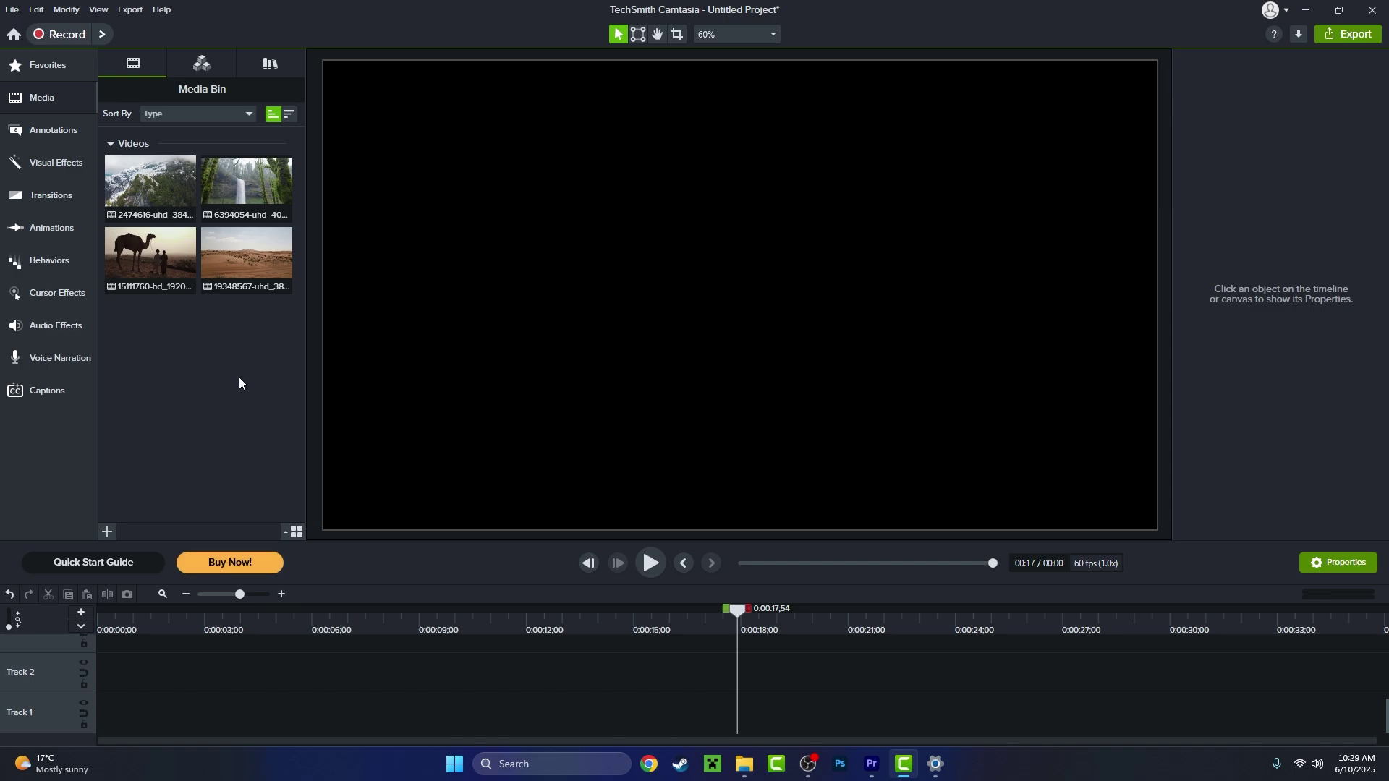
# Add the mountain clip at the start of Track 1 and the waterfall clip at about 17 seconds, leaving a gap between them.
pyautogui.rightClick(176, 206)
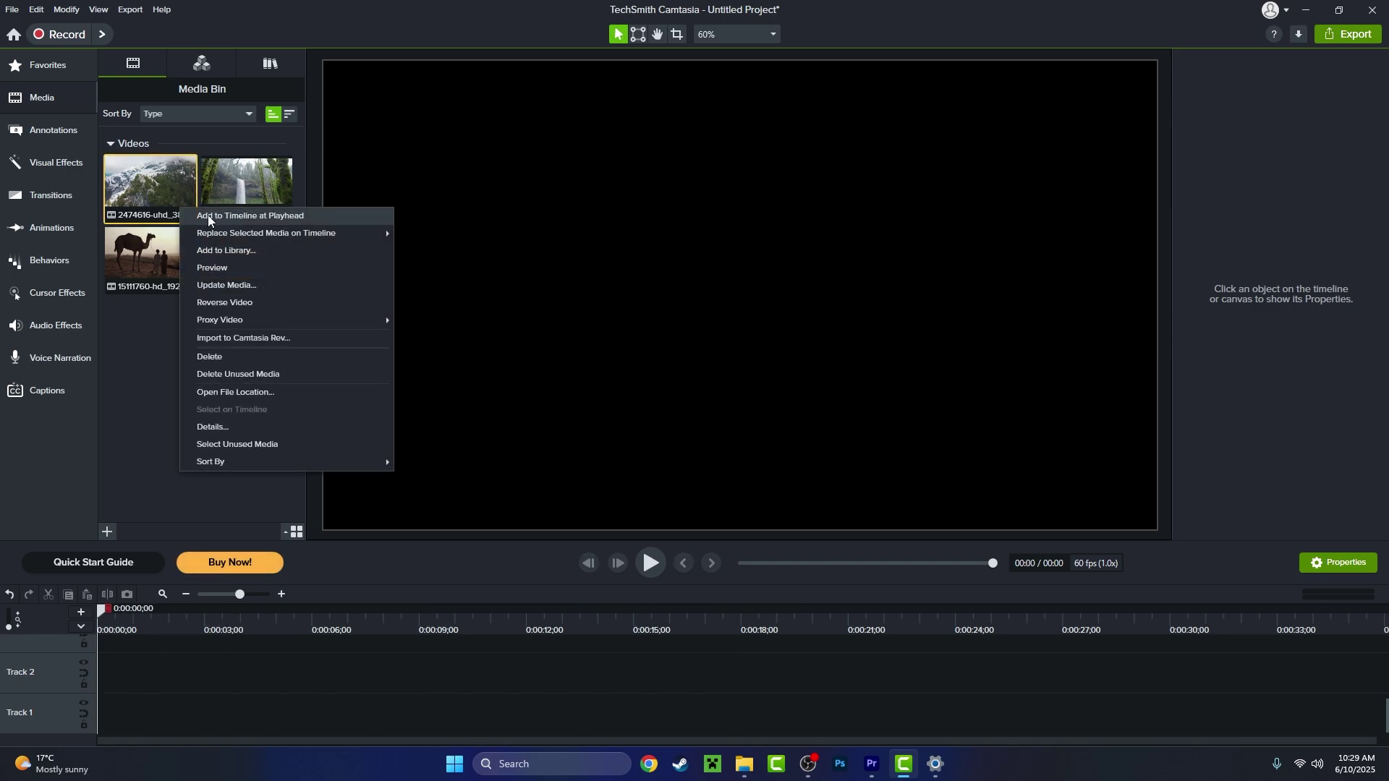
pyautogui.click(212, 213)
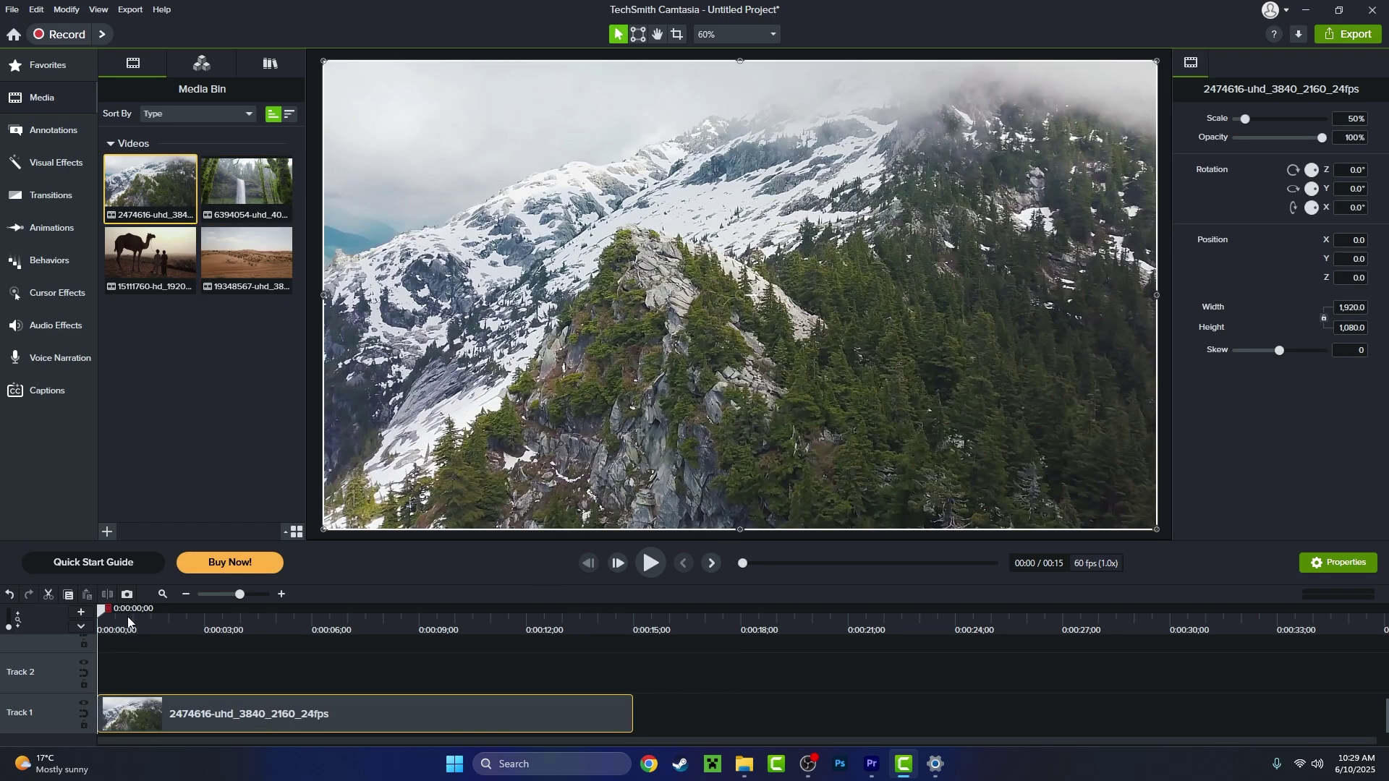
pyautogui.moveTo(128, 616); pyautogui.dragTo(1180, 633)
pyautogui.rightClick(281, 215)
pyautogui.click(326, 210)
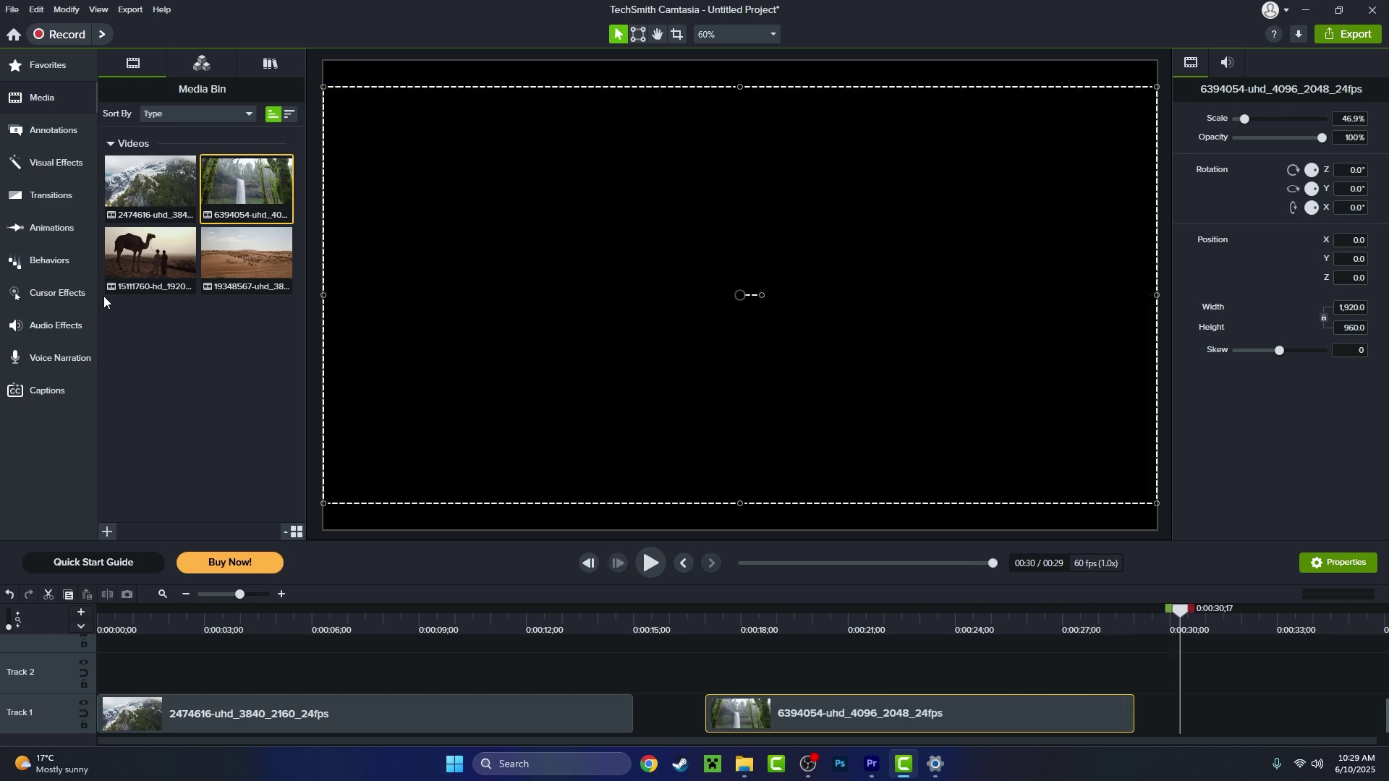
# Add the camel clip at about 30 seconds and the desert clip at about 54 seconds on Track 1, leaving gaps.
pyautogui.click(160, 285)
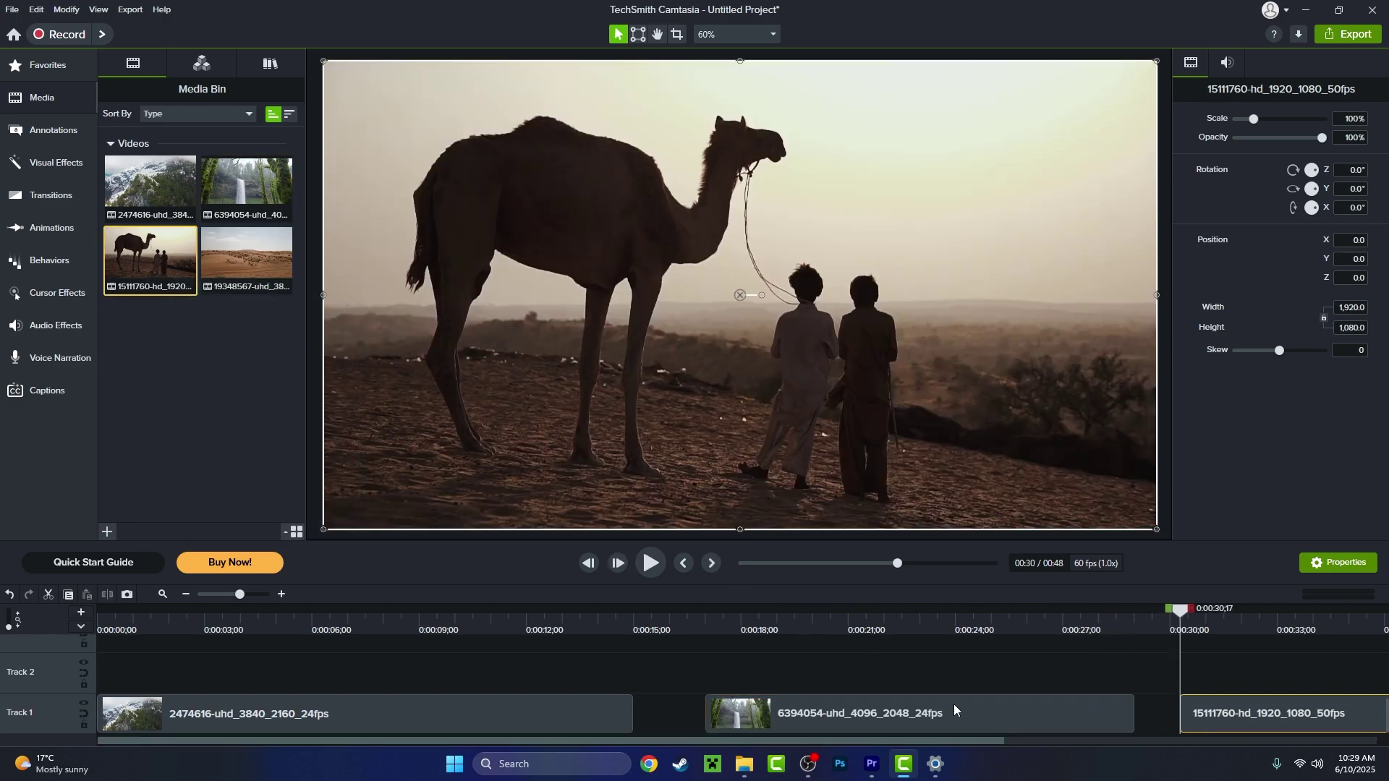
pyautogui.click(1065, 678)
pyautogui.scroll(-4, 1065, 679)
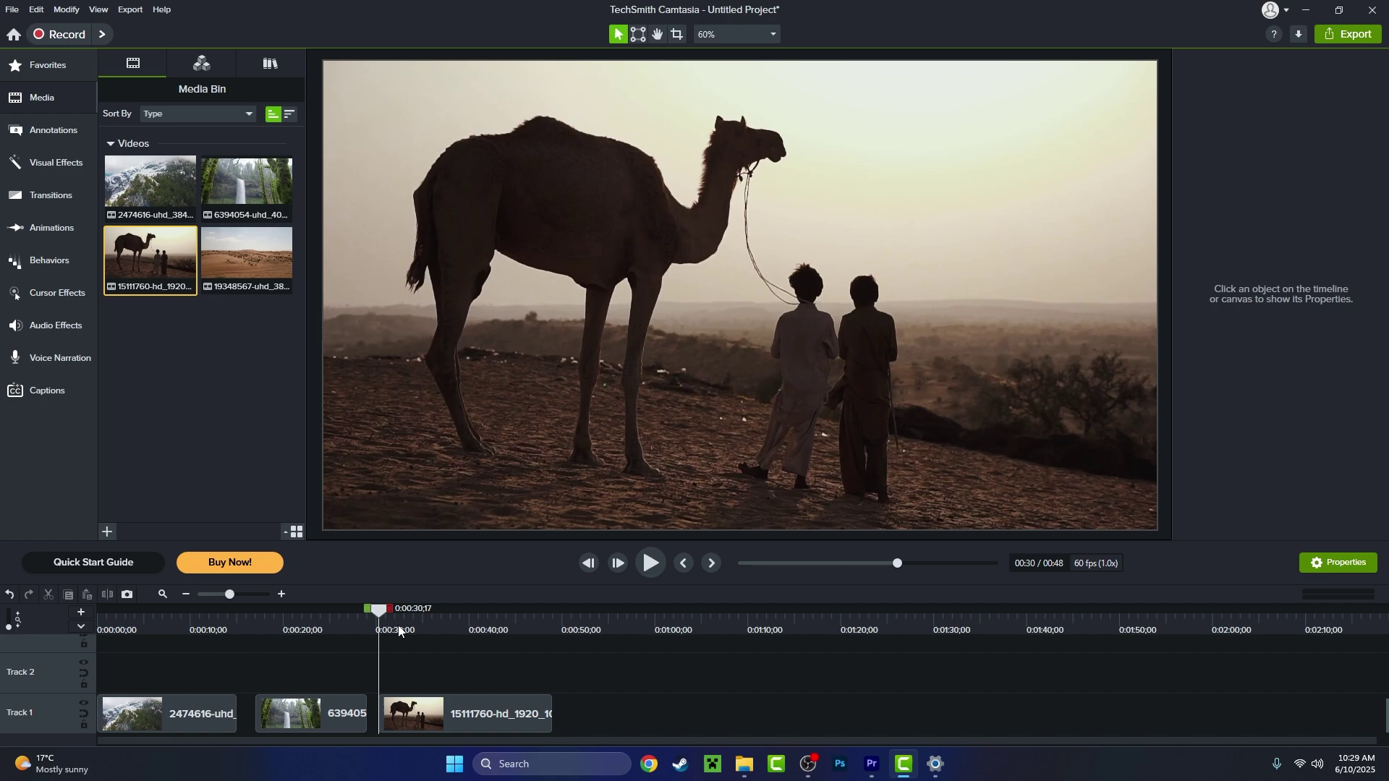
pyautogui.moveTo(398, 624); pyautogui.dragTo(649, 621)
pyautogui.rightClick(289, 273)
pyautogui.click(340, 280)
# Play back the desert clip from its start.
pyautogui.press('space')
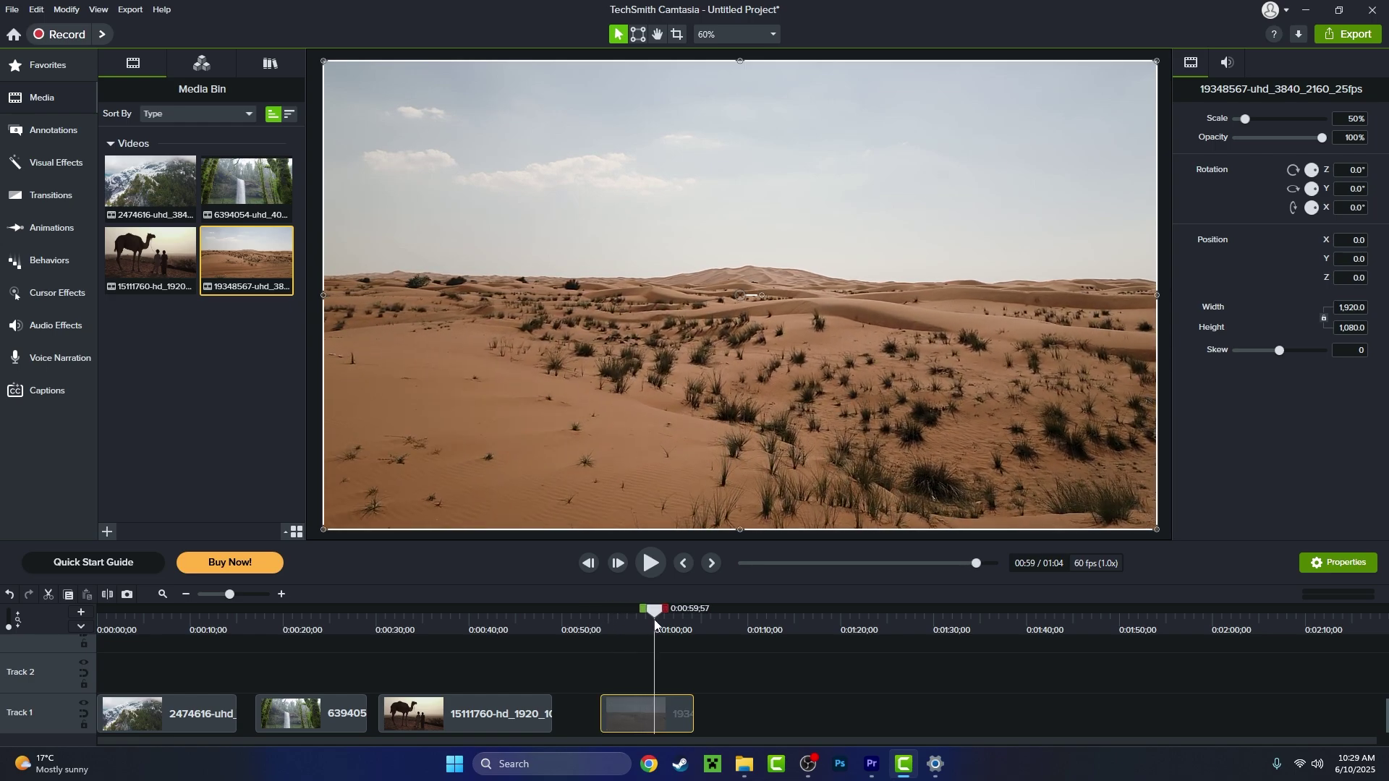
pyautogui.click(593, 626)
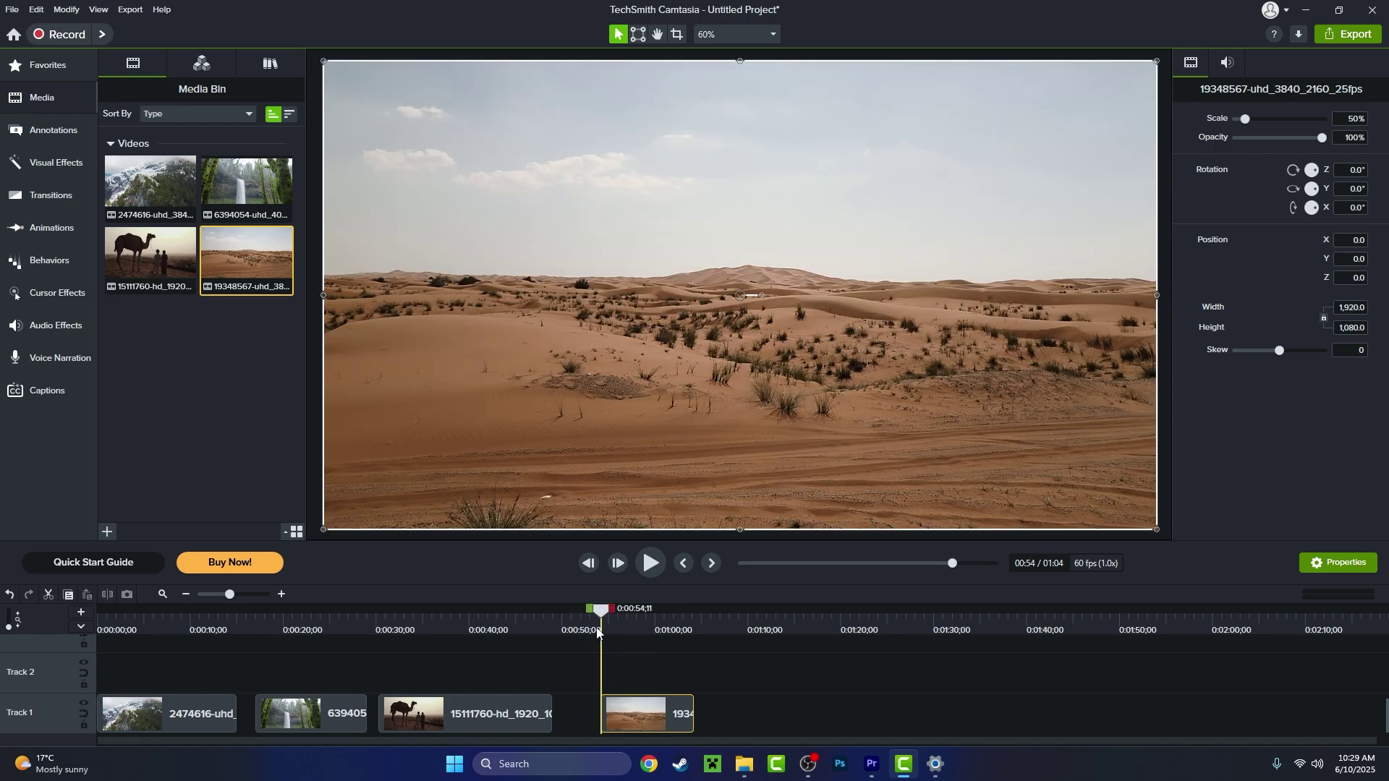
pyautogui.press('space')
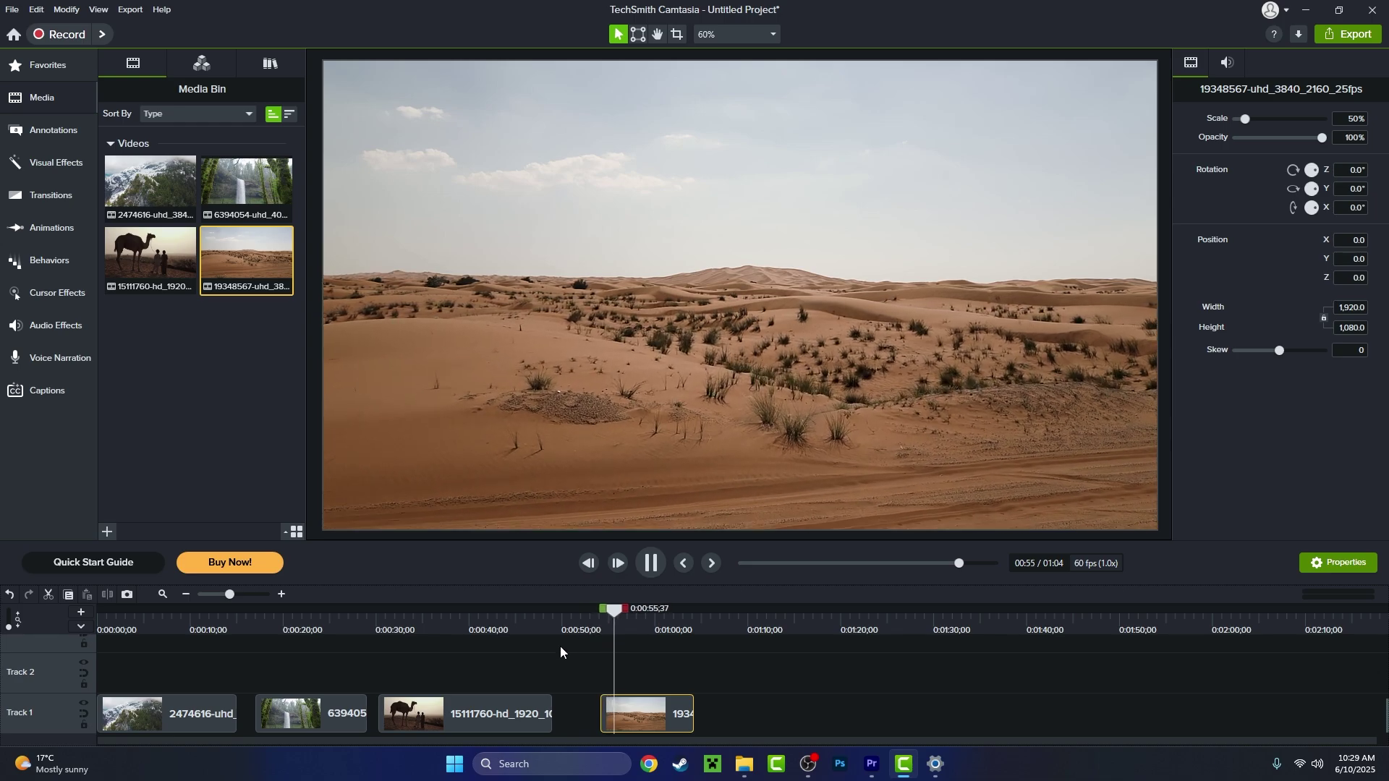
# Move the camel clip directly after the desert clip, join the waterfall clip to the mountain clip's end, and select the mountain clip.
pyautogui.moveTo(472, 699); pyautogui.dragTo(801, 723)
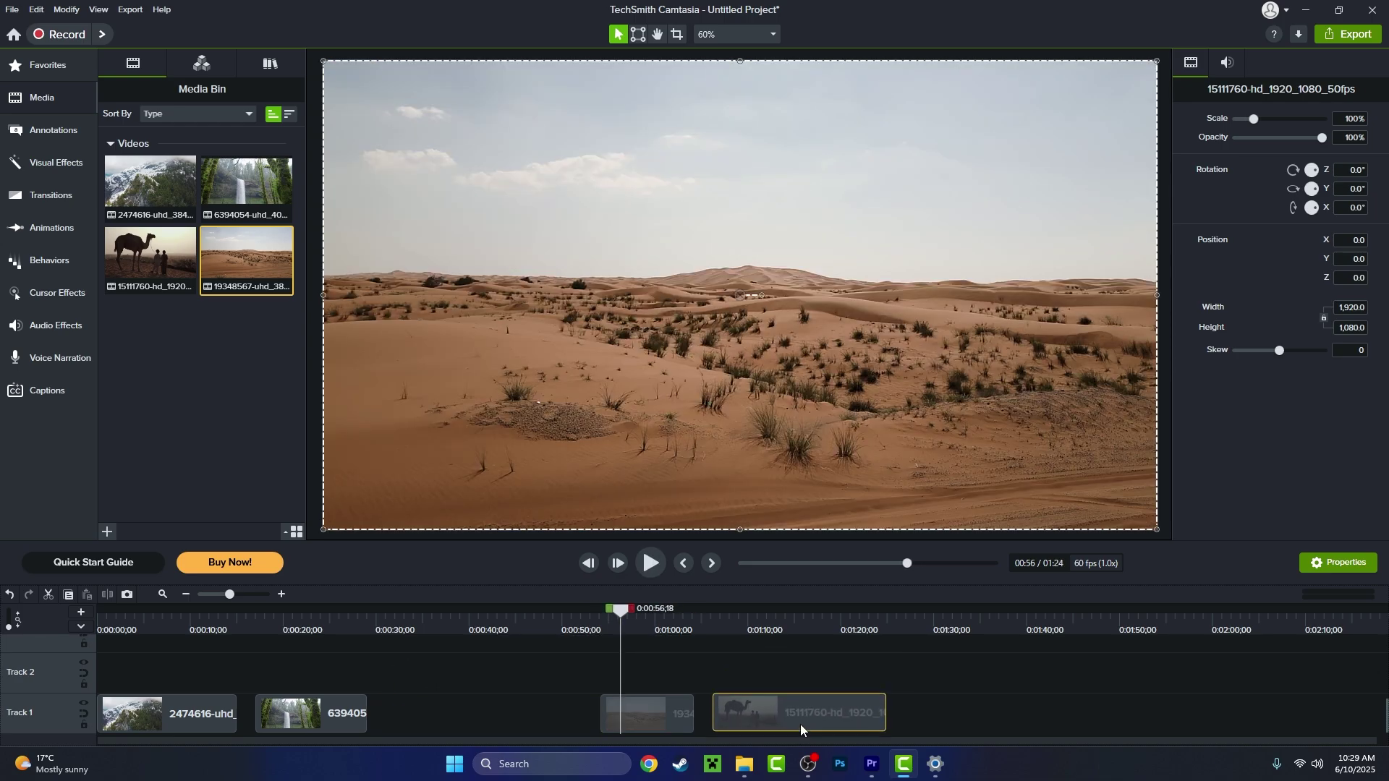
pyautogui.click(281, 715)
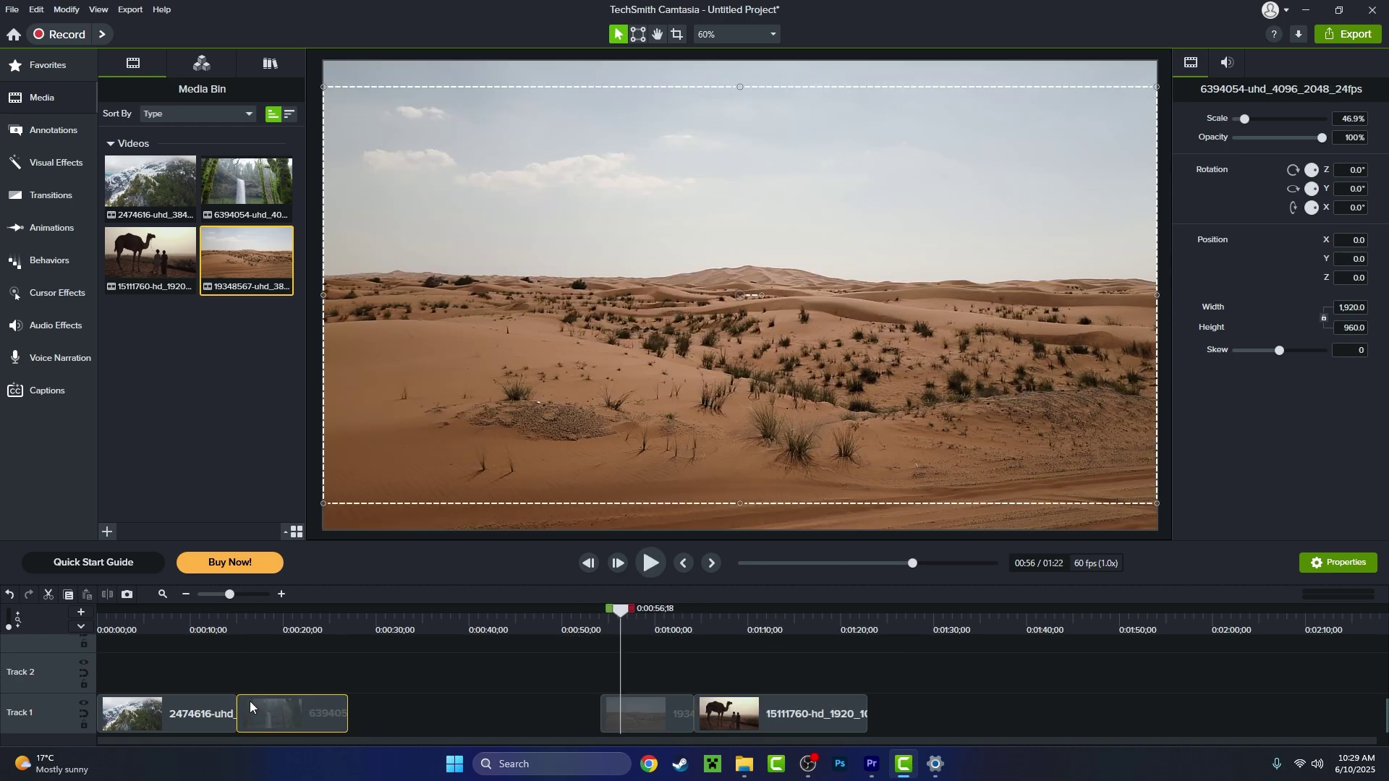
pyautogui.moveTo(246, 700); pyautogui.dragTo(159, 717)
pyautogui.click(161, 622)
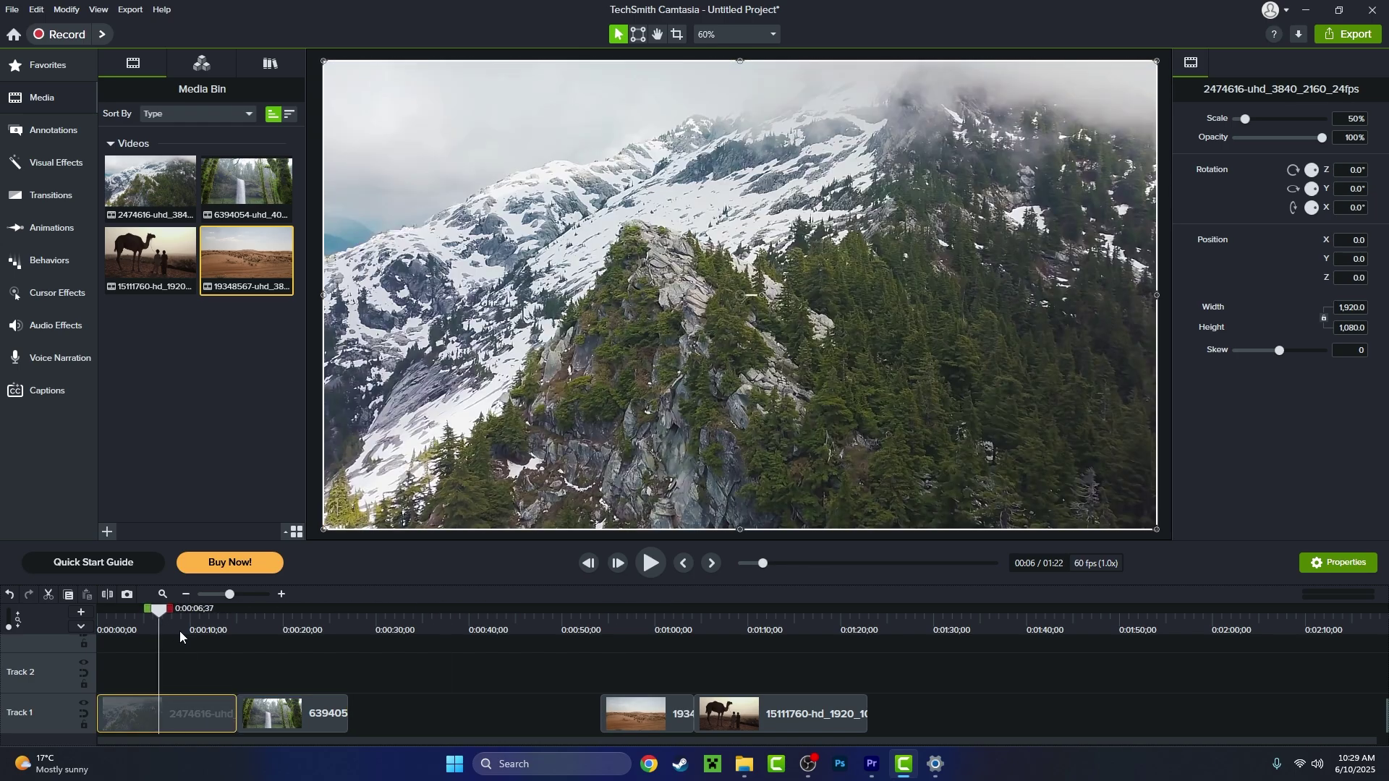
# Show the full collection of transitions by clearing the existing search filter, and browse it.
pyautogui.click(40, 202)
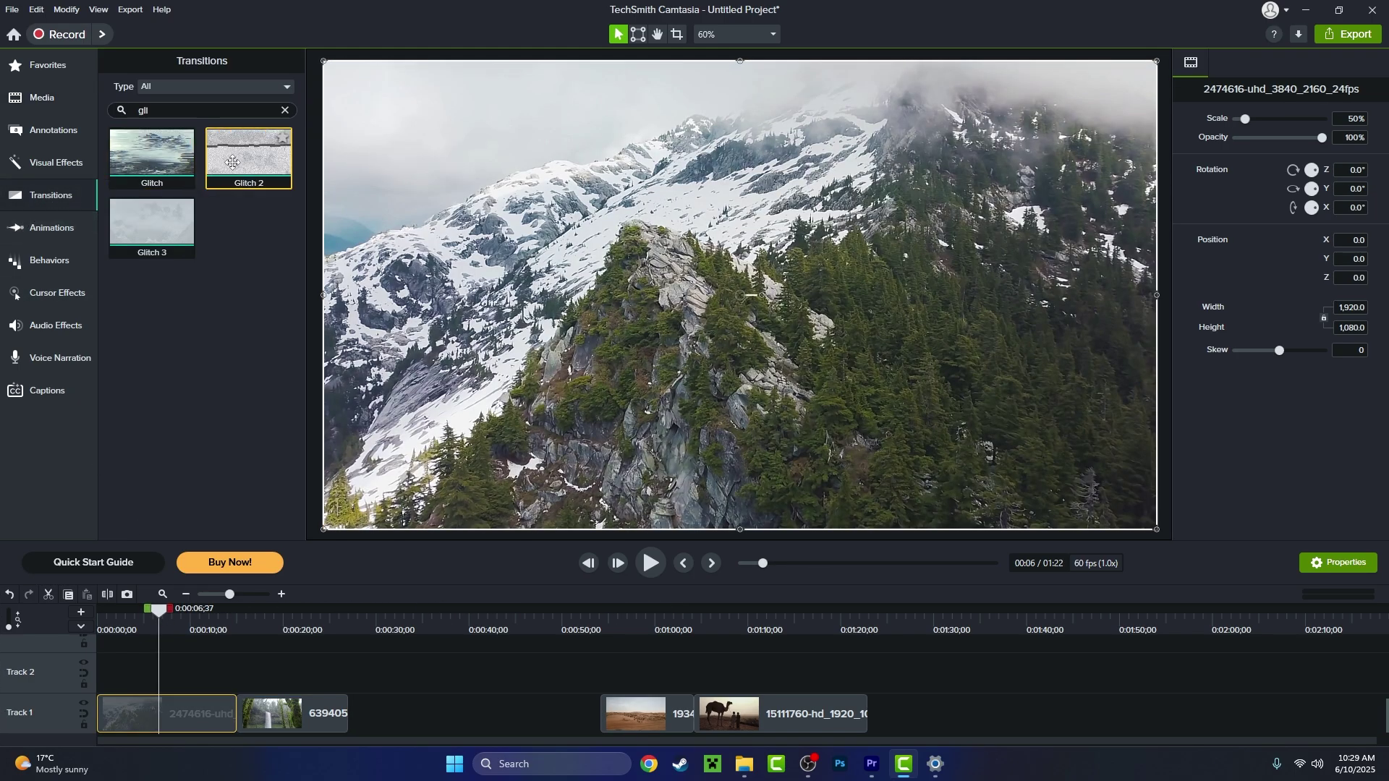
pyautogui.click(284, 111)
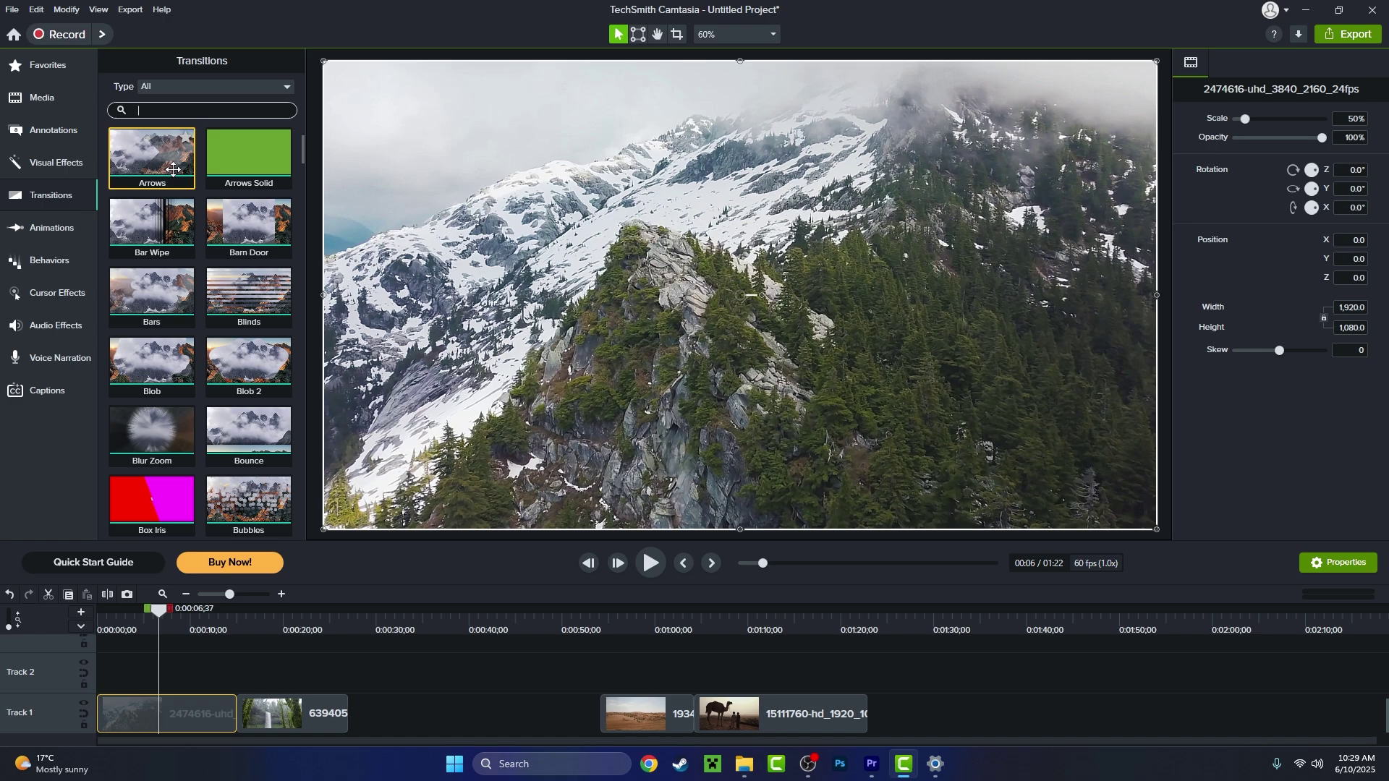
pyautogui.scroll(-2, 174, 282)
pyautogui.scroll(2, 174, 282)
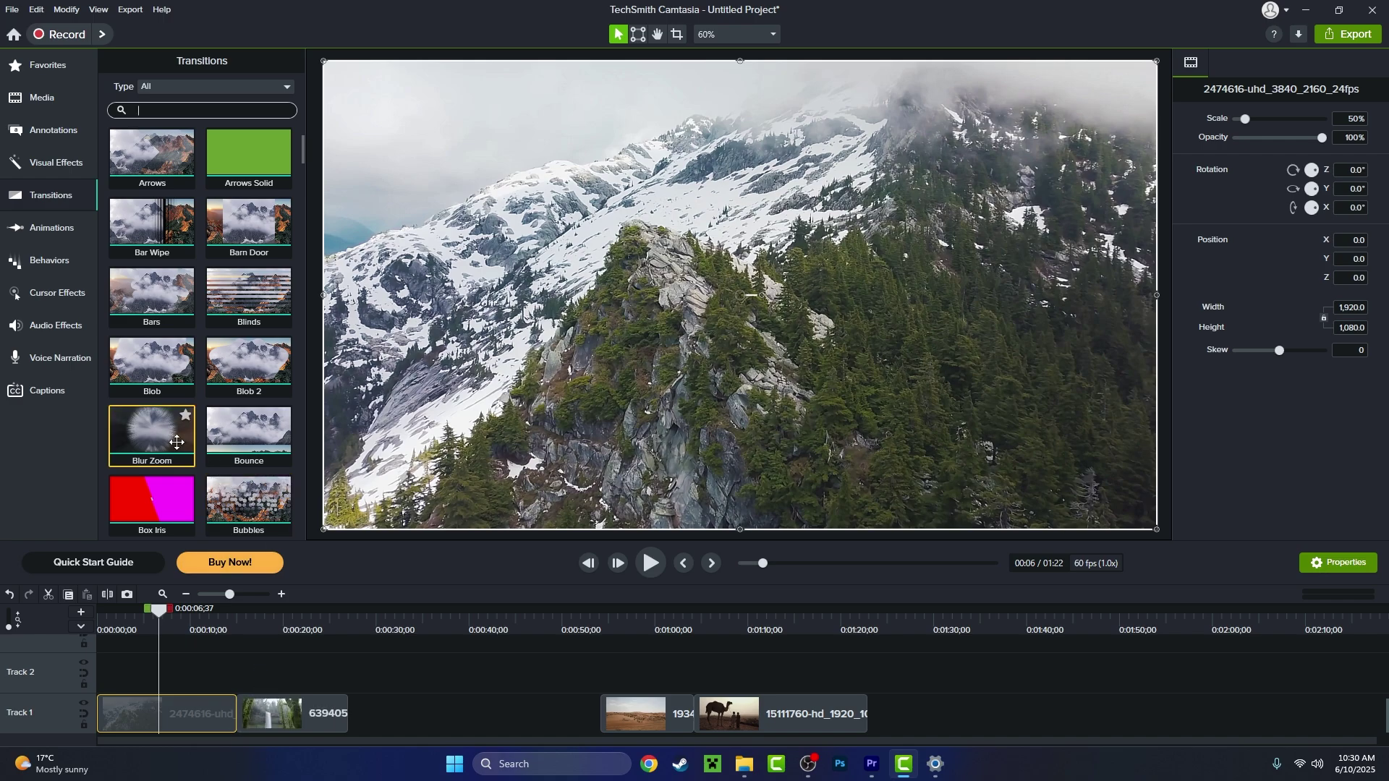
# Try Blur Zoom where the mountain and waterfall clips meet, and add the Arrows transition to the selected mountain clip.
pyautogui.moveTo(160, 437); pyautogui.dragTo(226, 700)
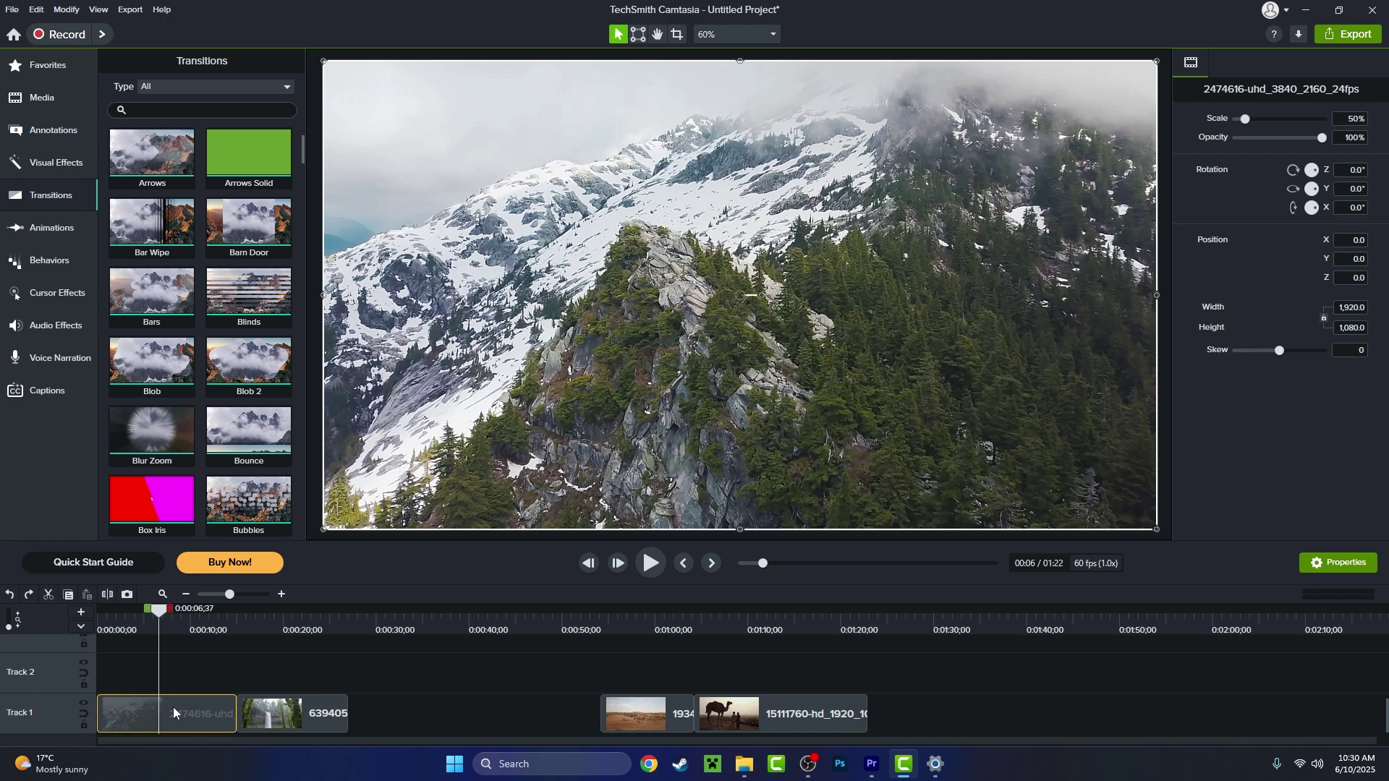
pyautogui.rightClick(156, 160)
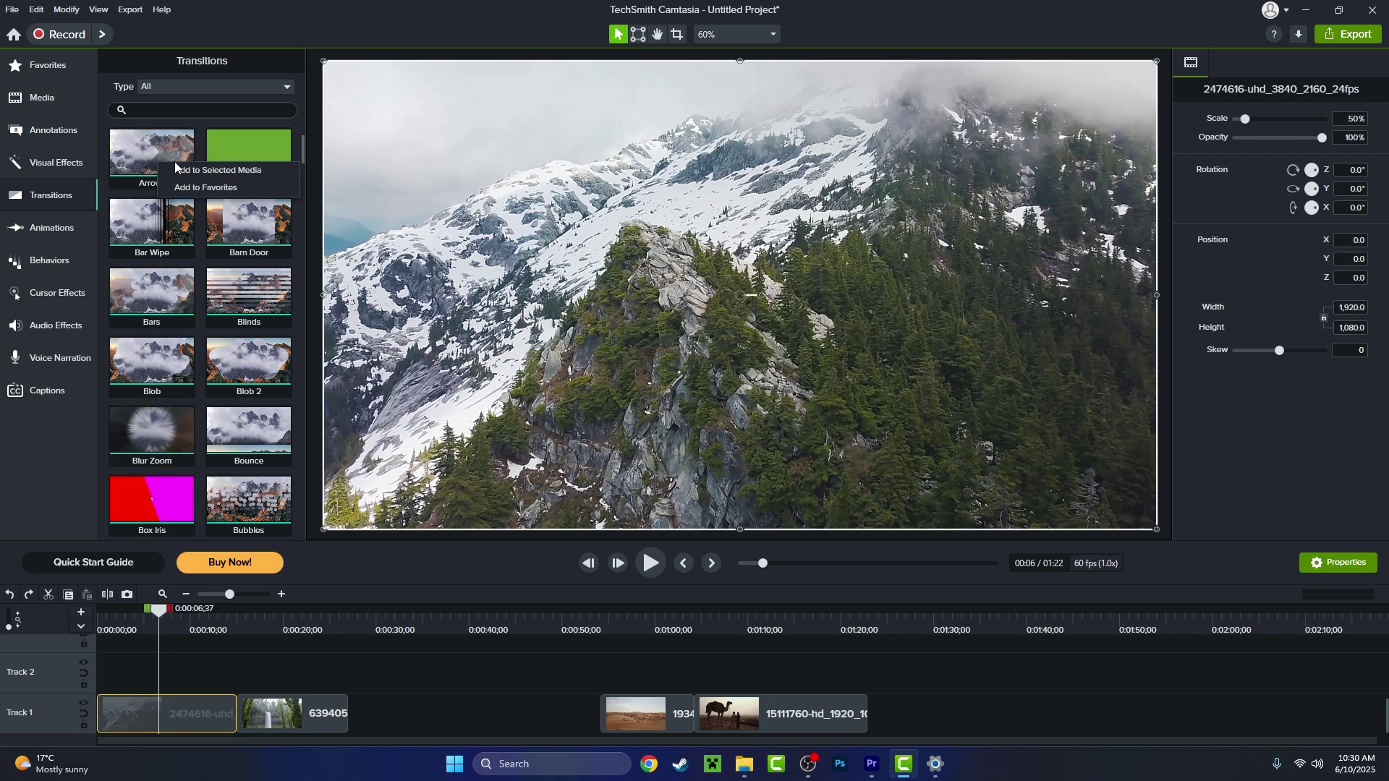
pyautogui.click(186, 171)
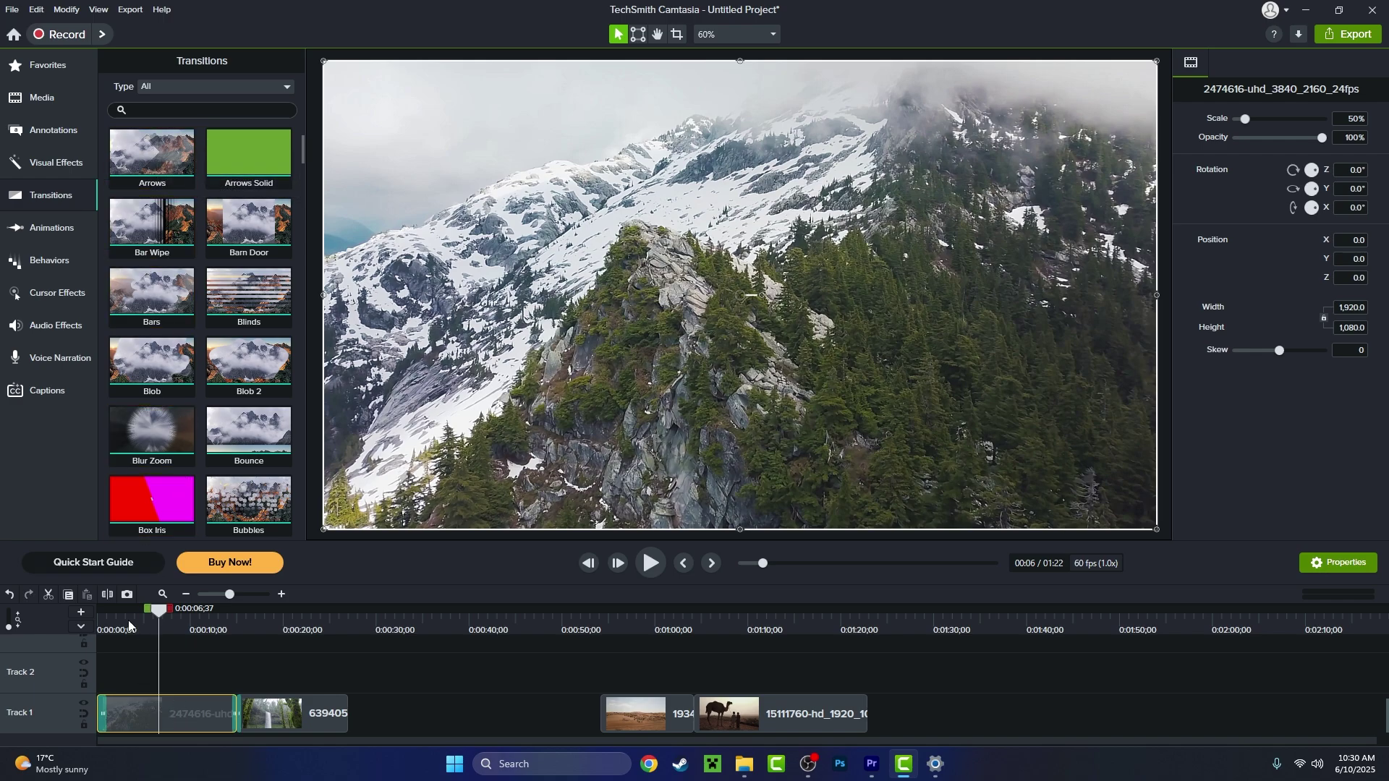
# Preview the Arrows transitions at the start and end of the mountain clip, and remove them.
pyautogui.moveTo(127, 622); pyautogui.dragTo(89, 626)
pyautogui.scroll(4, 319, 709)
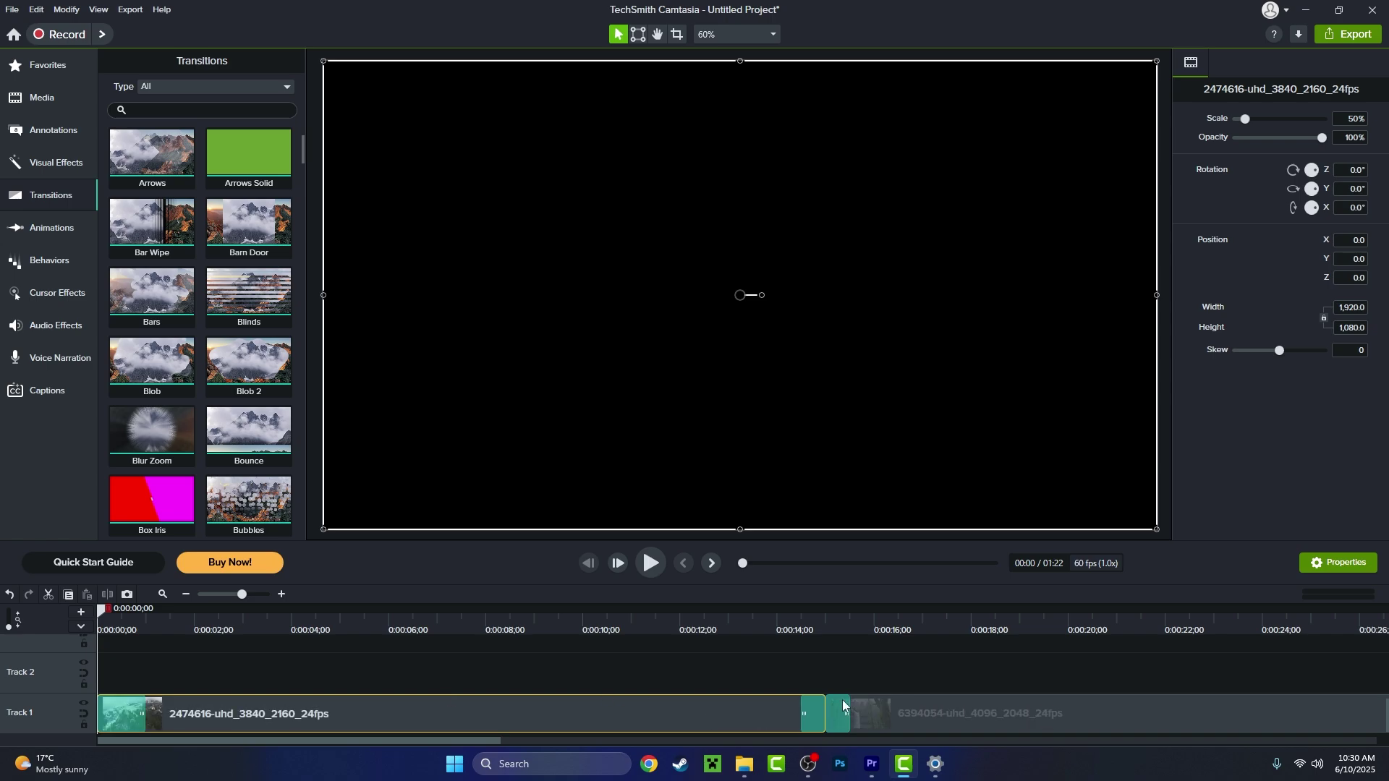
pyautogui.press('space')
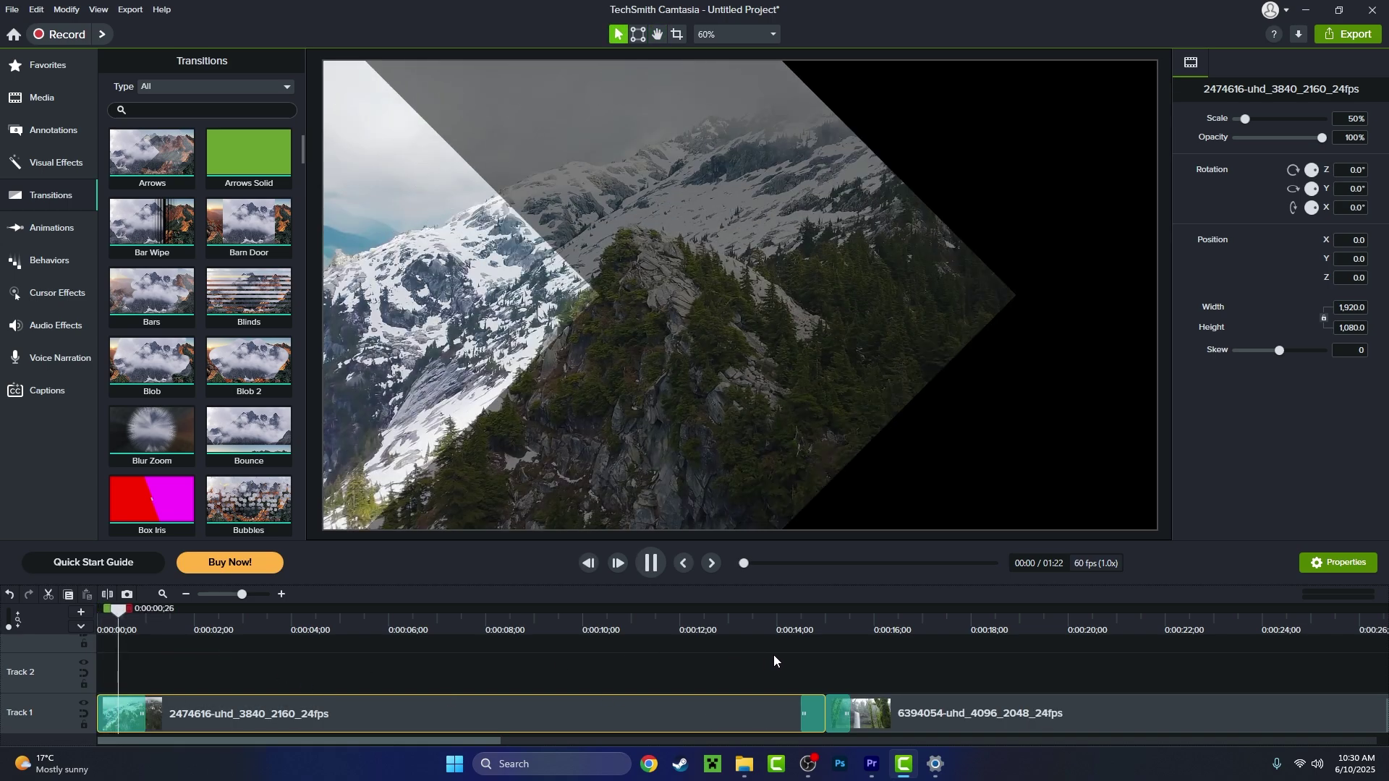
pyautogui.click(792, 614)
pyautogui.press('space')
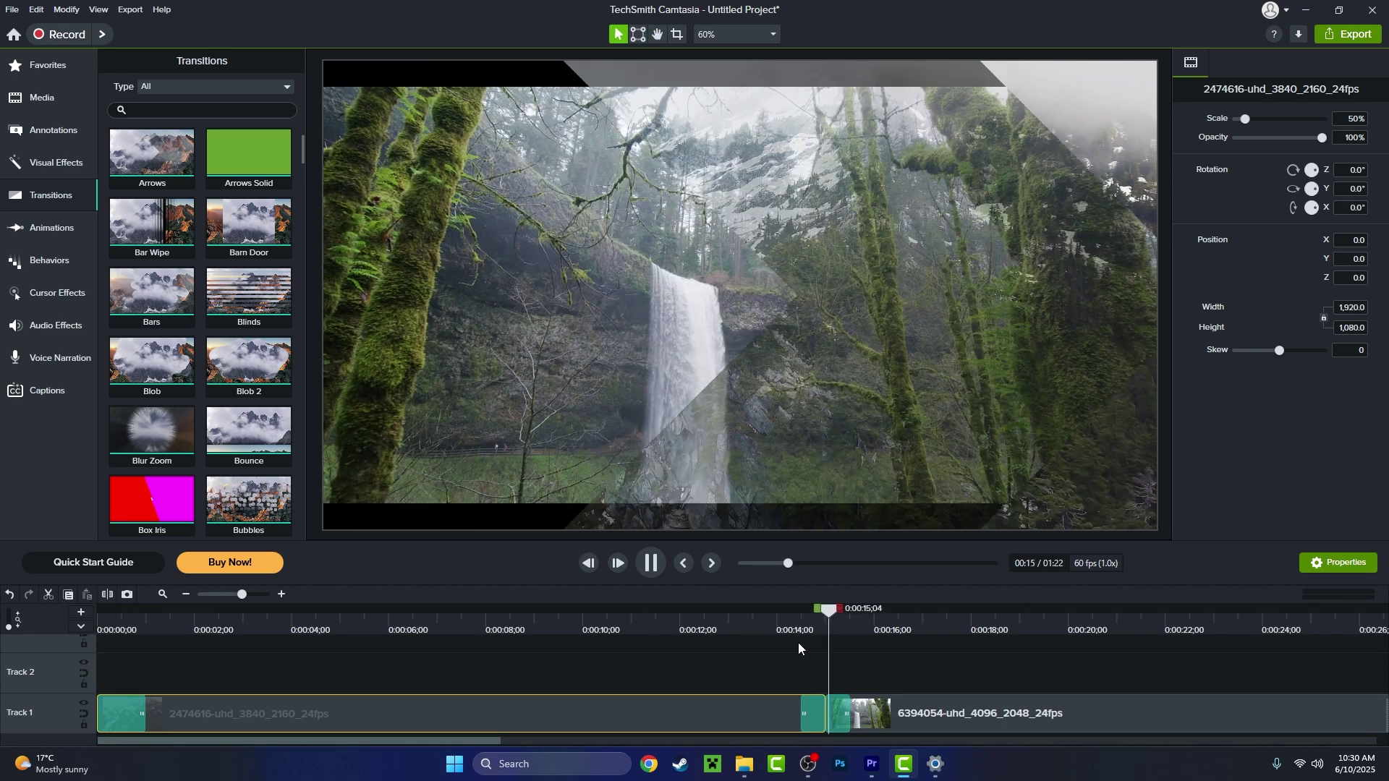
pyautogui.press('space')
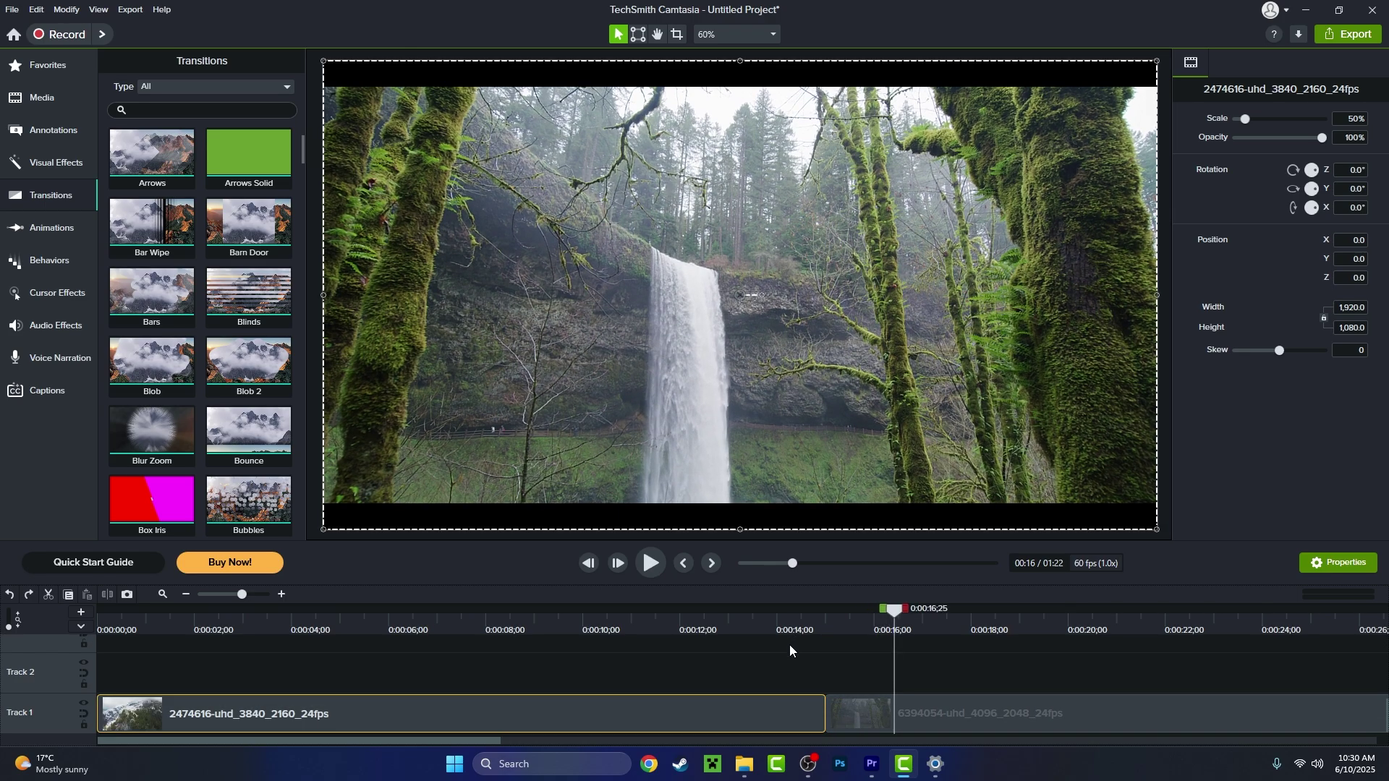
# Examine the clip arrangement on the timeline and the waterfall frame on the canvas, both up close and as a whole.
pyautogui.scroll(-3, 773, 662)
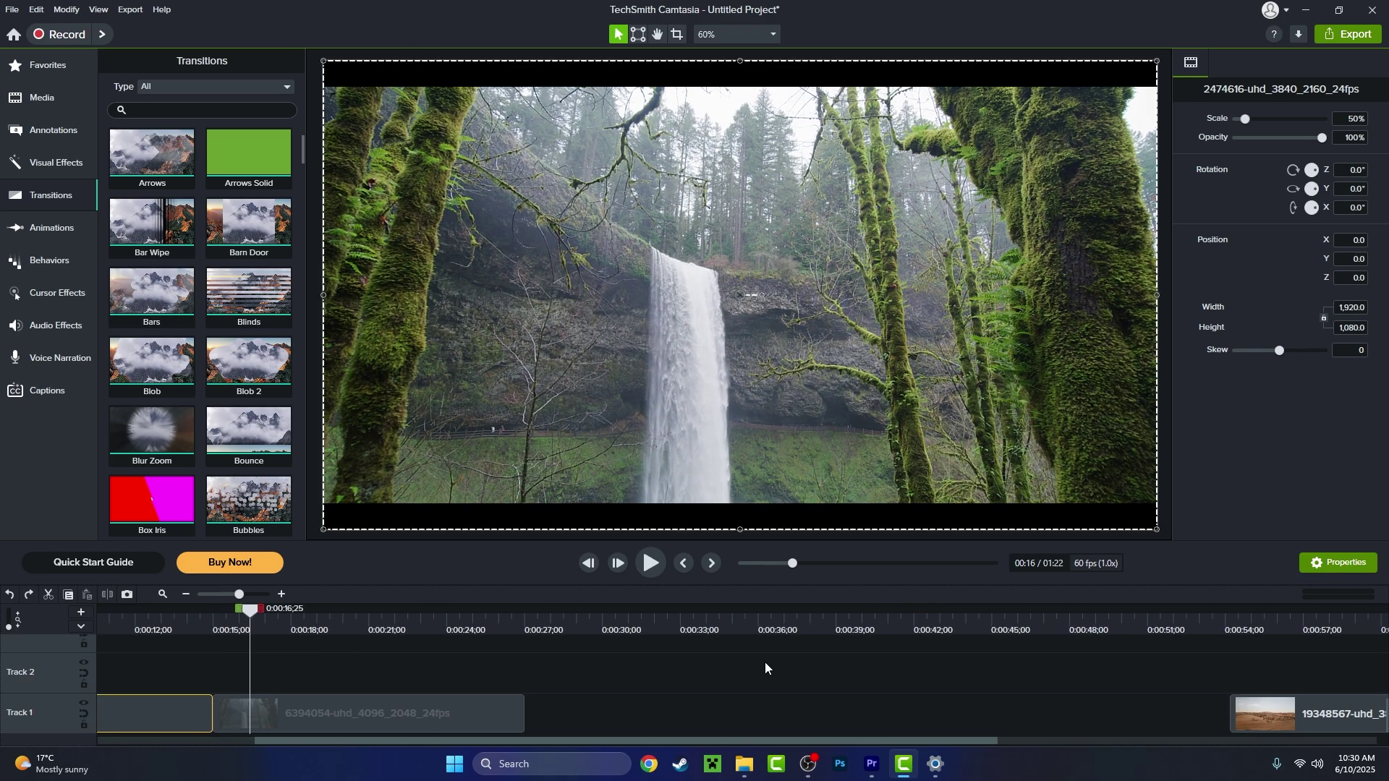
pyautogui.scroll(-3, 766, 662)
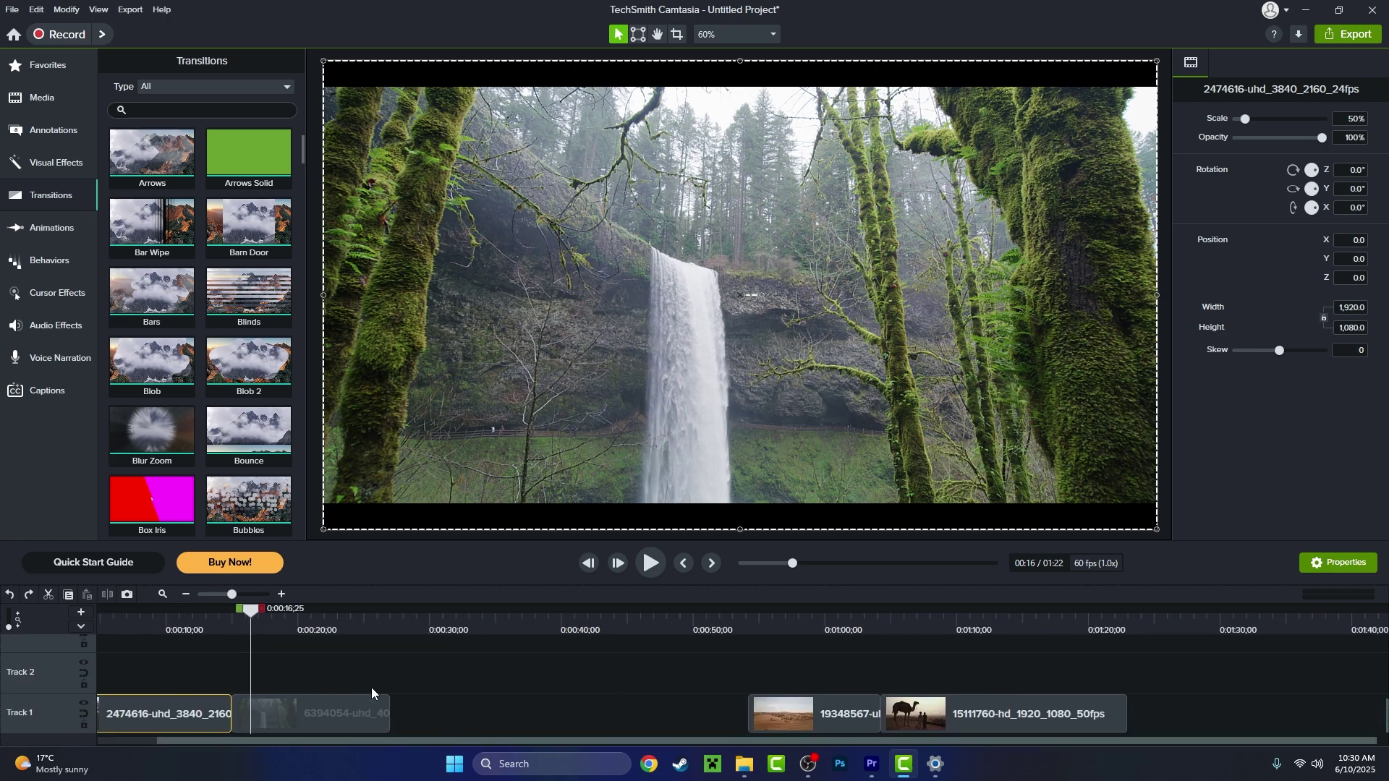
pyautogui.scroll(-2, 521, 678)
pyautogui.scroll(3, 521, 677)
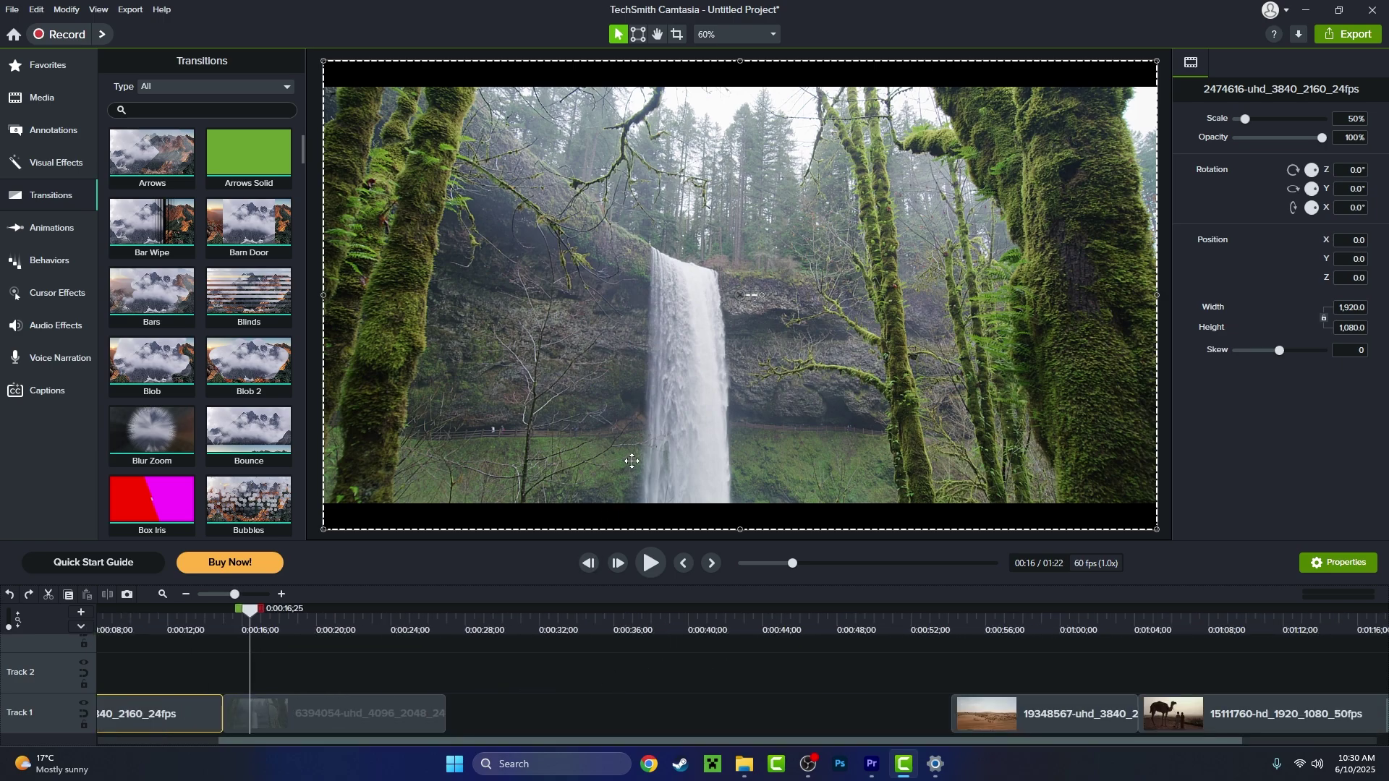
pyautogui.scroll(4, 632, 461)
pyautogui.scroll(-1, 623, 463)
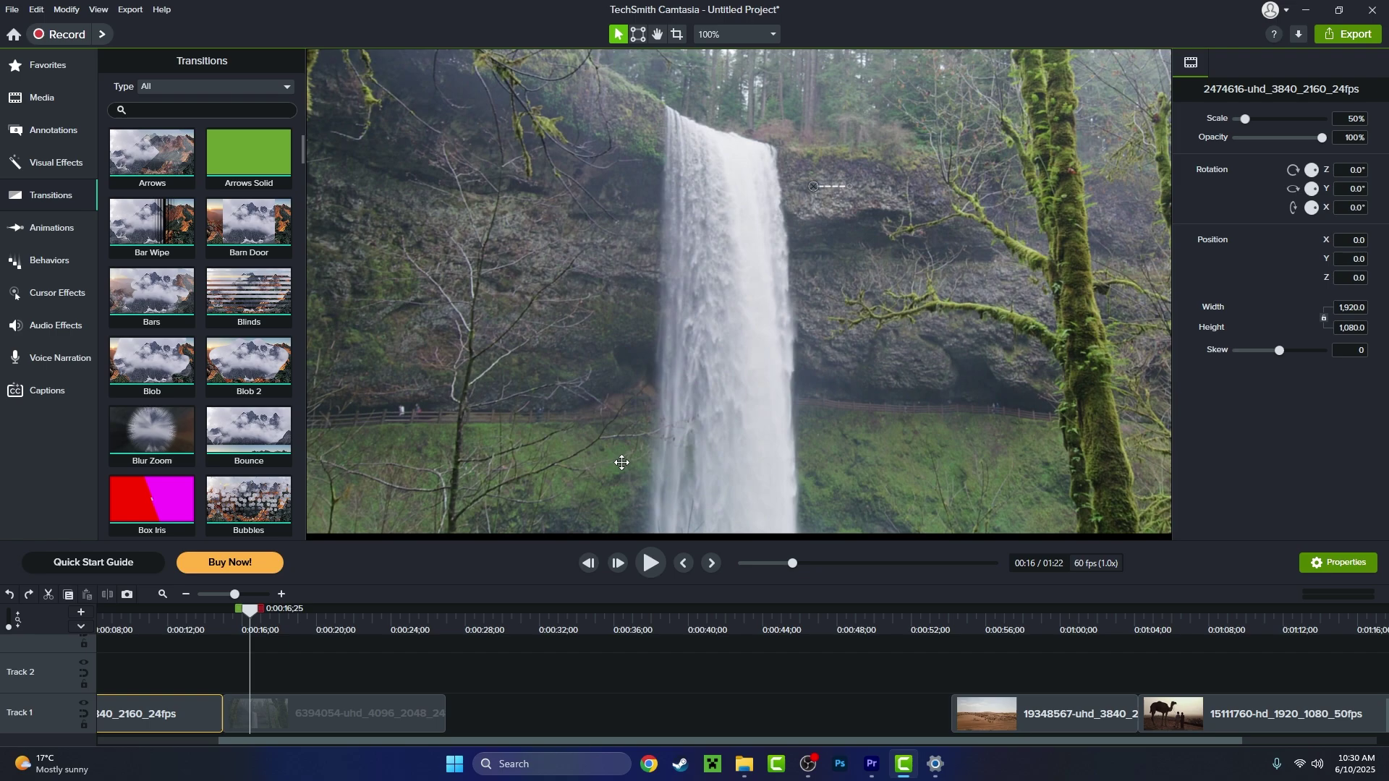
pyautogui.scroll(-3, 622, 463)
pyautogui.scroll(2, 620, 465)
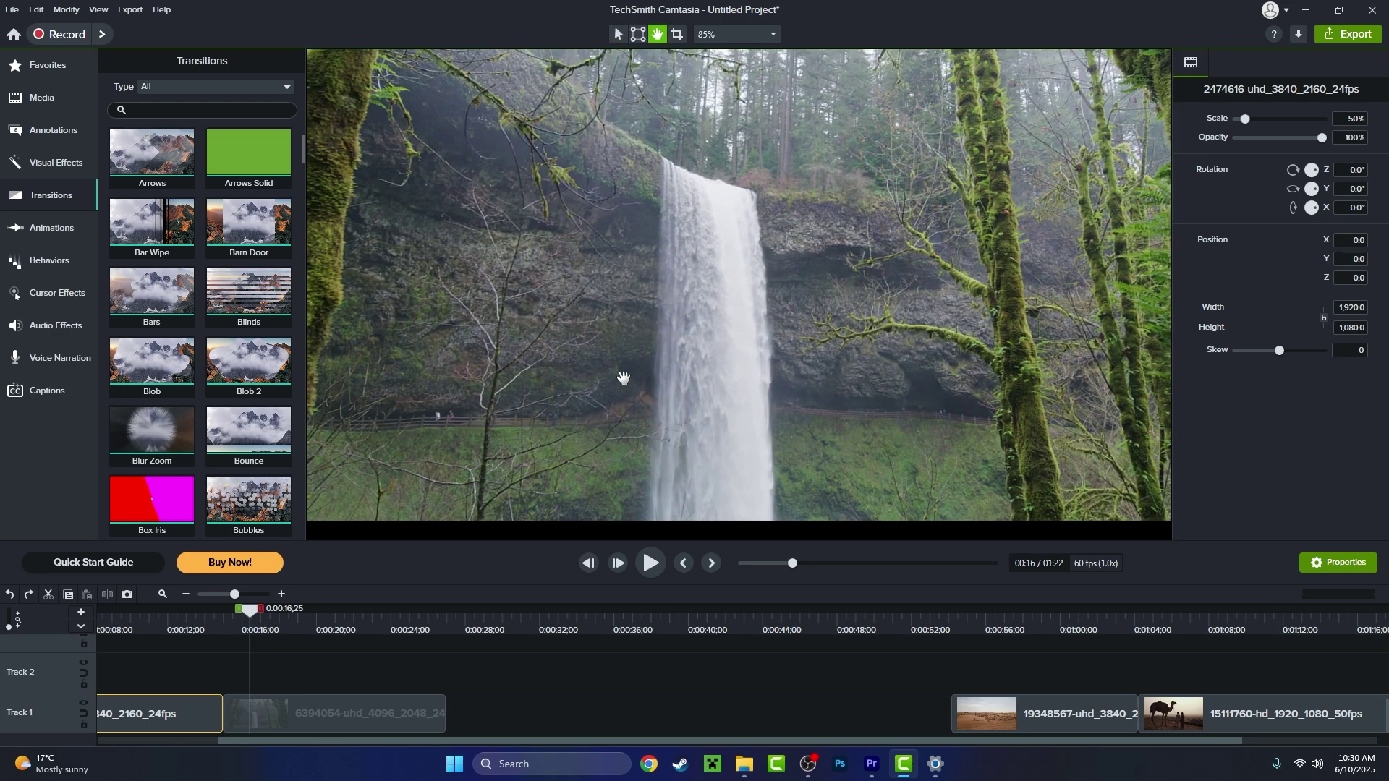
pyautogui.moveTo(623, 377); pyautogui.dragTo(708, 389)
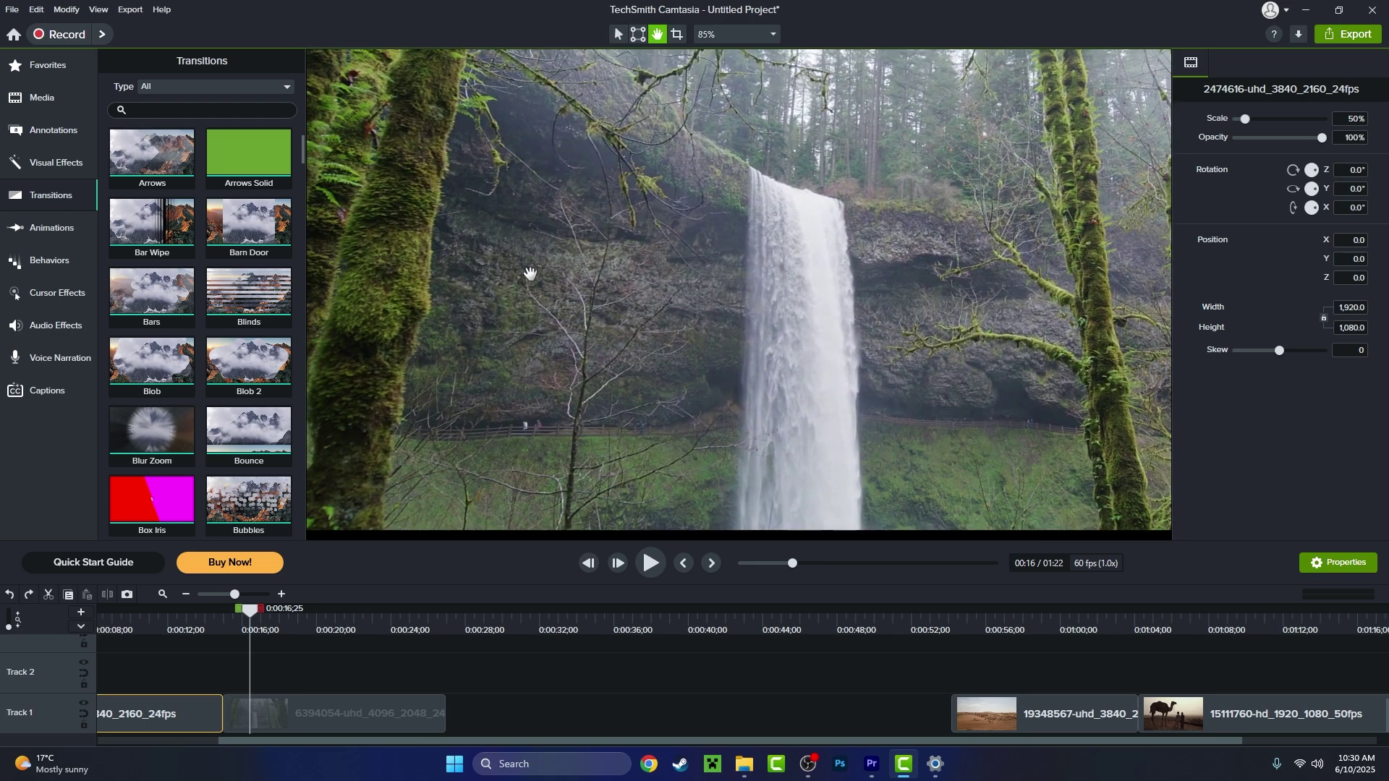
pyautogui.moveTo(531, 274); pyautogui.dragTo(839, 310)
pyautogui.scroll(-4, 805, 320)
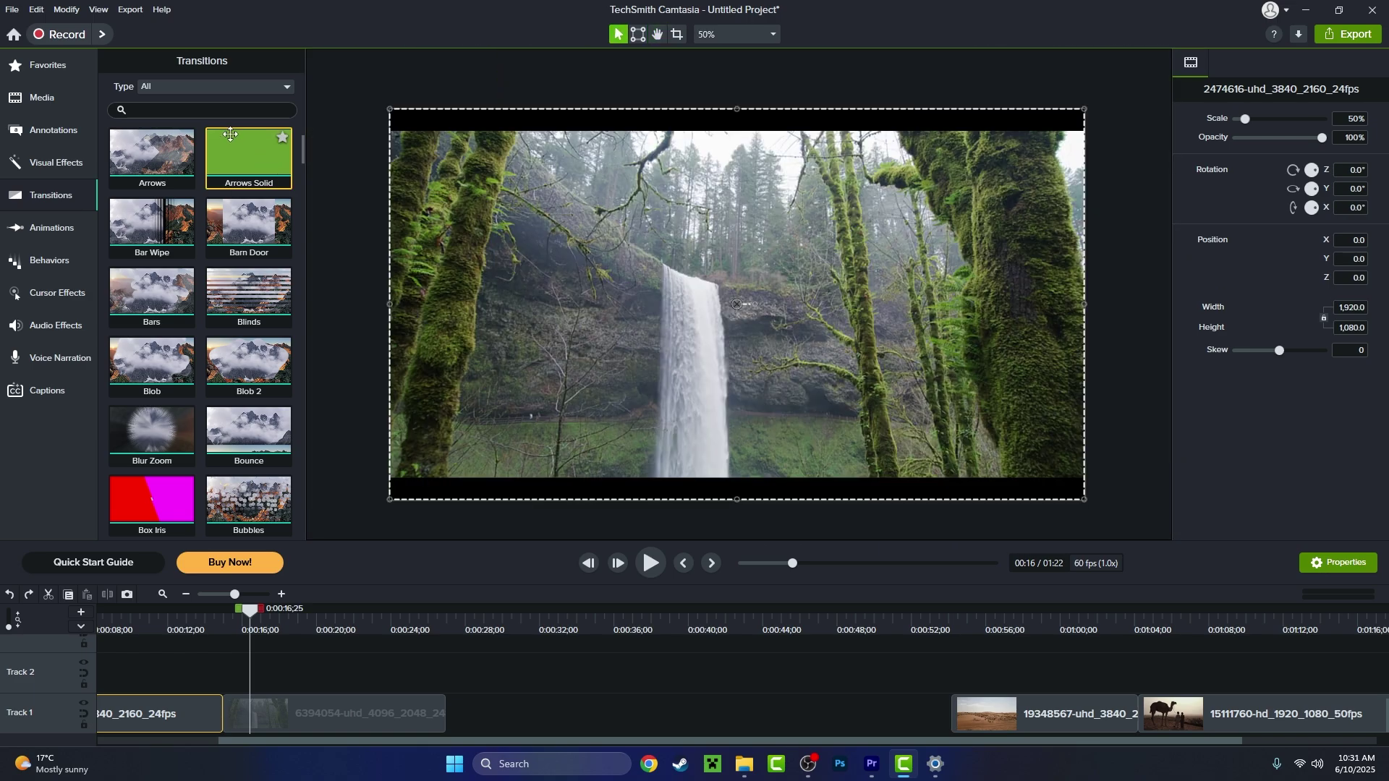
# Search the transitions for "smo" and apply Smooth Slide between the mountain and waterfall clips.
pyautogui.write('smo')
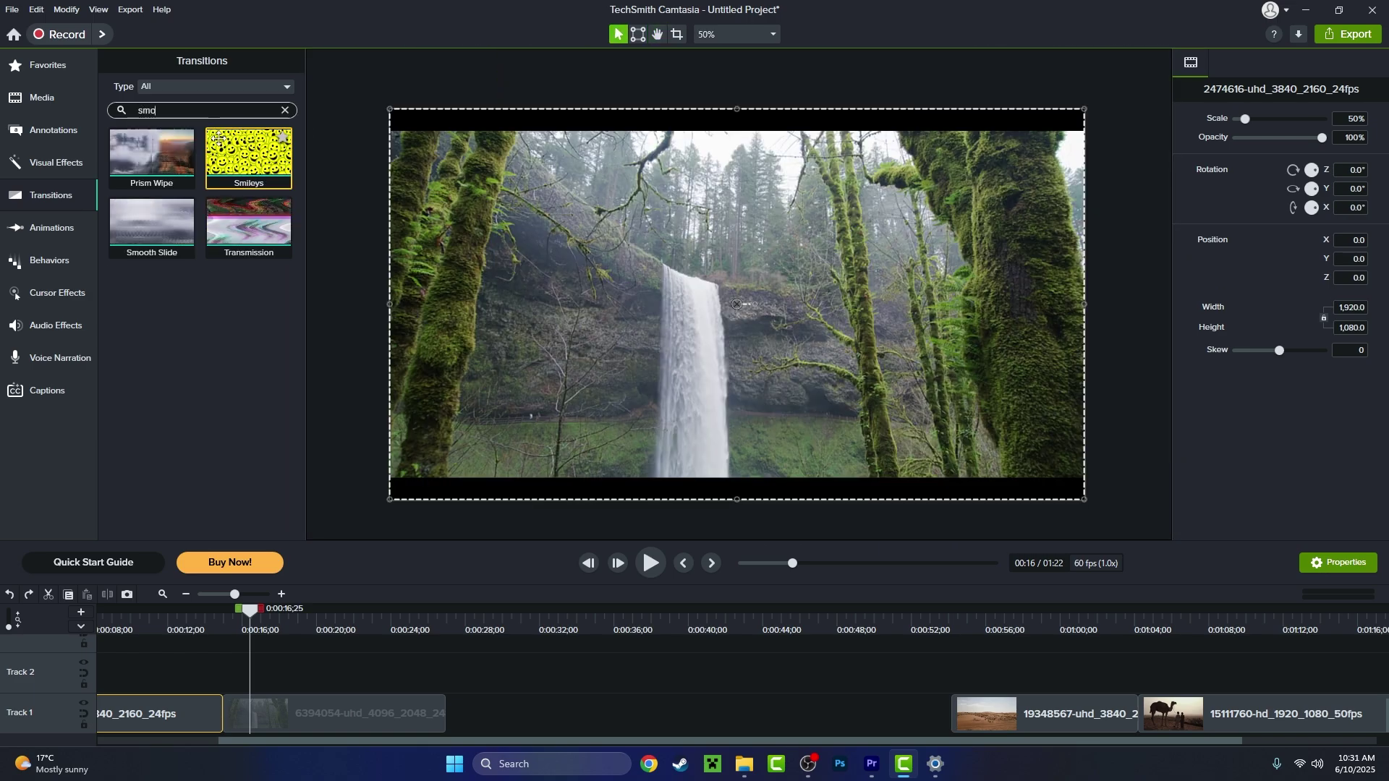
pyautogui.moveTo(152, 152); pyautogui.dragTo(221, 699)
pyautogui.click(200, 622)
pyautogui.scroll(2, 239, 657)
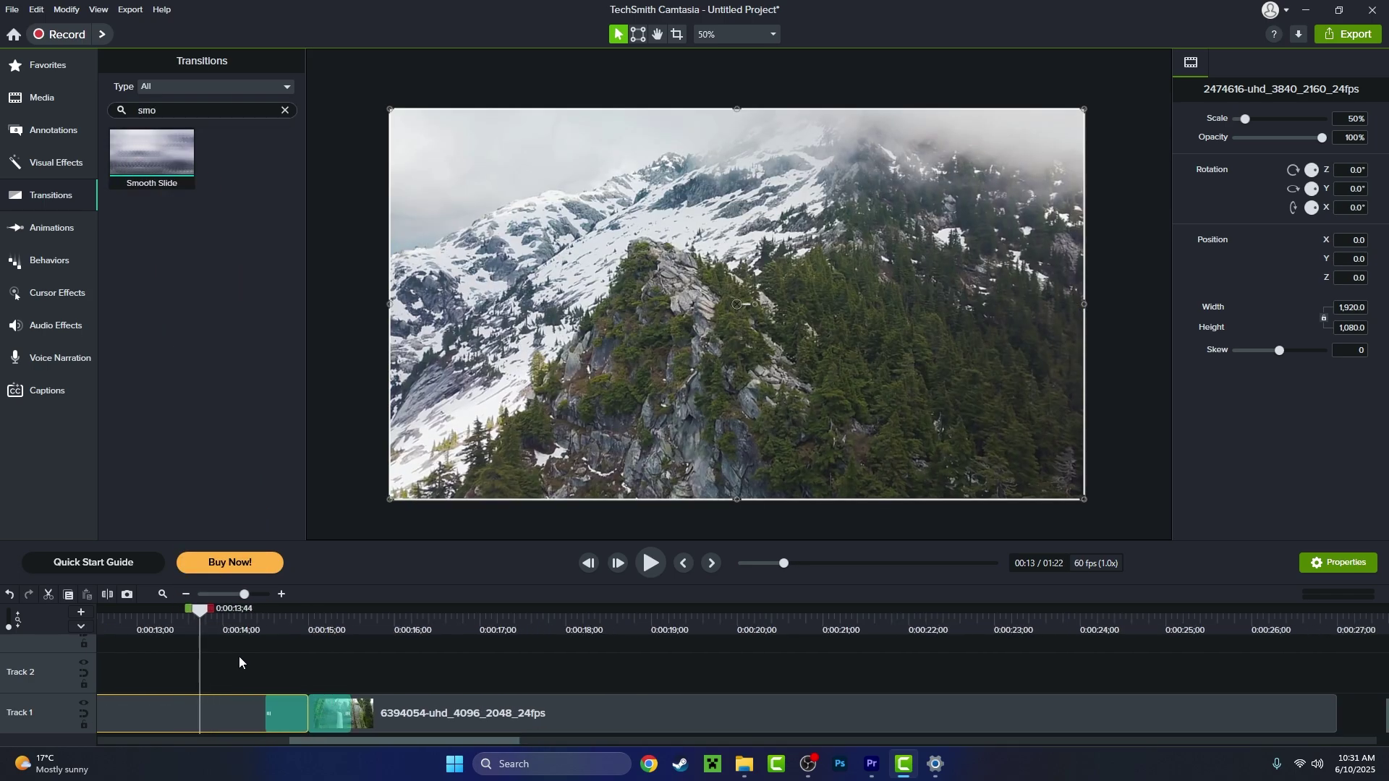
# Select the Smooth Slide transition and play it back from its start at 0:00:14;30.
pyautogui.click(346, 624)
pyautogui.click(348, 705)
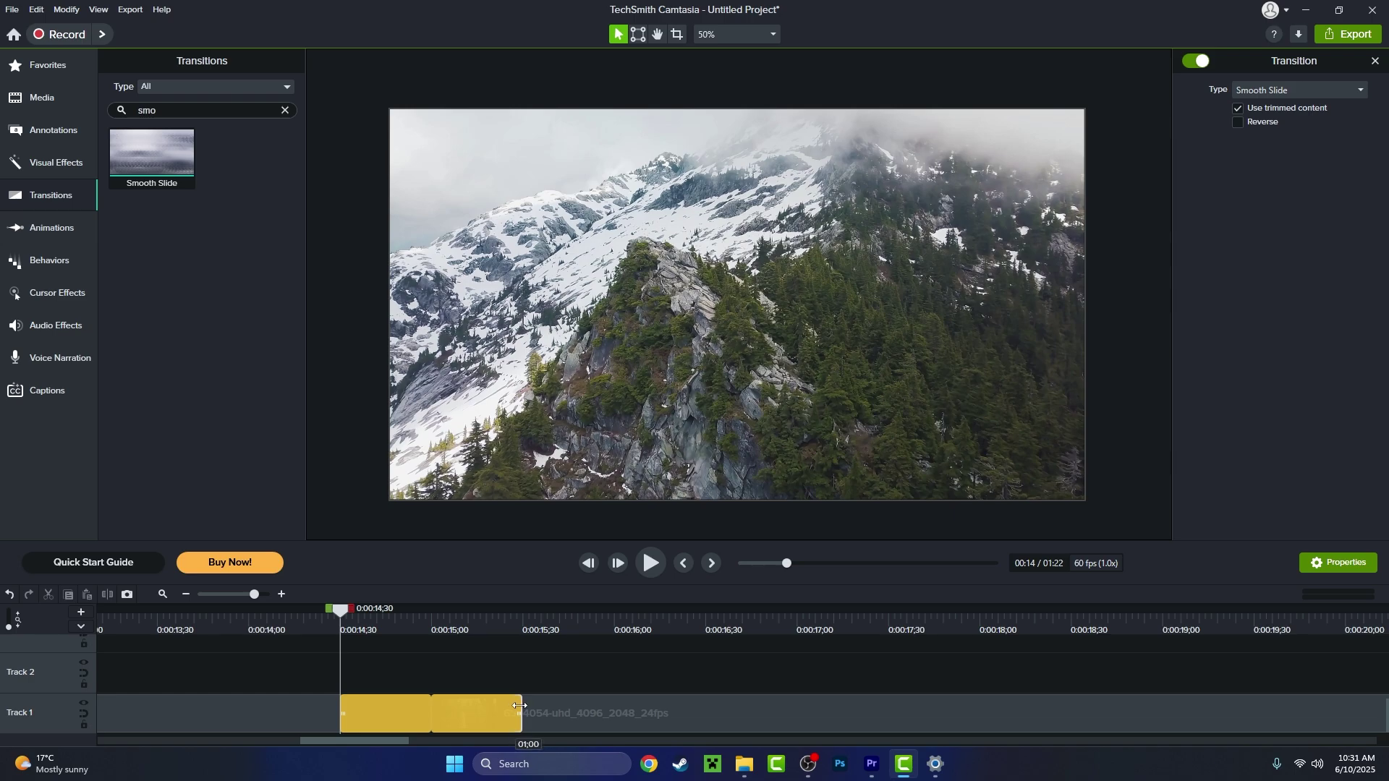
pyautogui.click(649, 564)
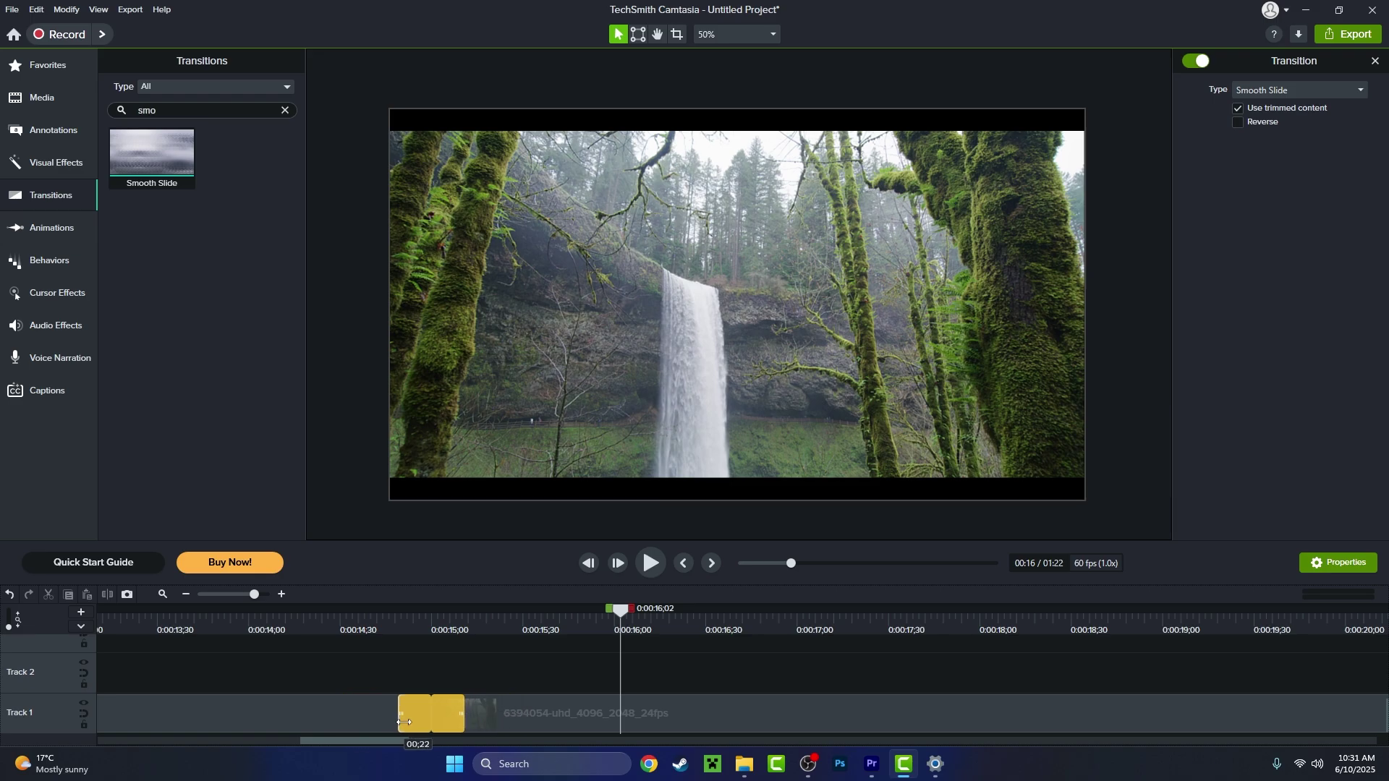
# Shorten the Smooth Slide transition to about 22 frames and preview it from its start.
pyautogui.click(415, 623)
pyautogui.click(398, 631)
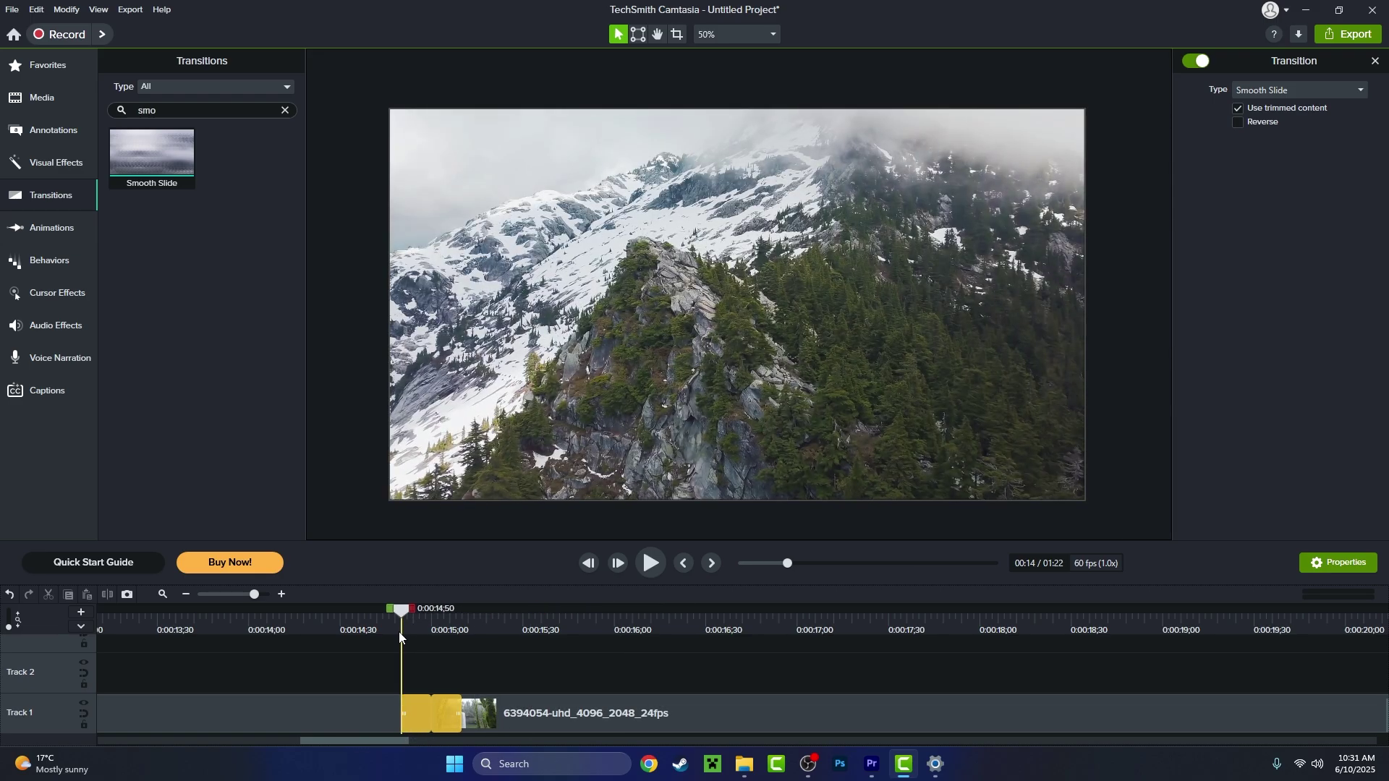
pyautogui.press('space')
pyautogui.click(399, 624)
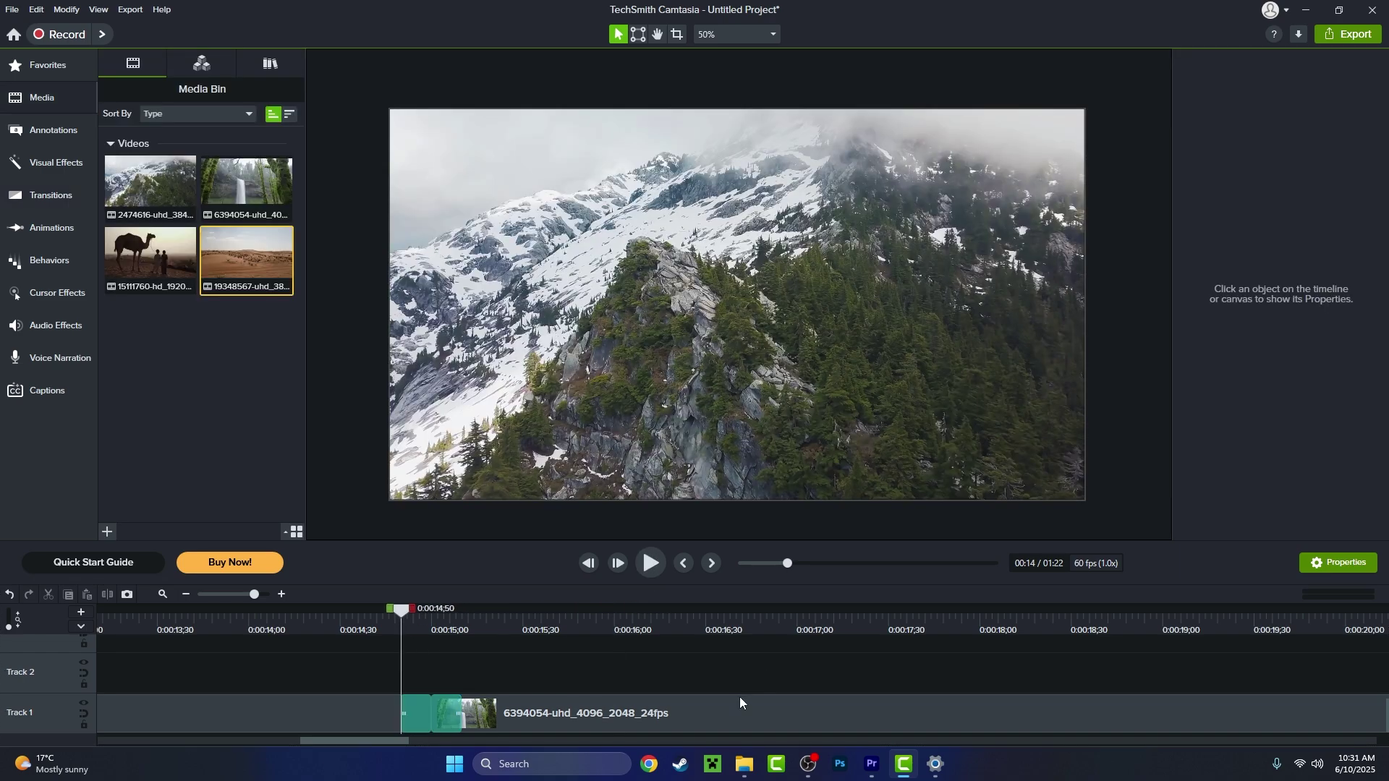
# Import Video Tr Sound 7 from the SOUND EFFECTS FOR VIDEO TRANSITIONS folder into the project's media.
pyautogui.click(745, 765)
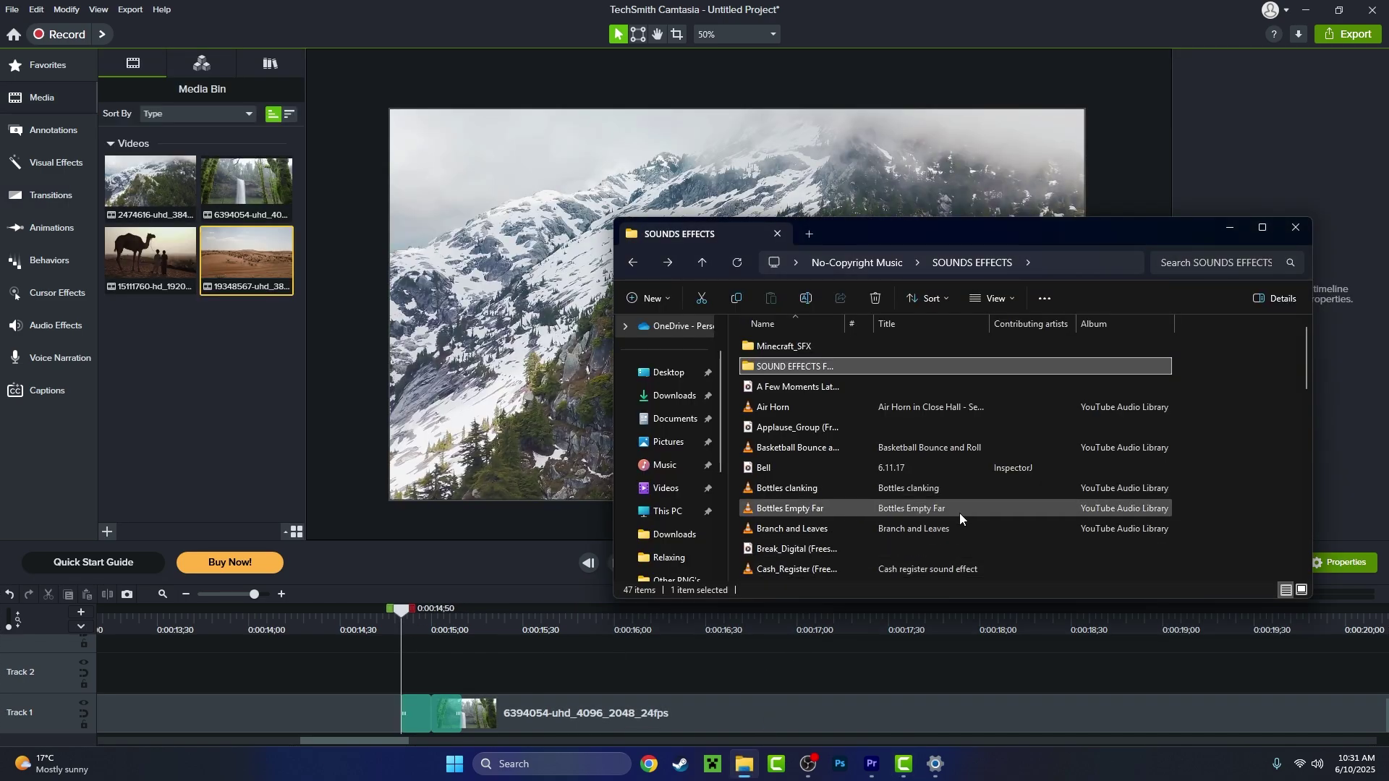
pyautogui.scroll(-1, 930, 511)
pyautogui.scroll(1, 919, 502)
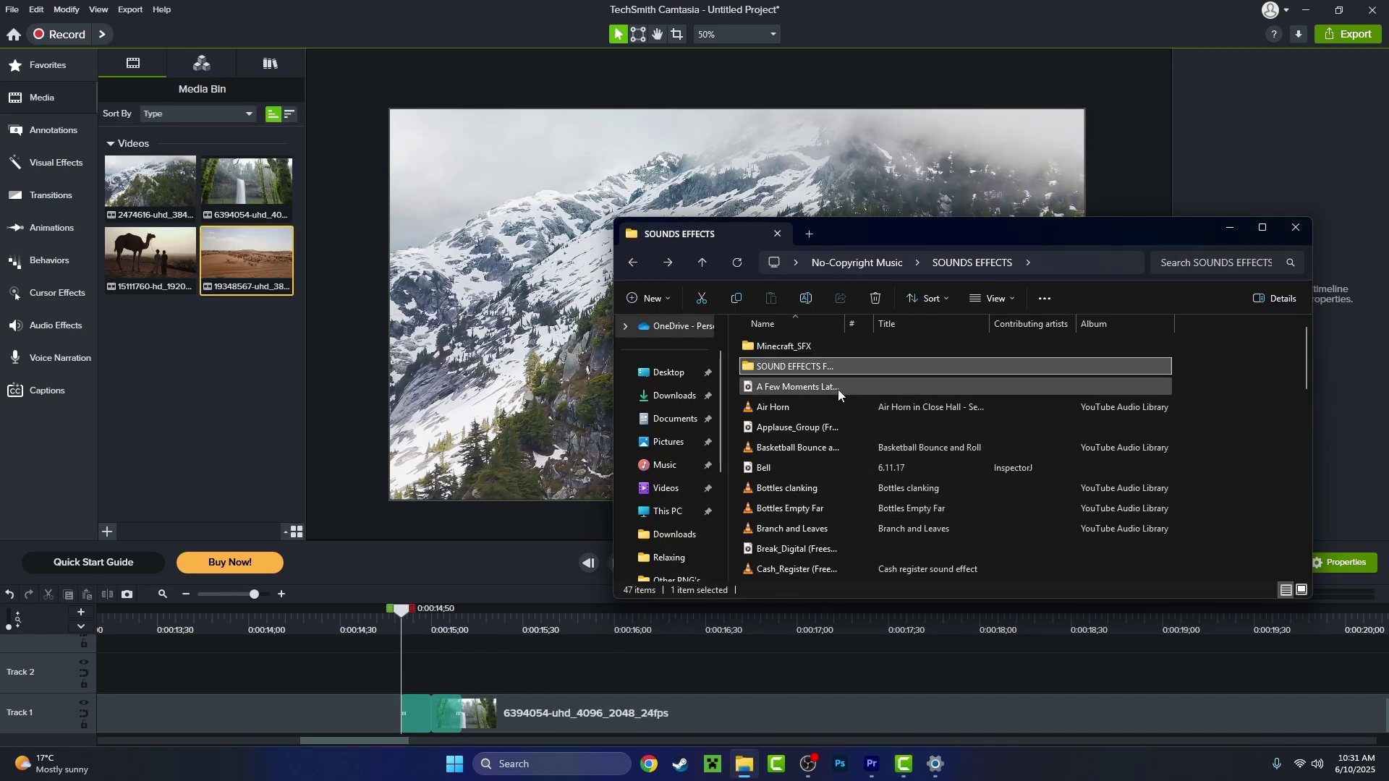
pyautogui.doubleClick(815, 367)
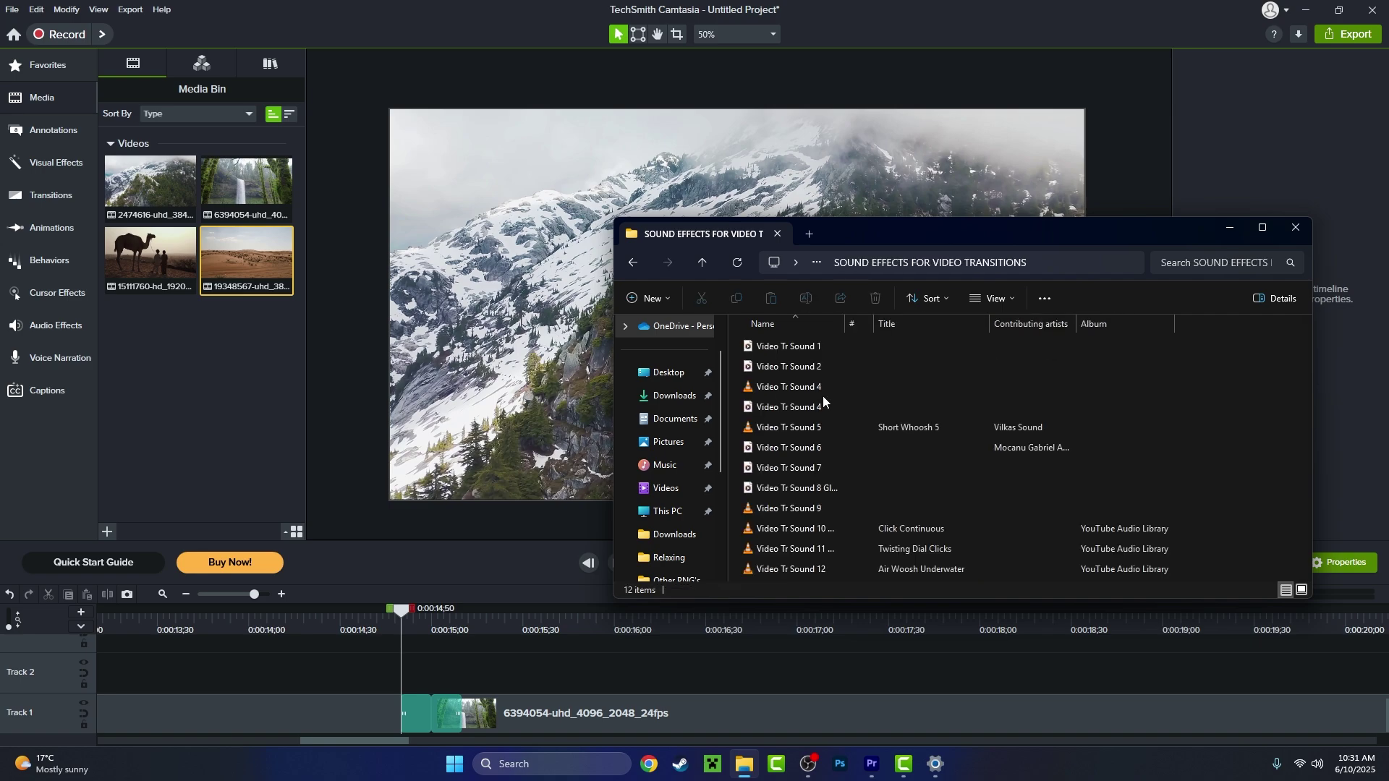
pyautogui.click(794, 469)
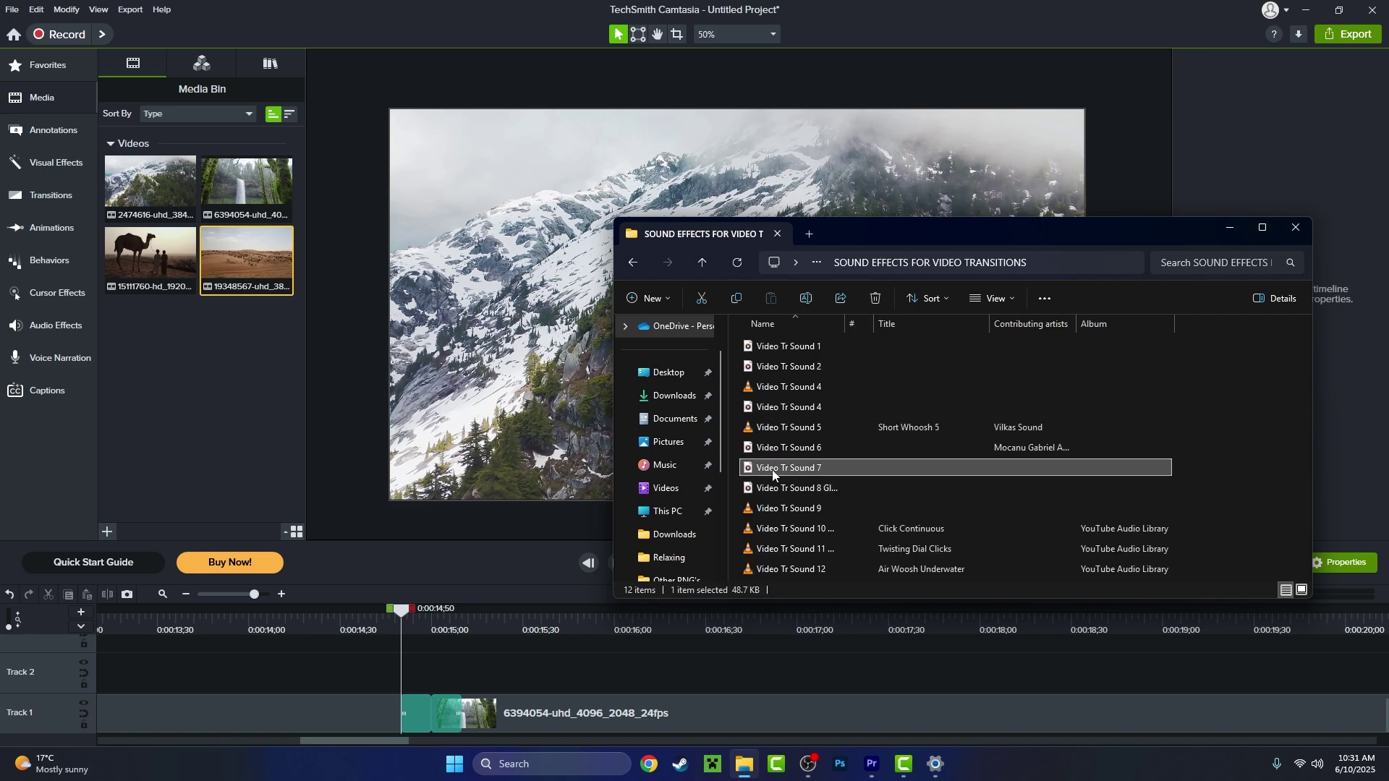
pyautogui.moveTo(771, 470); pyautogui.dragTo(243, 435)
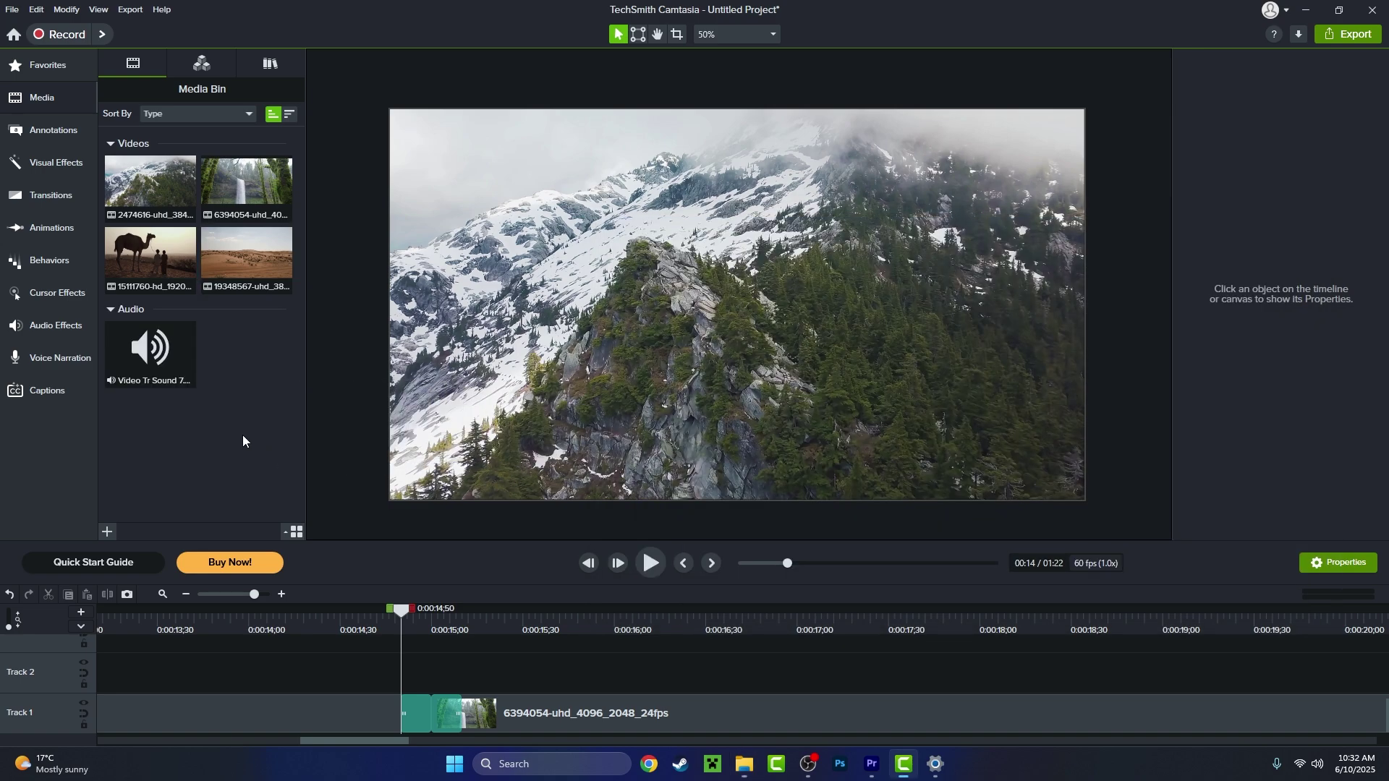
# Add Video Tr Sound 7 to Track 2 at the playhead, at the start of the Smooth Slide transition.
pyautogui.rightClick(166, 355)
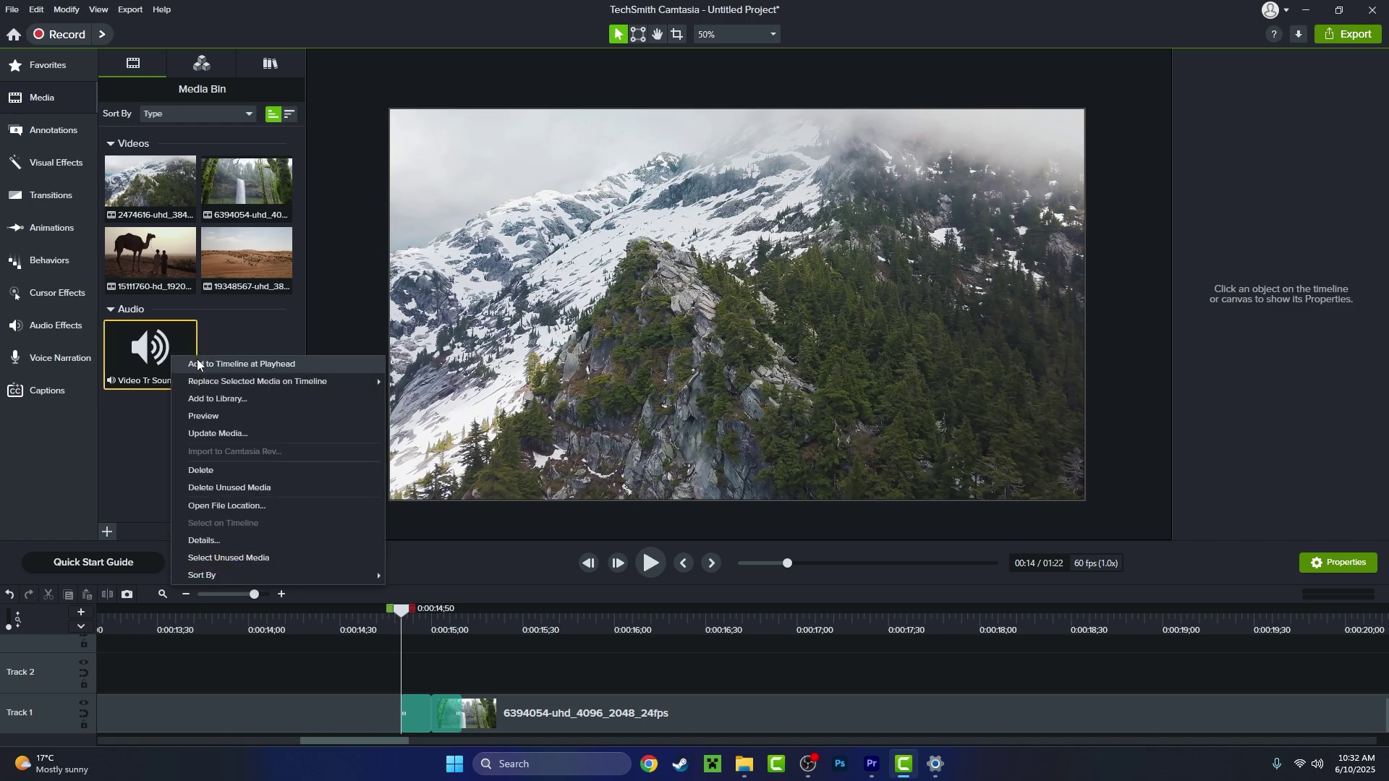
pyautogui.click(197, 362)
pyautogui.scroll(2, 450, 674)
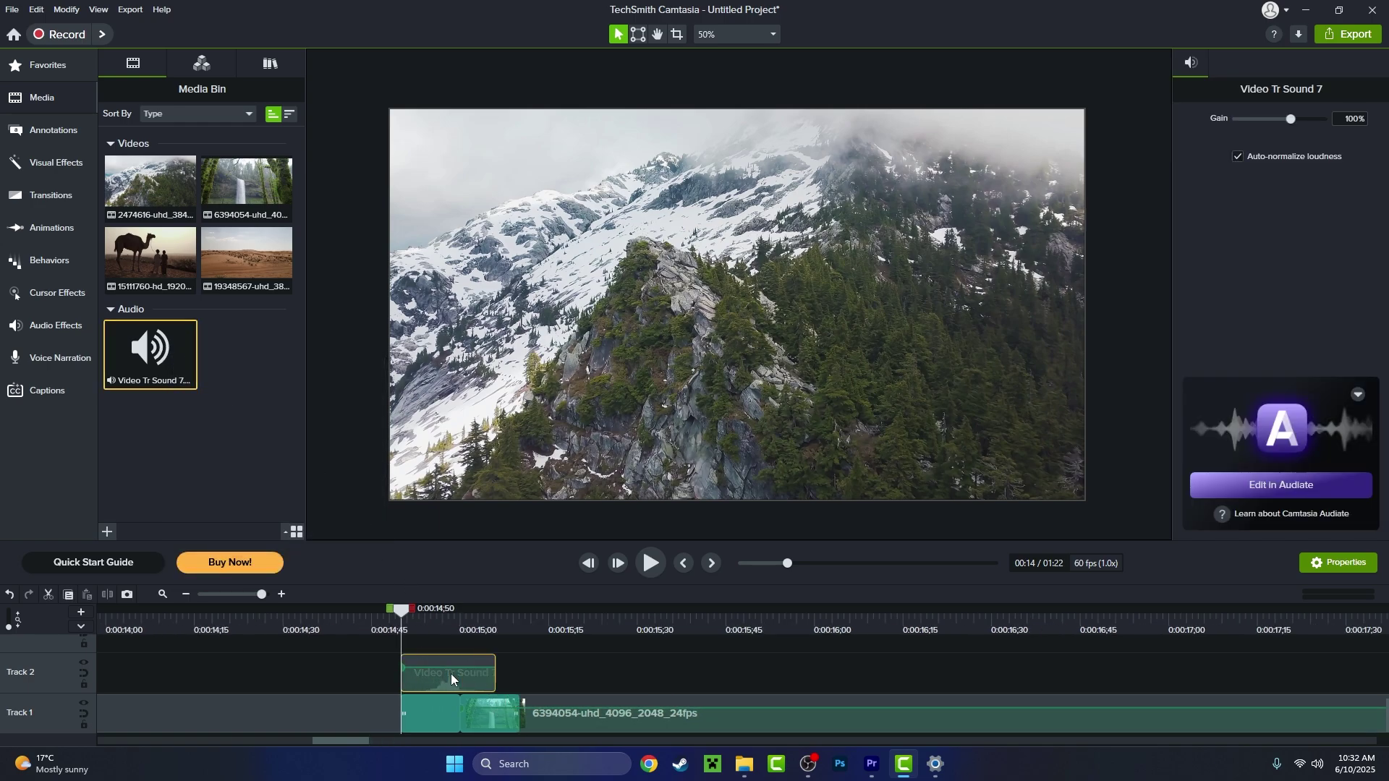
# Add Clip Speed to the sound effect on Track 2 and stretch it to 20 frames at 0.80x, matching the transition's end.
pyautogui.rightClick(458, 673)
pyautogui.press('Escape')
pyautogui.moveTo(403, 618); pyautogui.dragTo(518, 632)
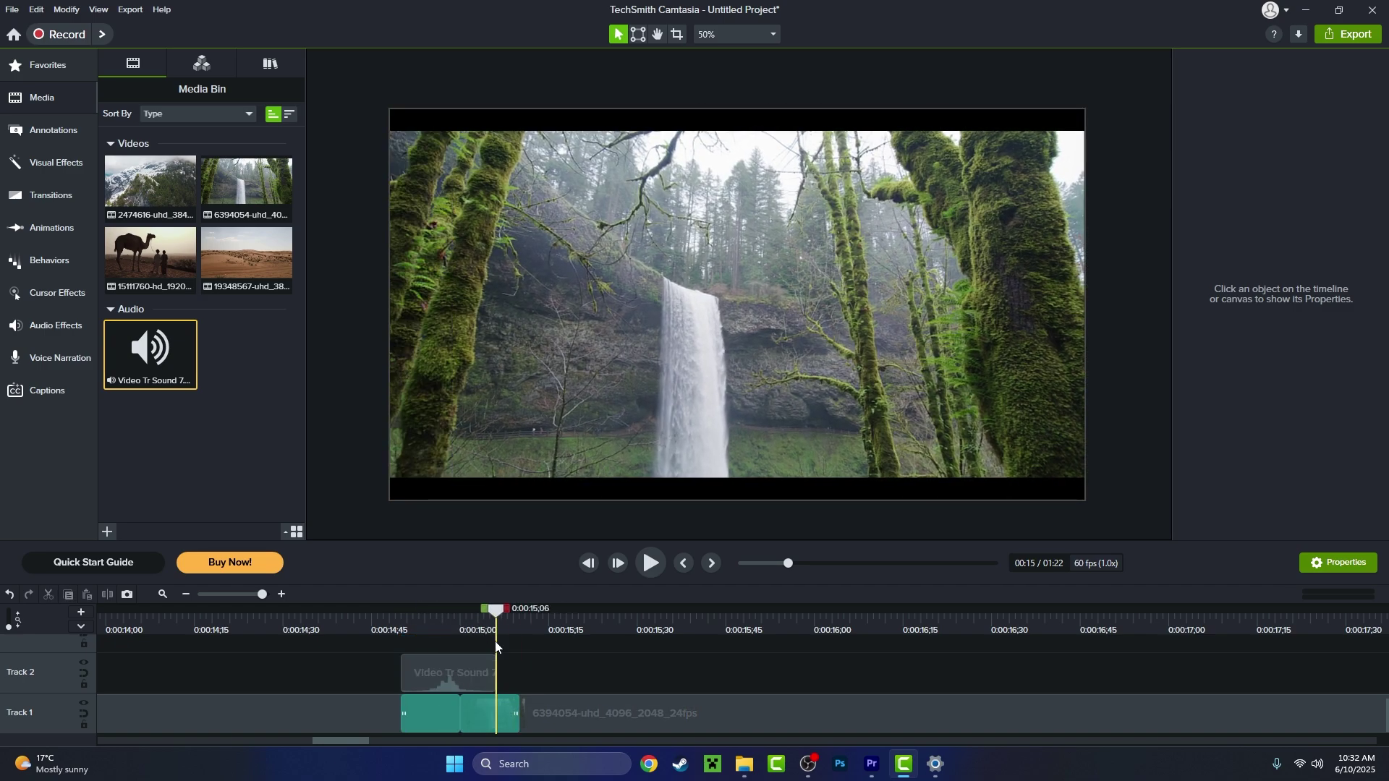
pyautogui.click(479, 671)
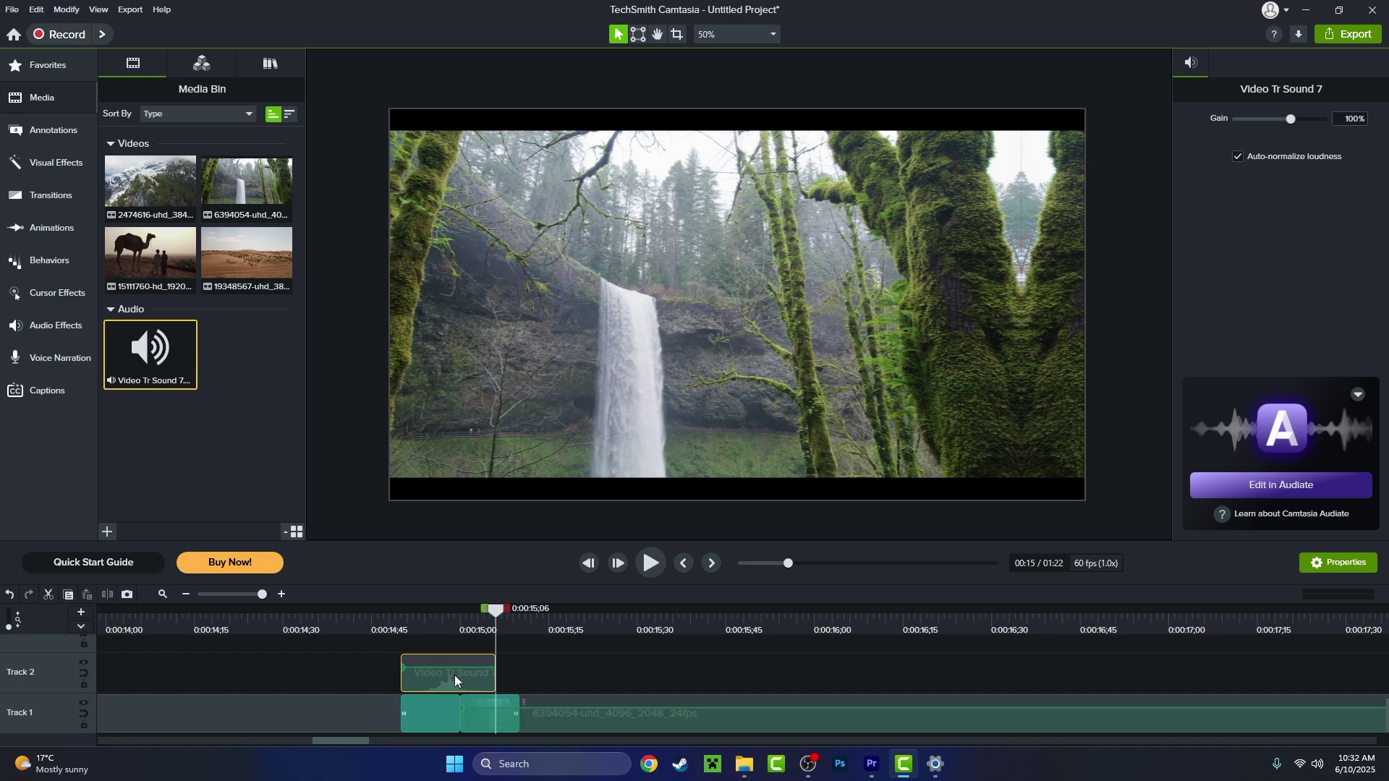
pyautogui.rightClick(453, 679)
pyautogui.click(493, 615)
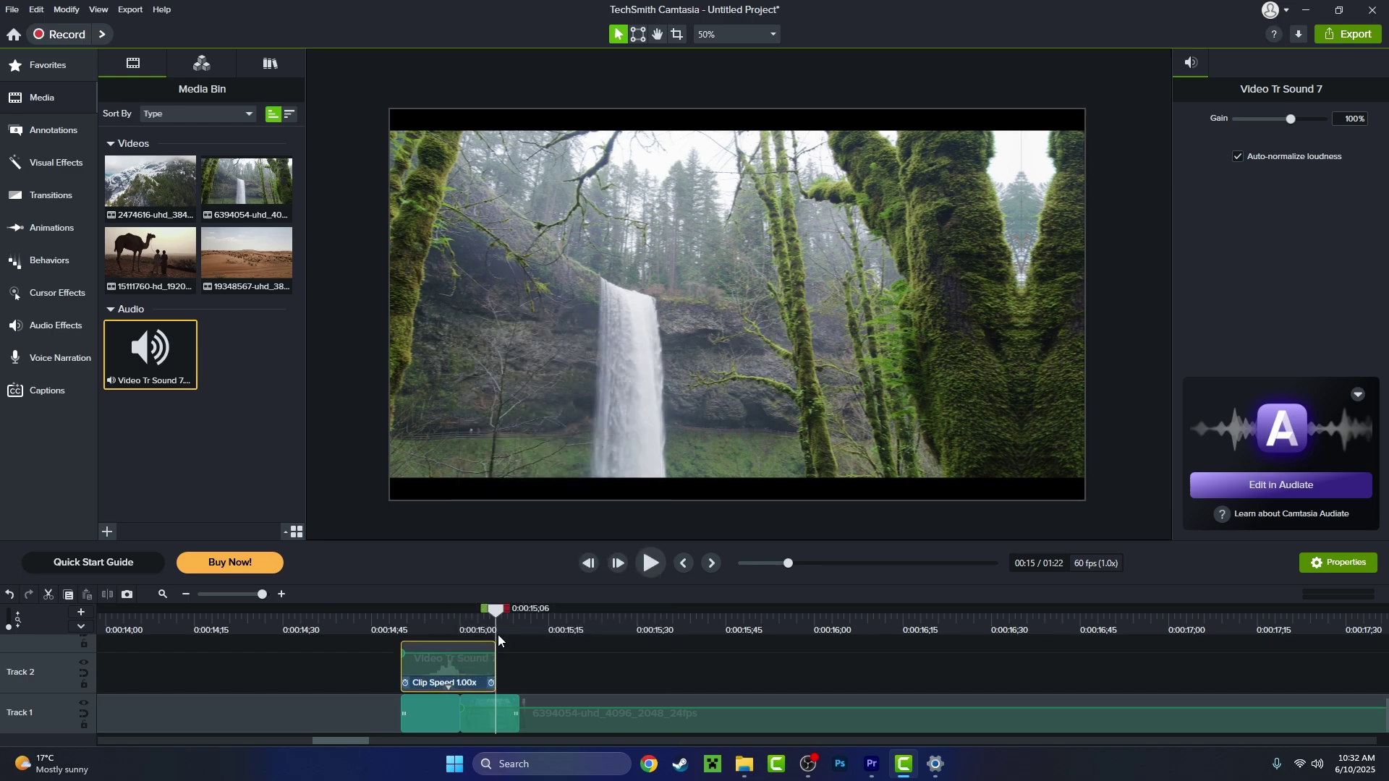
pyautogui.moveTo(492, 683); pyautogui.dragTo(518, 684)
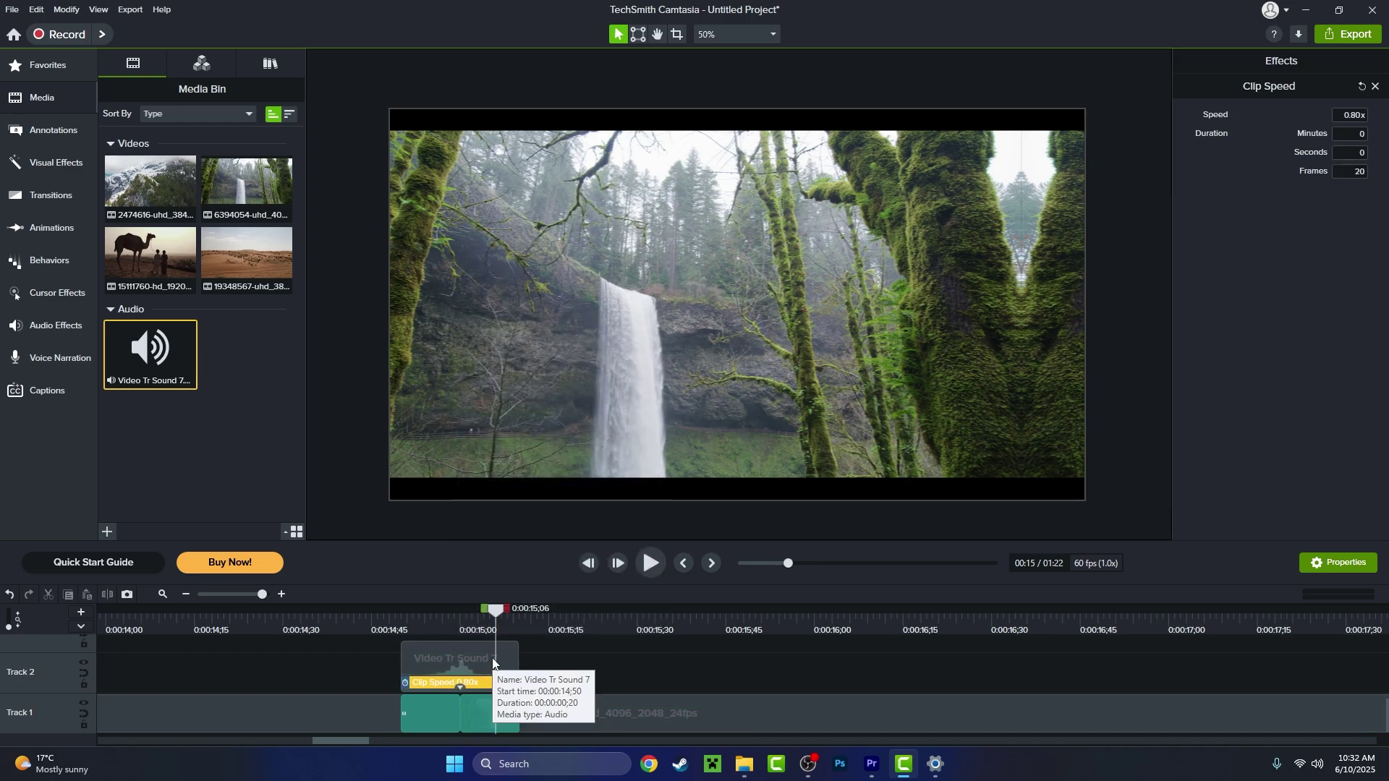
pyautogui.click(474, 662)
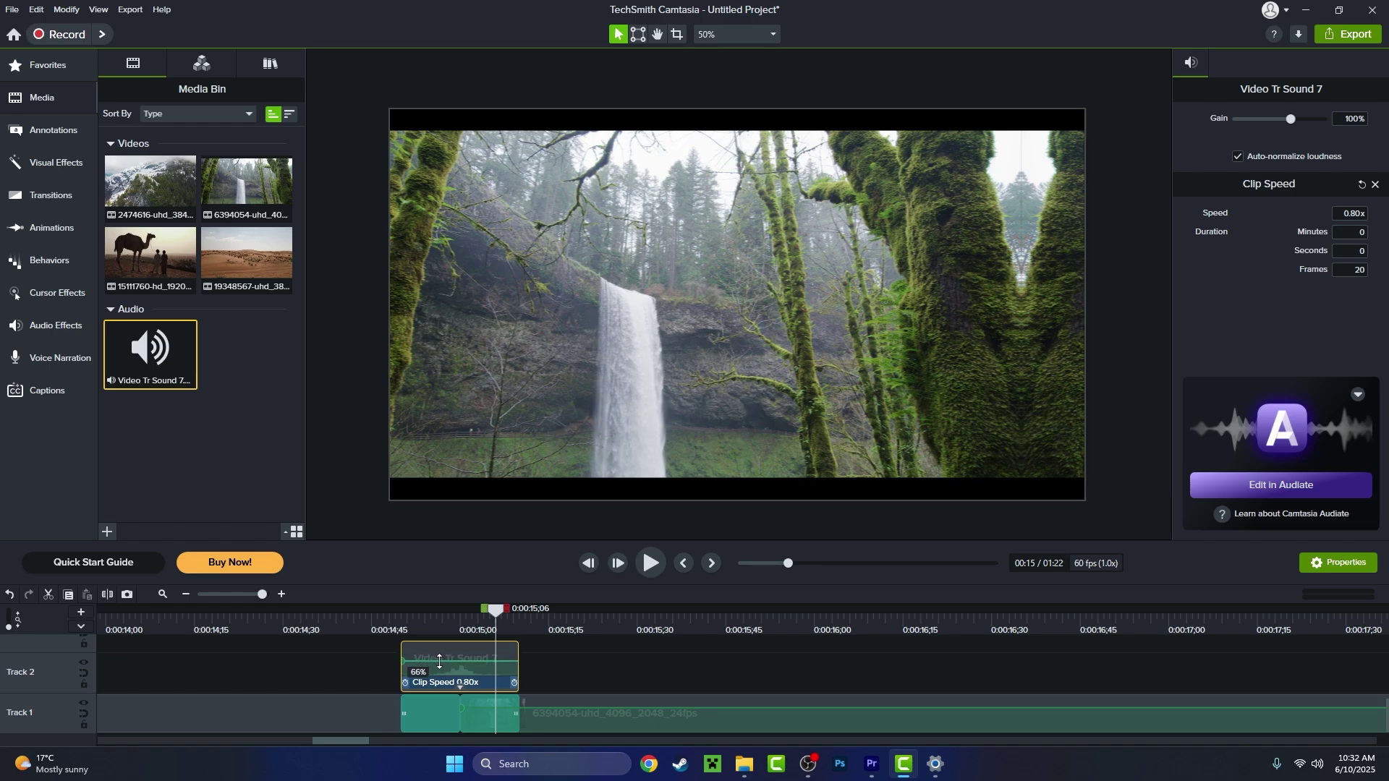
# Play back the Smooth Slide transition with its sound effect, starting shortly before it at about 0:00:14;19.
pyautogui.click(389, 652)
pyautogui.click(209, 636)
pyautogui.press('space')
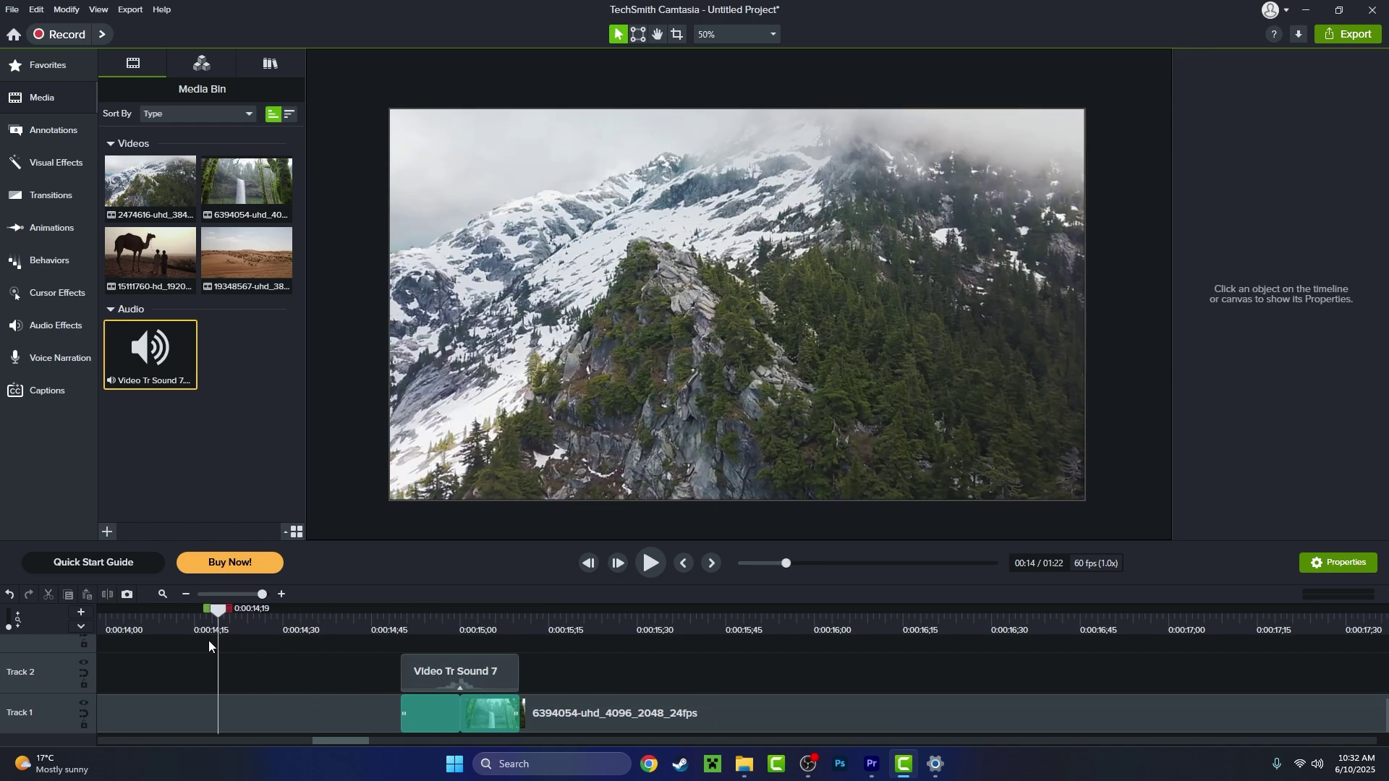
pyautogui.click(228, 625)
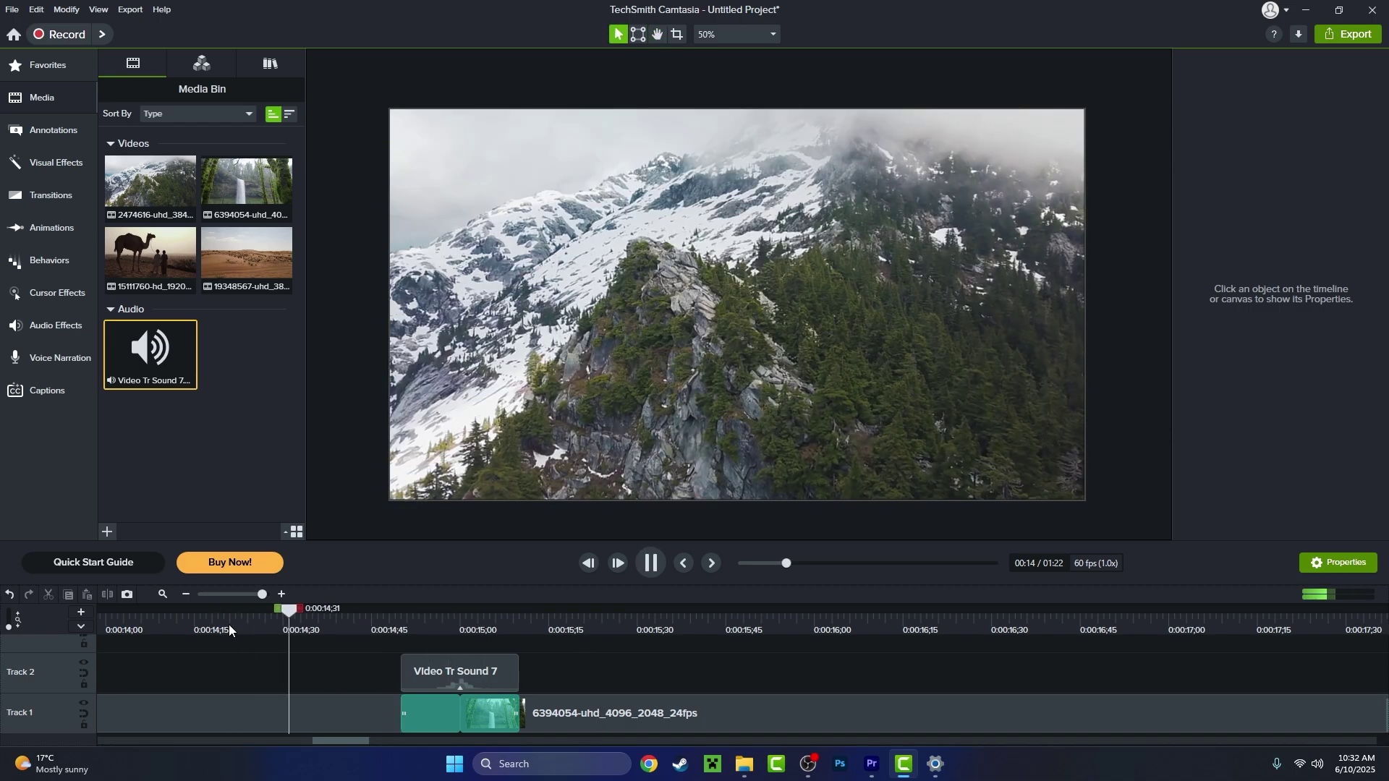
pyautogui.click(292, 621)
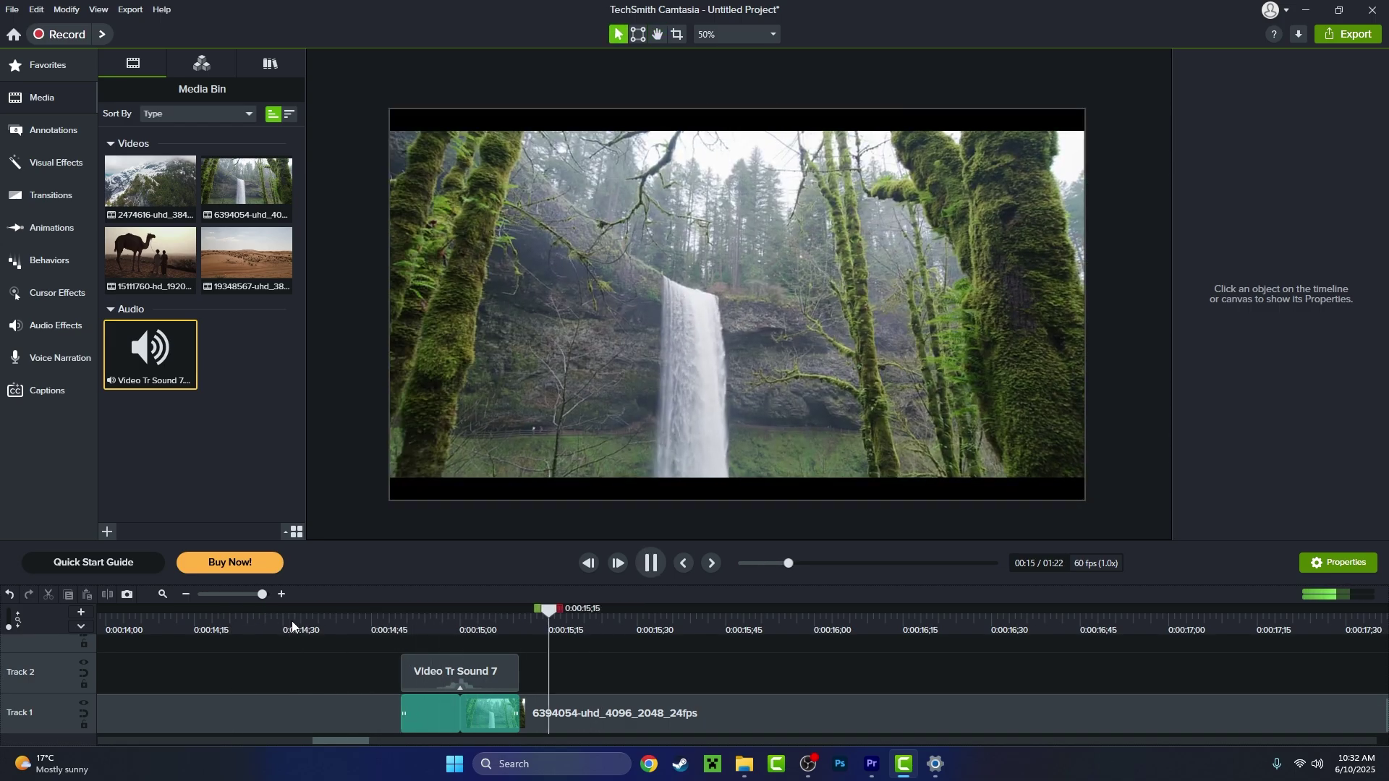
pyautogui.click(292, 620)
pyautogui.press('space')
# Delete the sound effect from Track 2, preview the transition without it, and undo the deletion.
pyautogui.click(414, 657)
pyautogui.press('Delete')
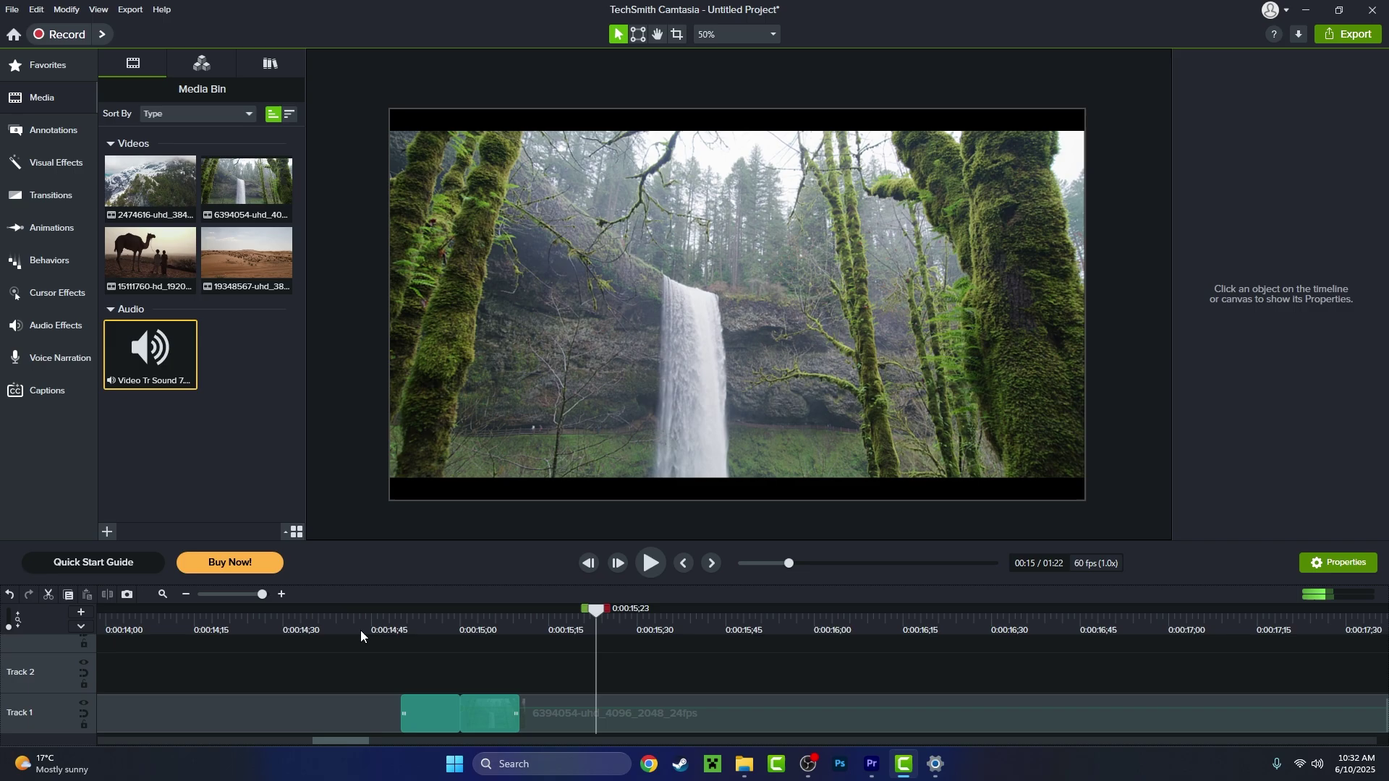
pyautogui.click(310, 628)
pyautogui.press('space')
pyautogui.press('space')
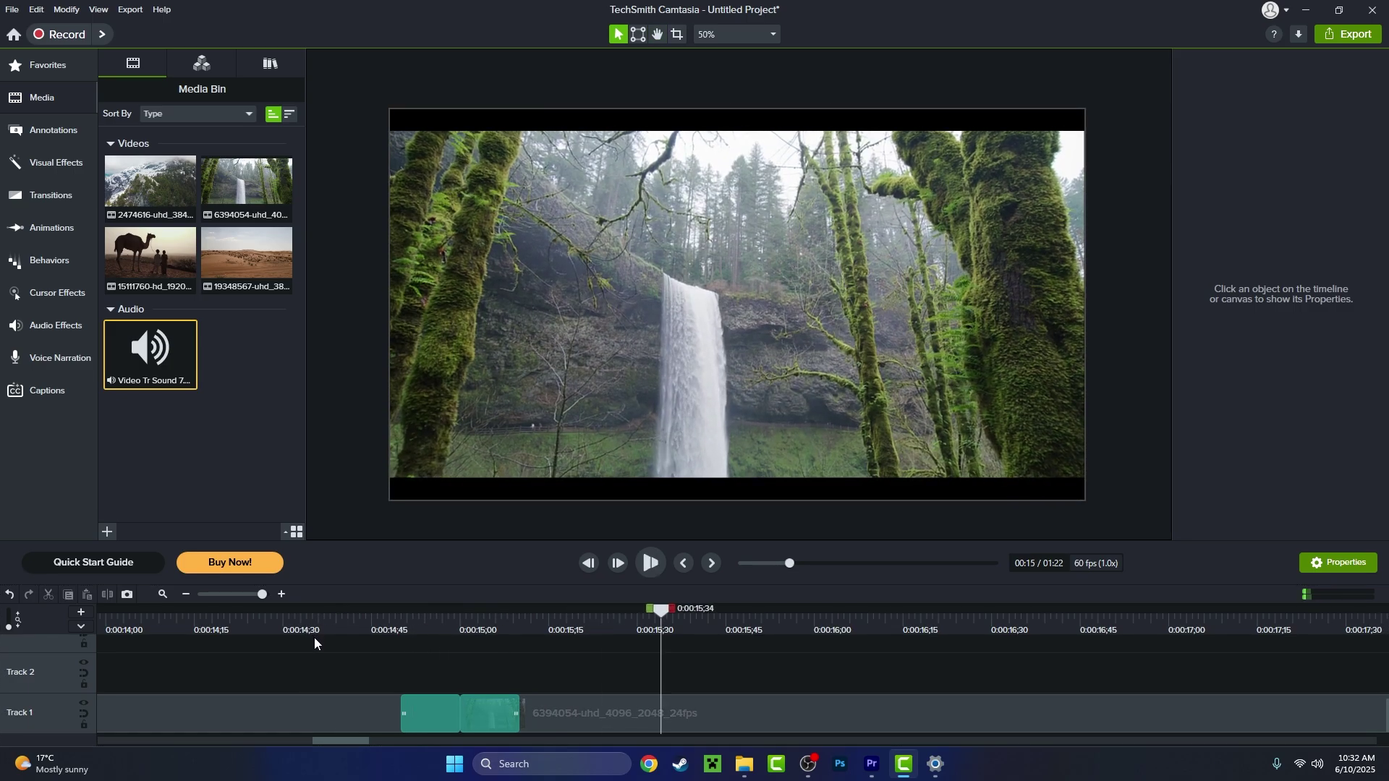
pyautogui.click(321, 620)
pyautogui.press('space')
pyautogui.hotkey('ctrl', 'z')
# Replay the Smooth Slide transition with the restored sound effect from 0:00:14;37.
pyautogui.click(323, 620)
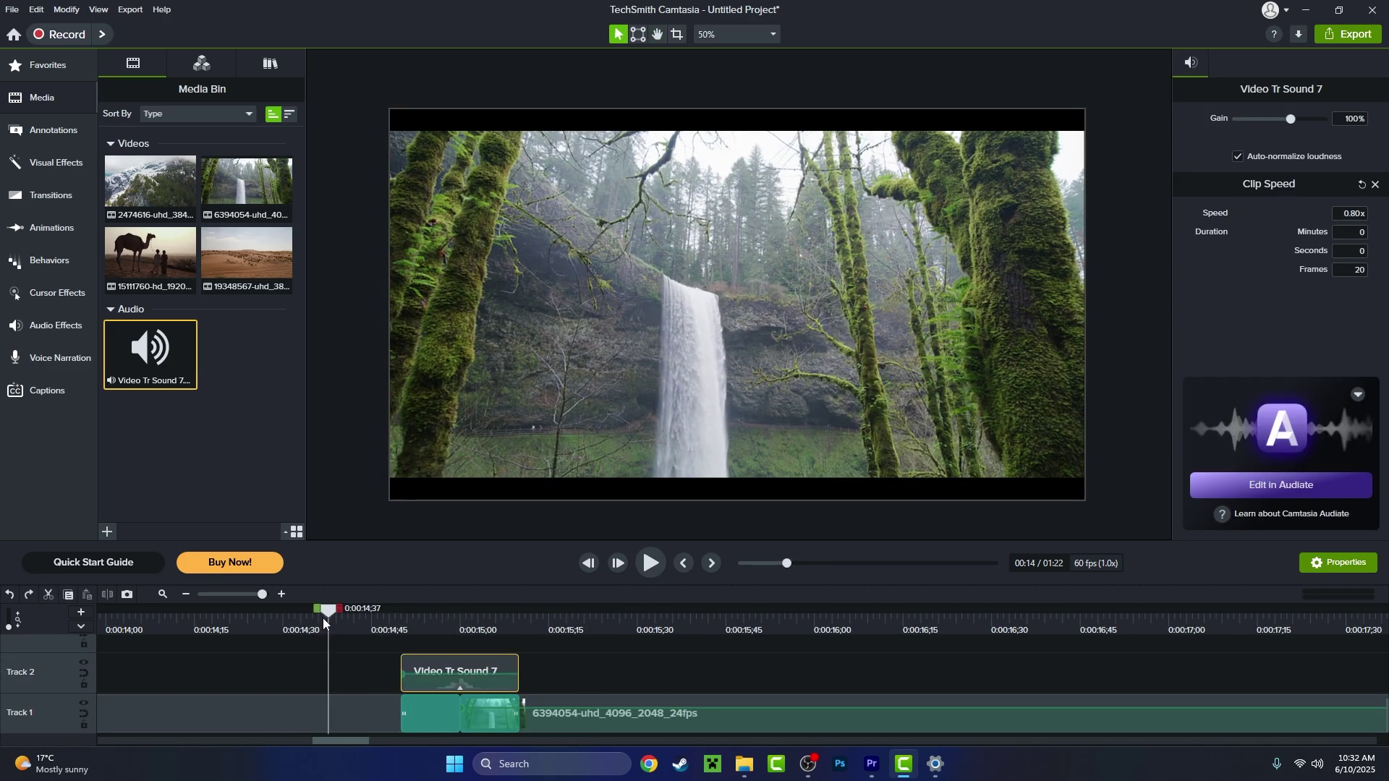
pyautogui.click(322, 619)
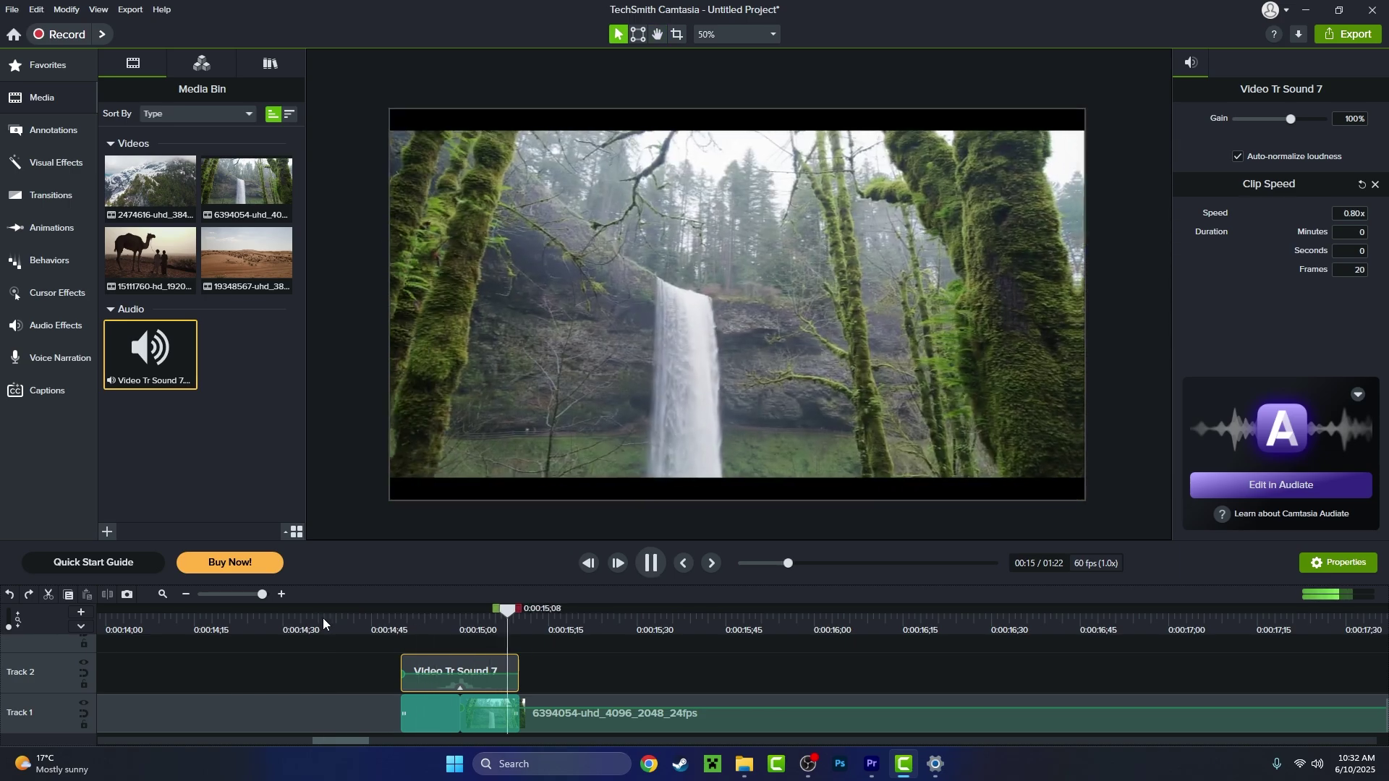
pyautogui.click(323, 620)
# Play back the cut between the desert and camel clips from about 0:01:00;10.
pyautogui.scroll(-5, 530, 662)
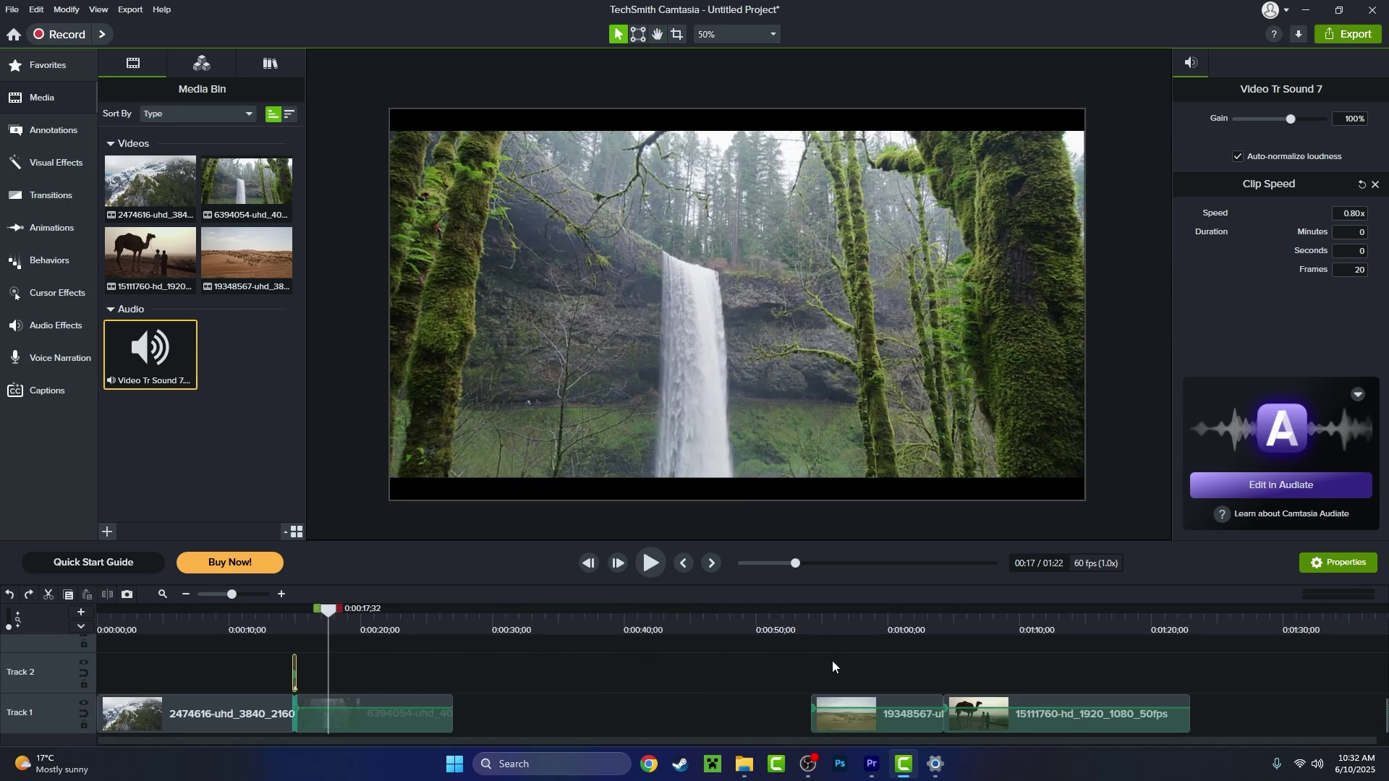
pyautogui.click(945, 619)
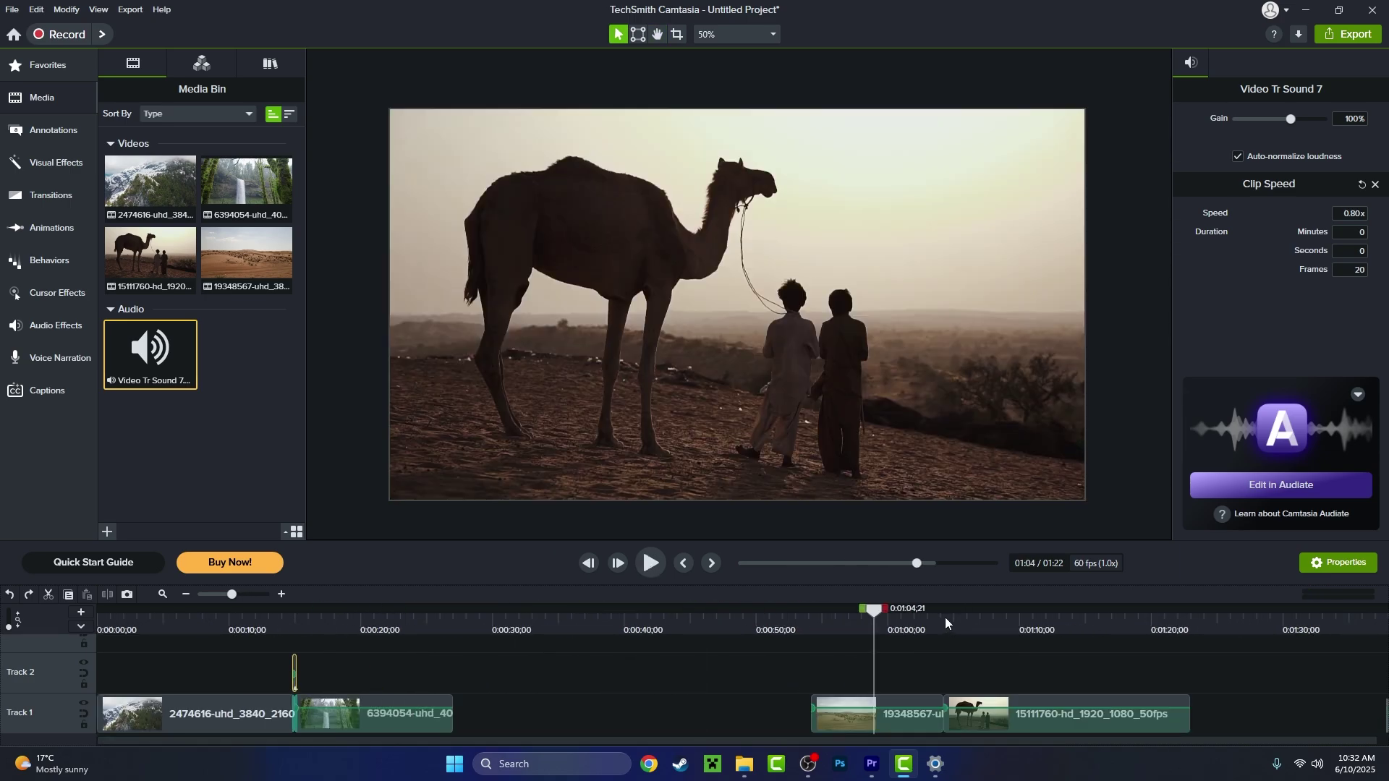
pyautogui.scroll(3, 1000, 644)
pyautogui.click(602, 644)
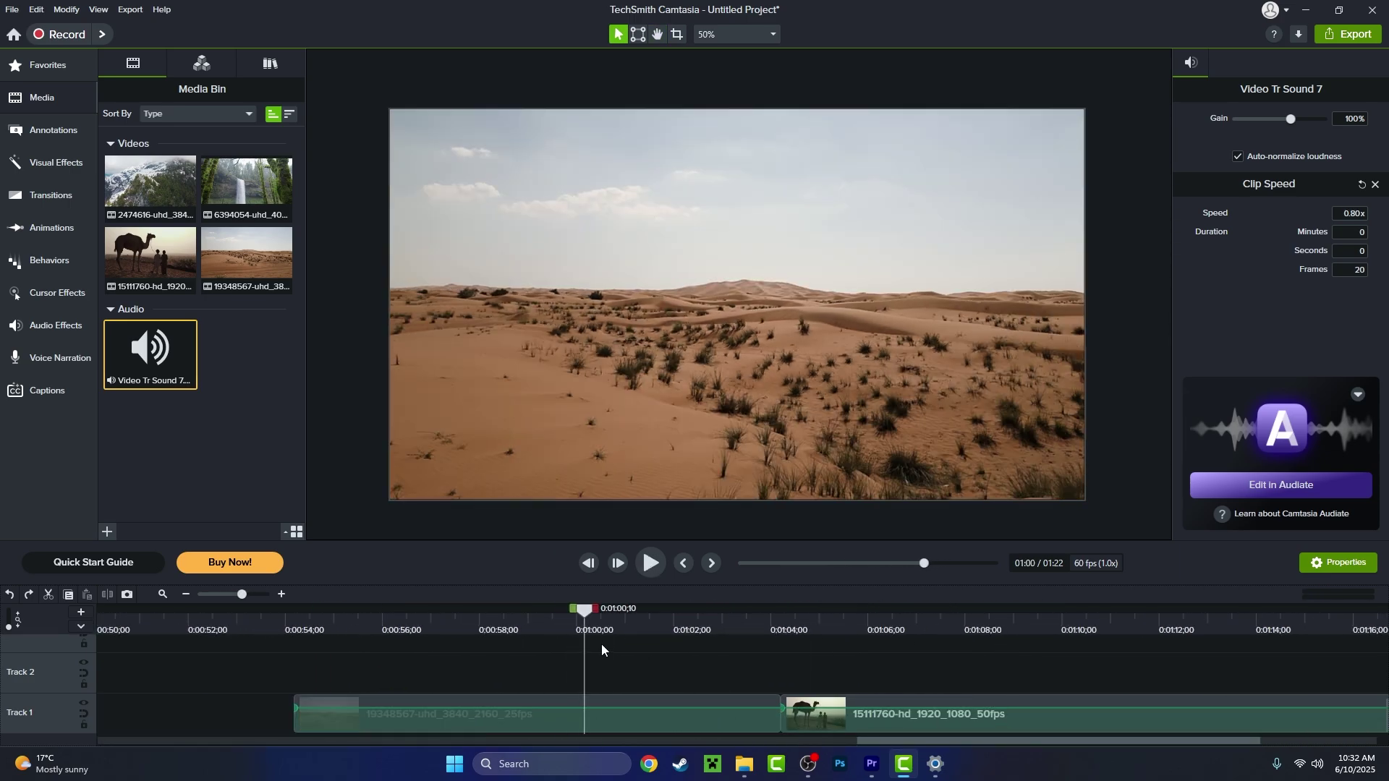
pyautogui.press('space')
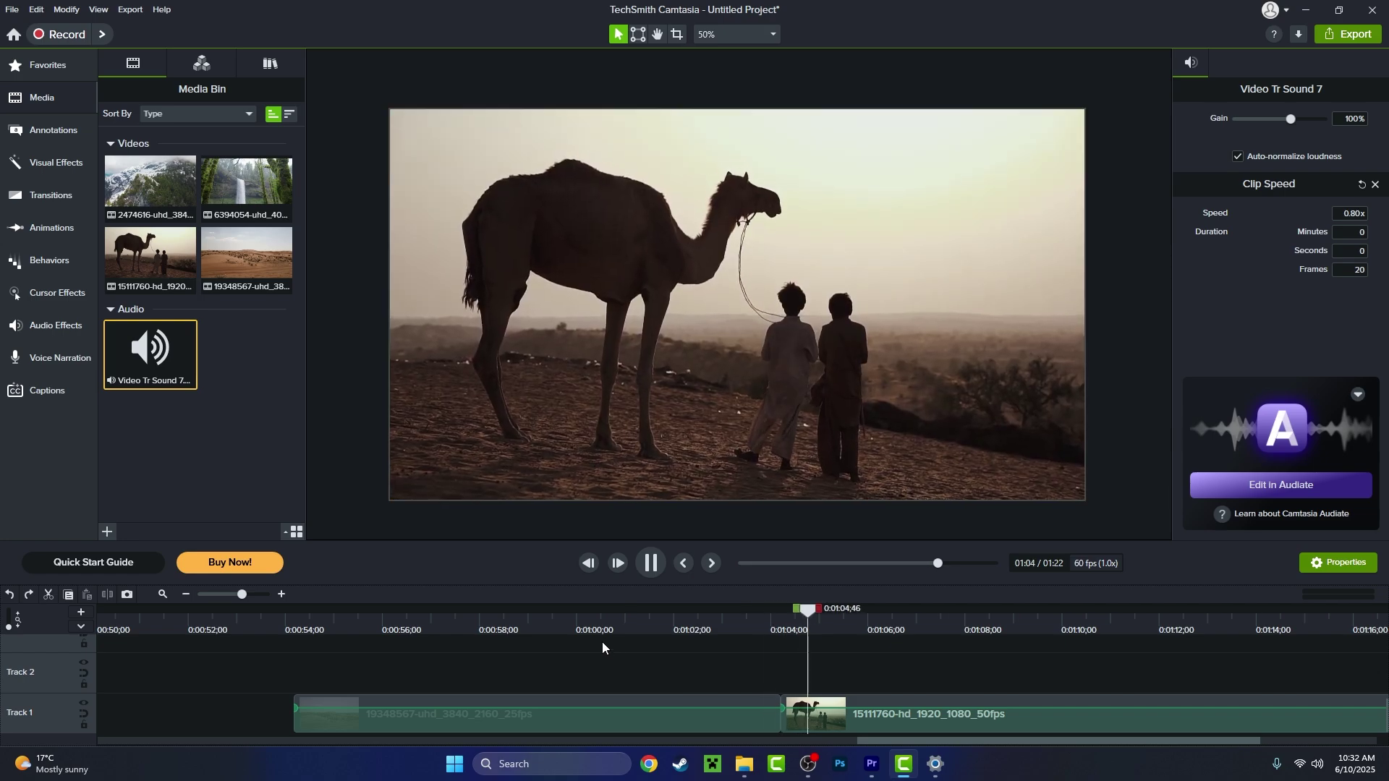
# Apply the Fade Through Black transition between the desert and camel clips and preview it.
pyautogui.click(742, 630)
pyautogui.press('t')
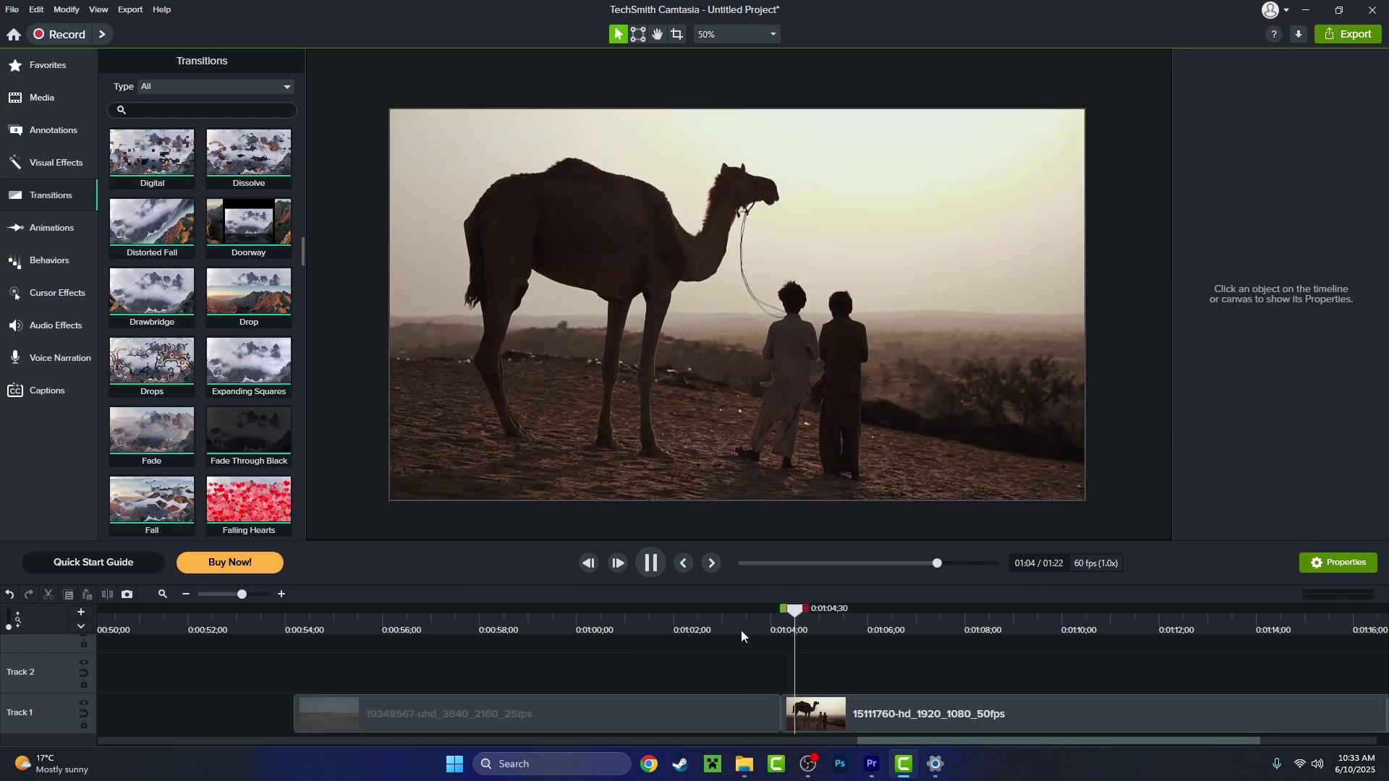
pyautogui.click(741, 631)
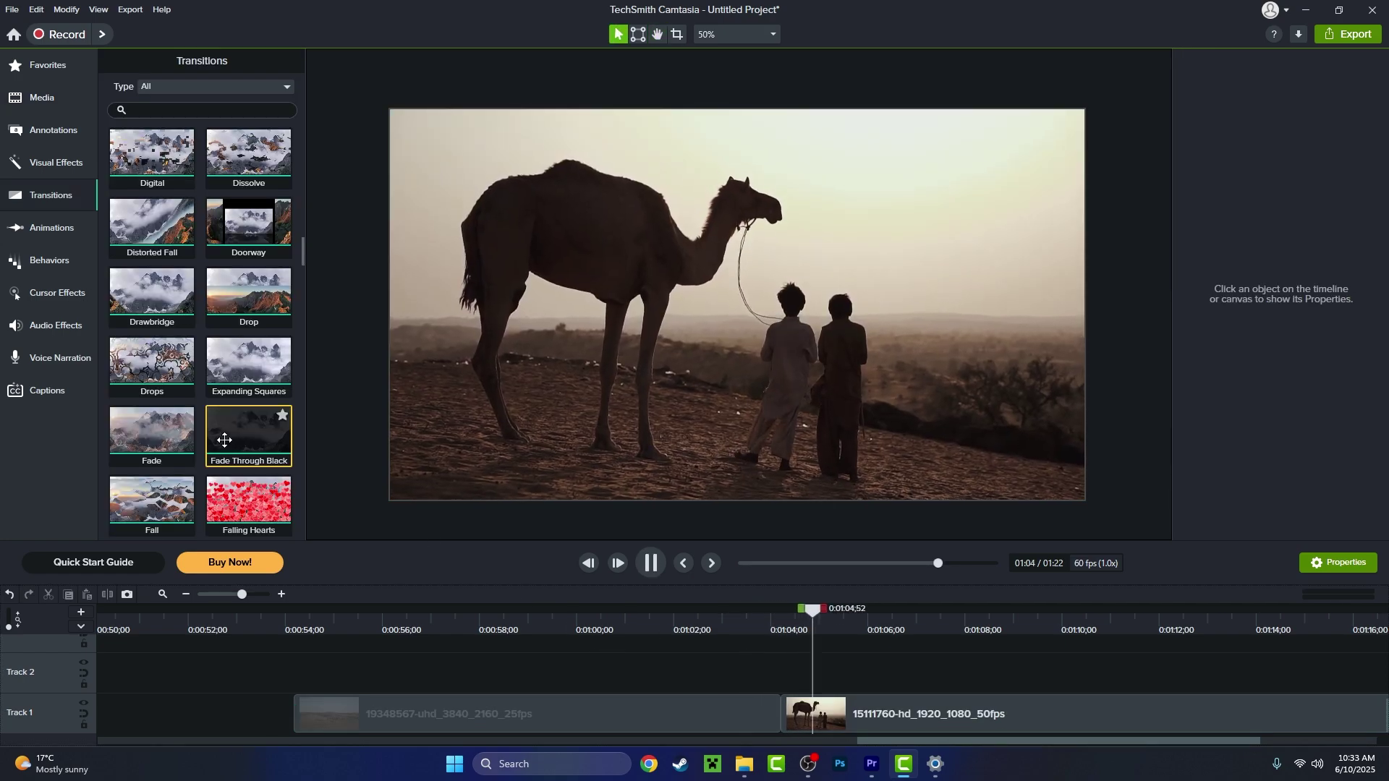
pyautogui.moveTo(225, 440); pyautogui.dragTo(767, 713)
pyautogui.click(754, 635)
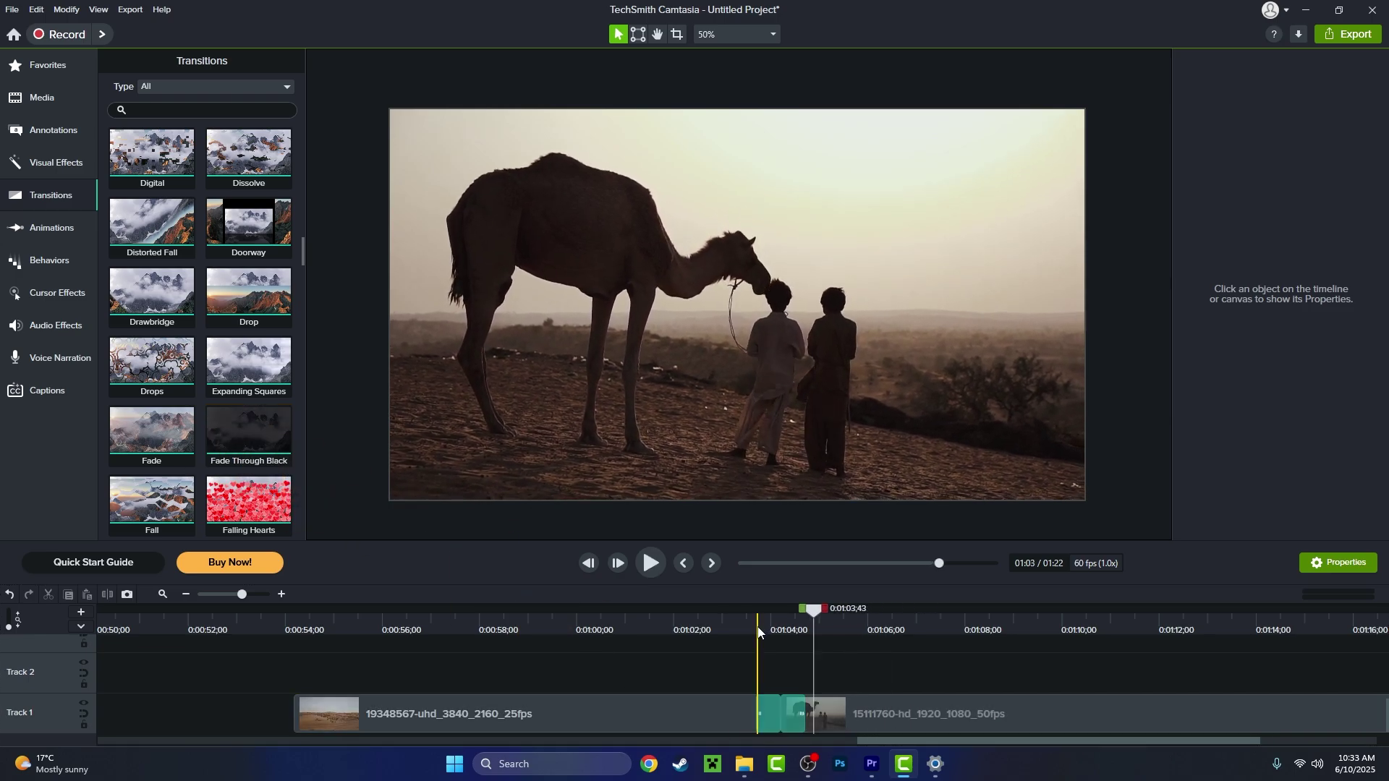
pyautogui.press('space')
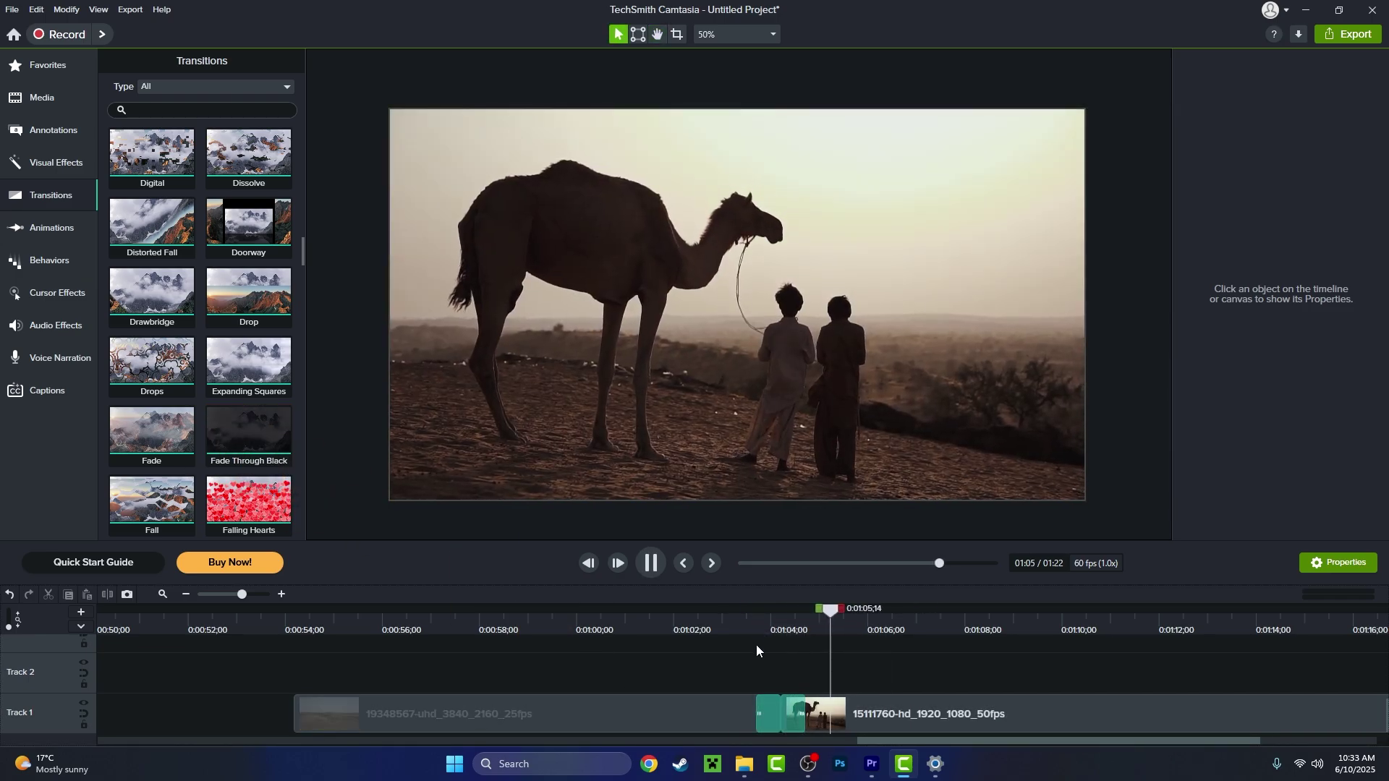
# Shorten the Fade Through Black transition to about half a second and play it back.
pyautogui.scroll(2, 756, 643)
pyautogui.click(705, 624)
pyautogui.moveTo(693, 711); pyautogui.dragTo(715, 709)
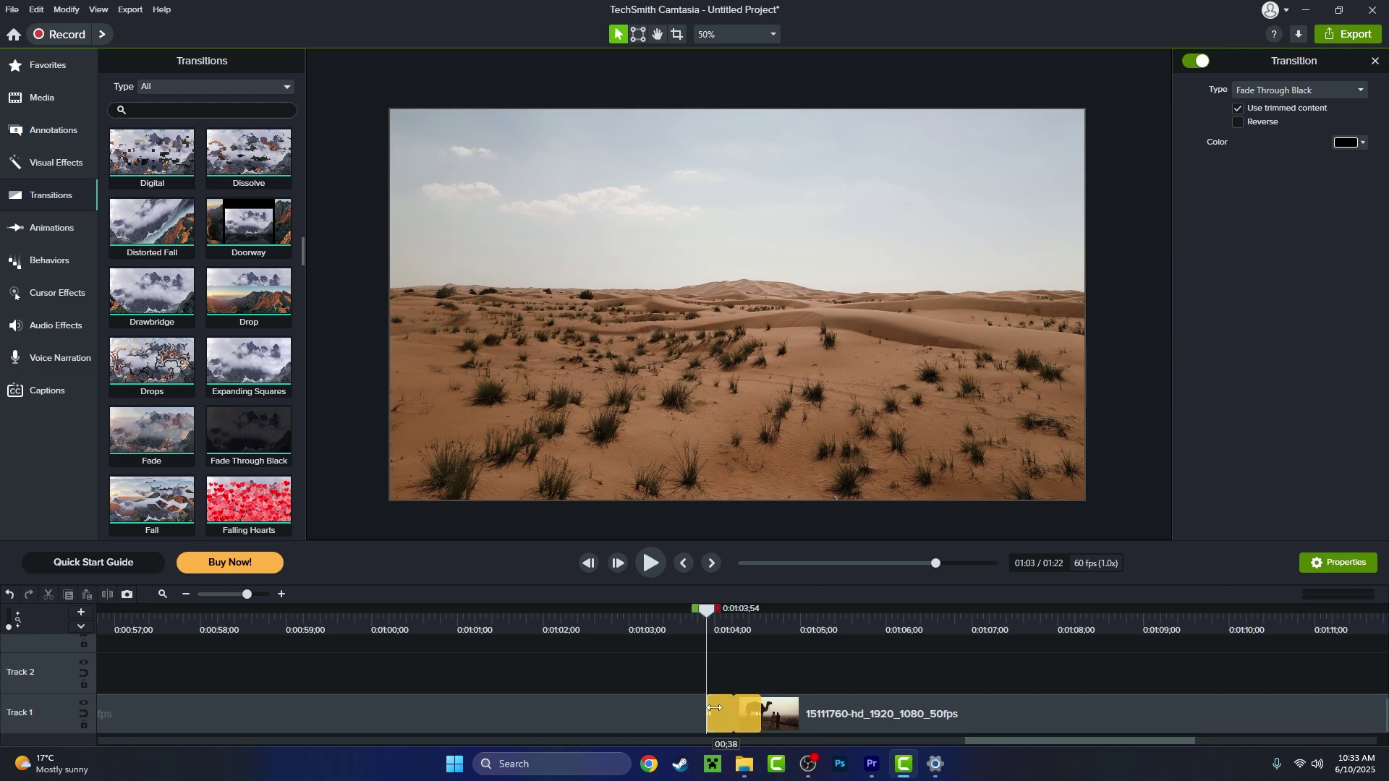
pyautogui.press('space')
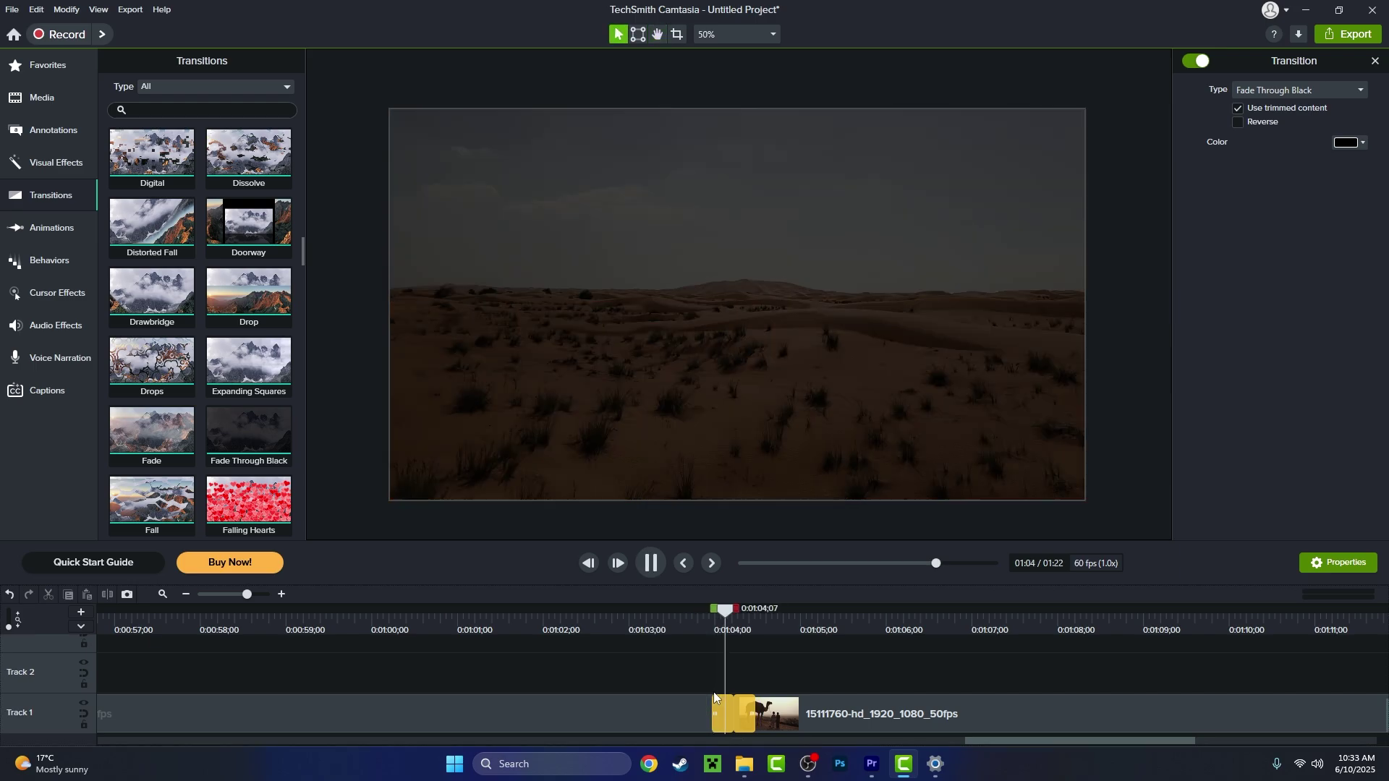
pyautogui.click(632, 608)
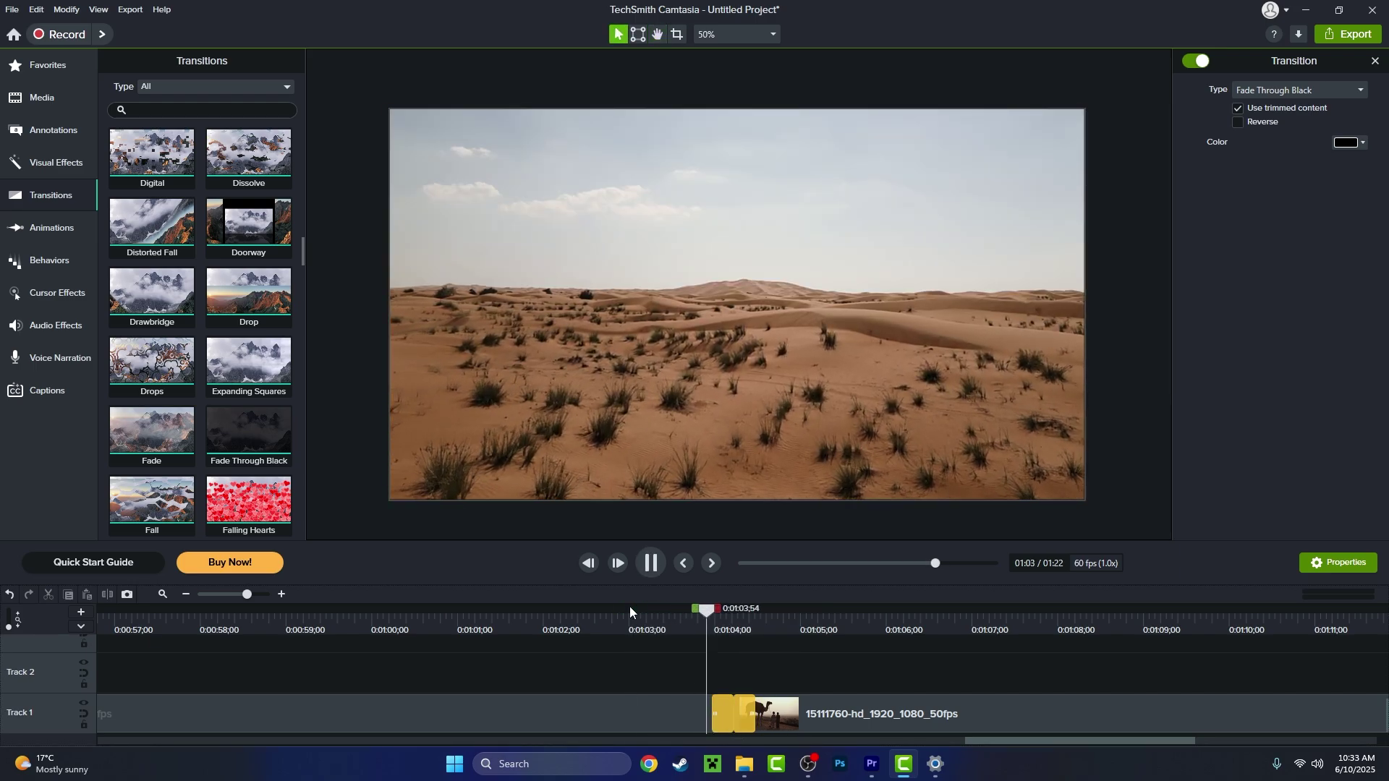
# Delete the Fade Through Black transition between the desert and camel clips.
pyautogui.scroll(-2, 684, 671)
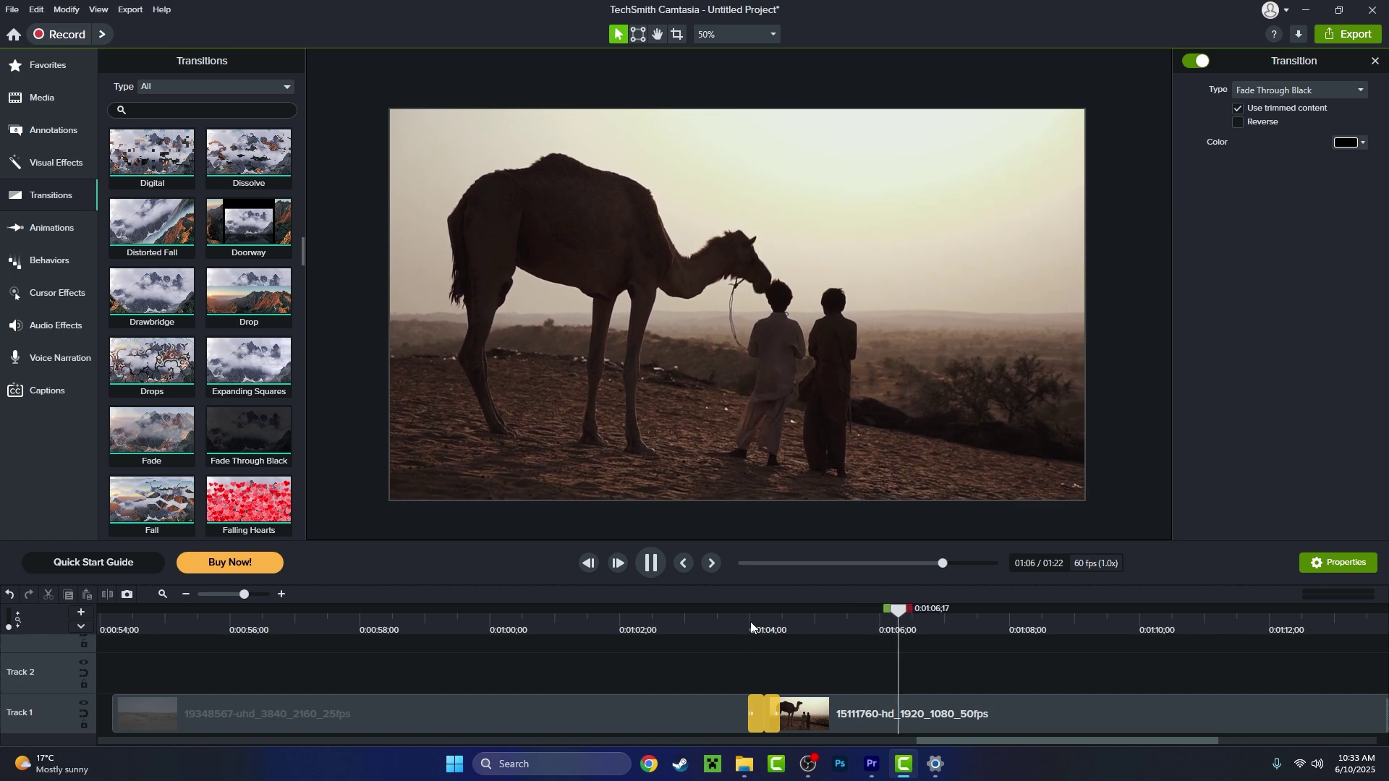
pyautogui.moveTo(750, 622)
pyautogui.mouseDown()
pyautogui.moveTo(767, 641)
pyautogui.moveTo(753, 637)
pyautogui.mouseUp()
pyautogui.scroll(-2, 757, 644)
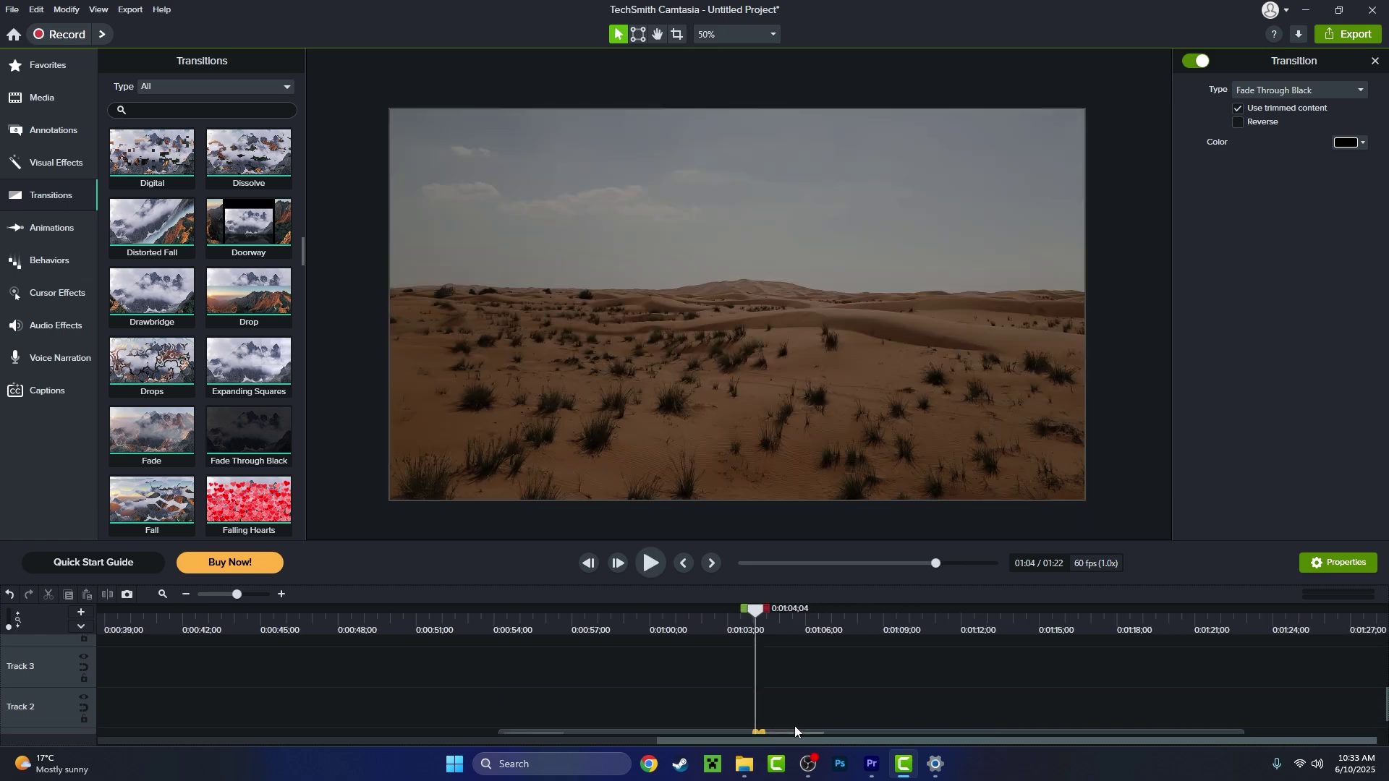
pyautogui.scroll(2, 784, 678)
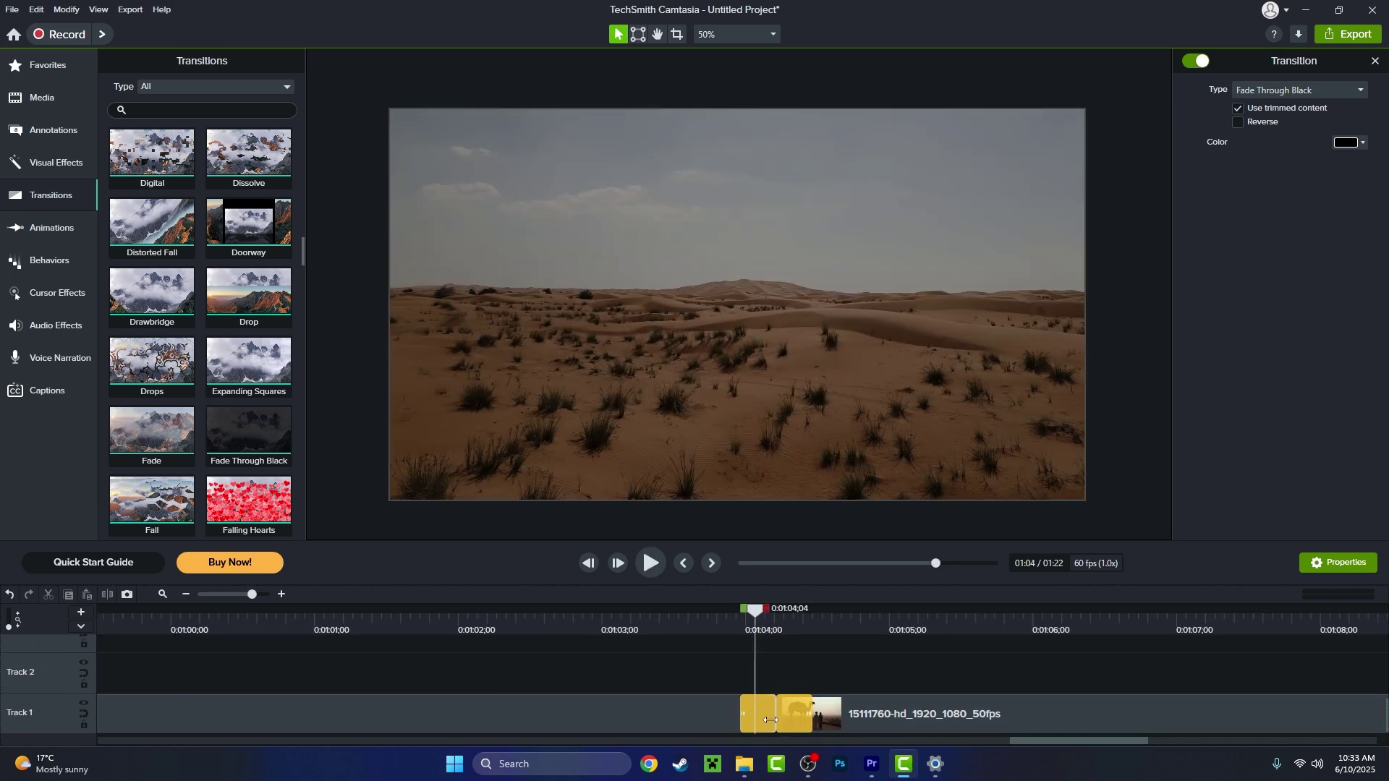
pyautogui.press('Delete')
# Add a Custom animation to the camel clip from about 0:01:05;00 to 0:01:06;00.
pyautogui.moveTo(731, 631); pyautogui.dragTo(850, 673)
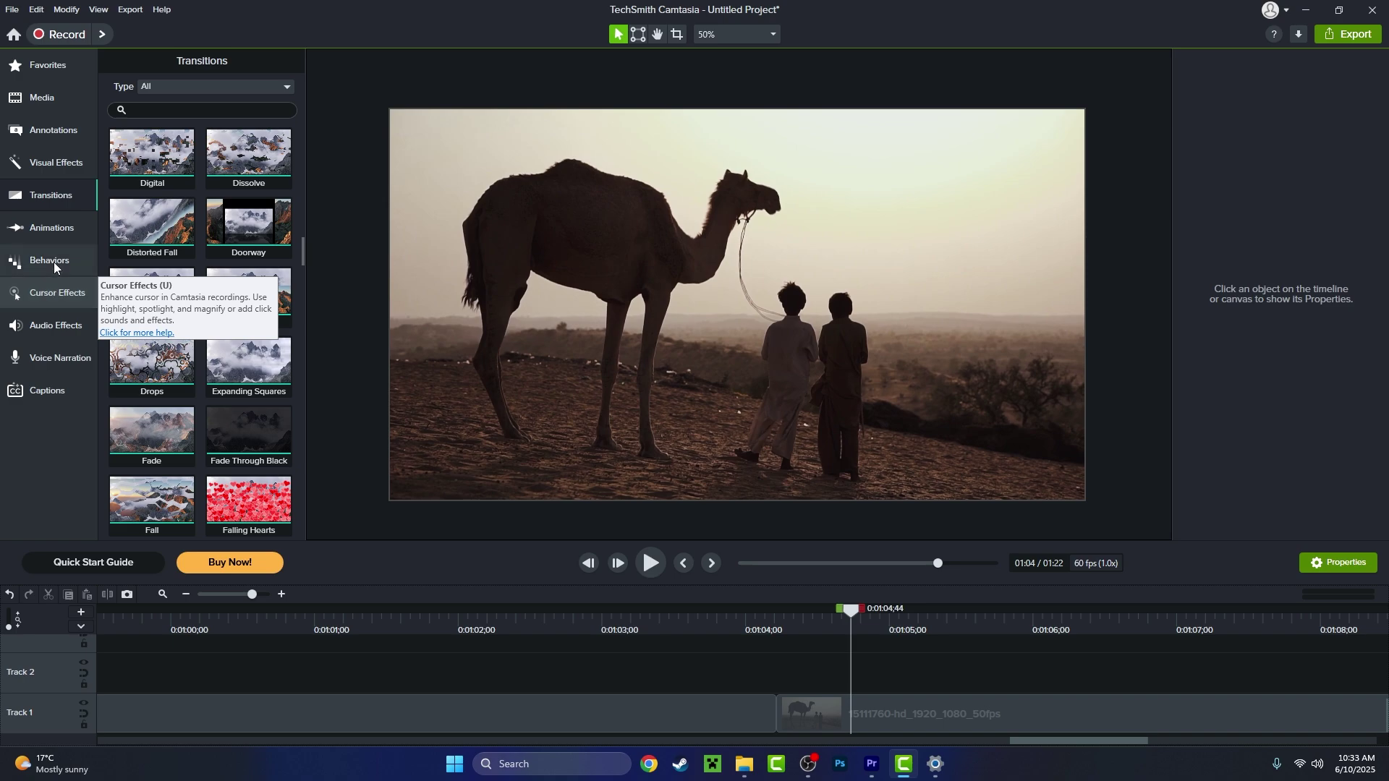
pyautogui.click(43, 227)
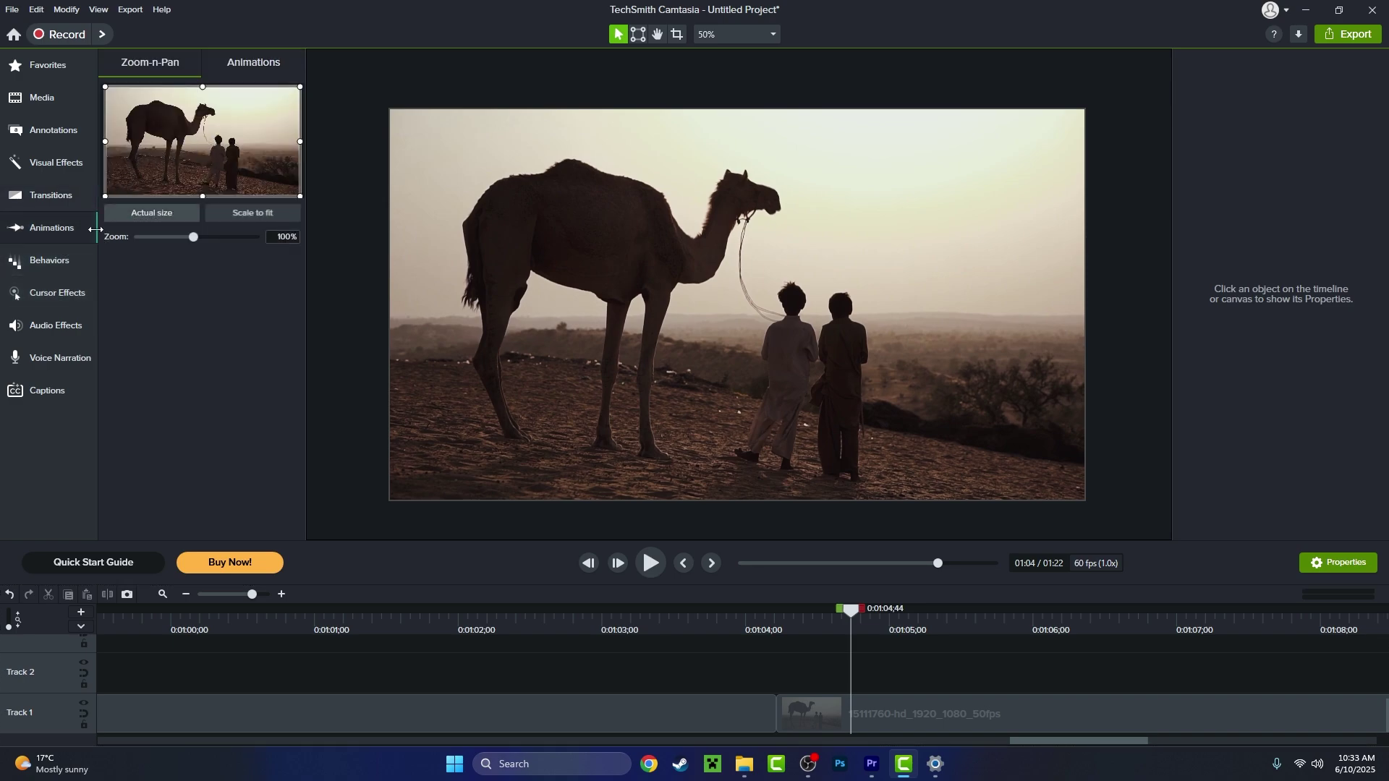
pyautogui.click(253, 65)
pyautogui.moveTo(152, 112); pyautogui.dragTo(1048, 713)
# Try animating the camel clip to about 55% scale at different canvas positions, and undo the changes.
pyautogui.click(875, 635)
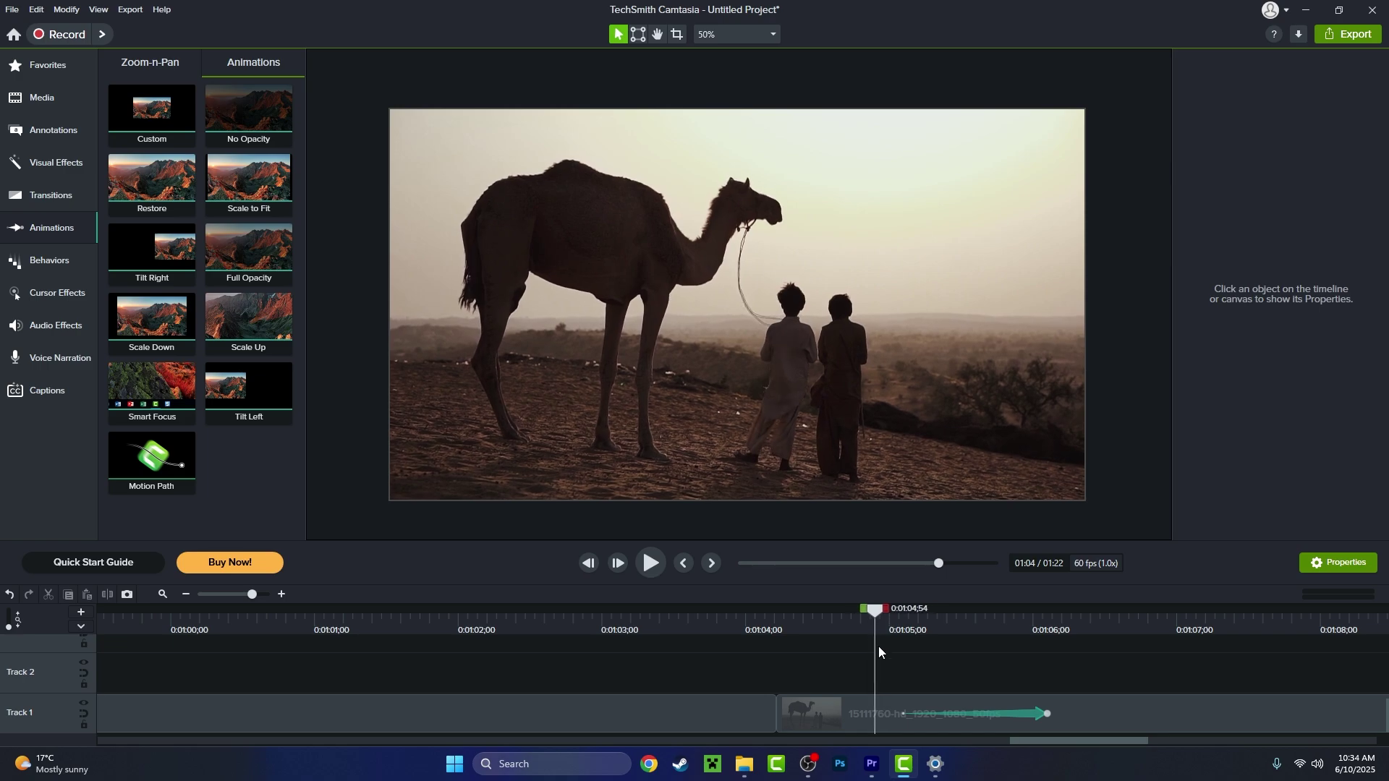
pyautogui.moveTo(875, 645); pyautogui.dragTo(856, 647)
pyautogui.moveTo(830, 343); pyautogui.dragTo(799, 654)
pyautogui.moveTo(924, 632); pyautogui.dragTo(1070, 641)
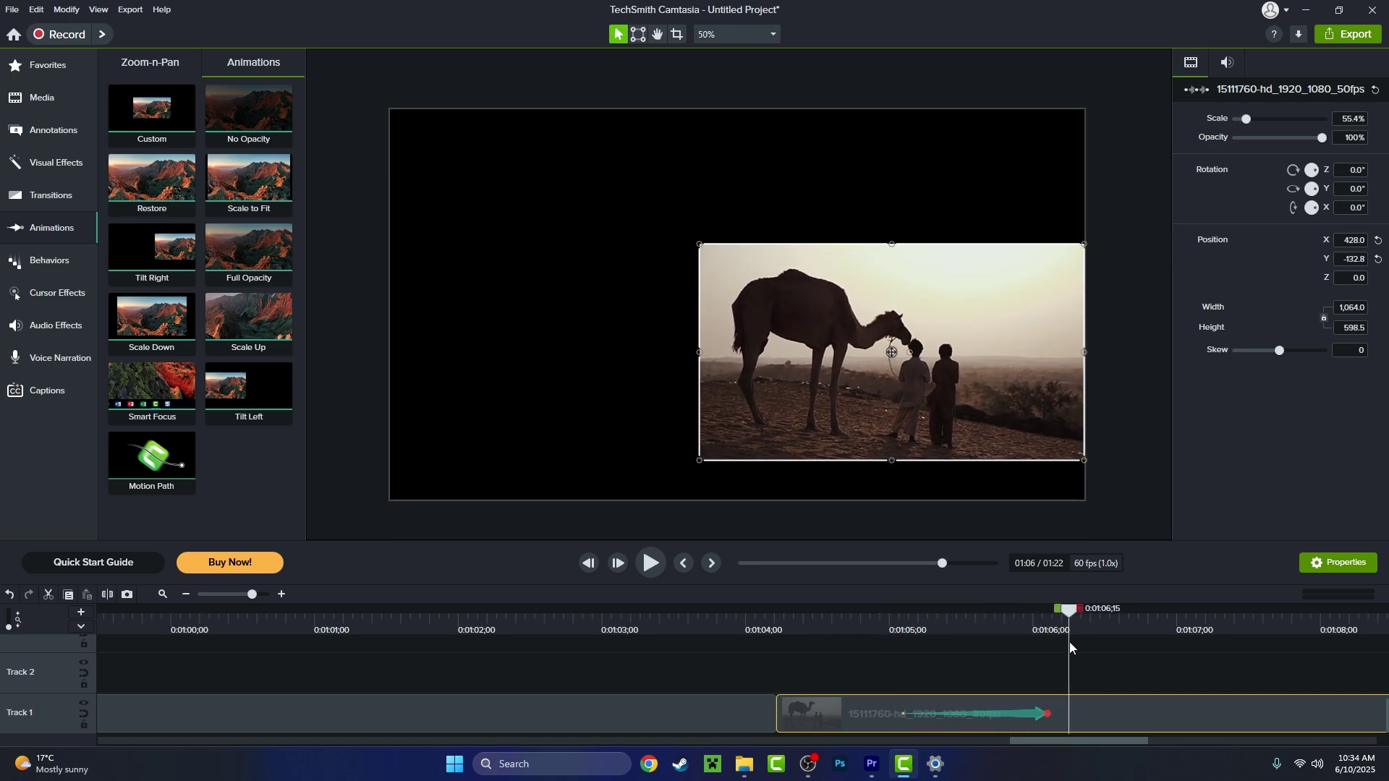
pyautogui.moveTo(901, 434); pyautogui.dragTo(684, 332)
pyautogui.moveTo(920, 635); pyautogui.dragTo(1035, 633)
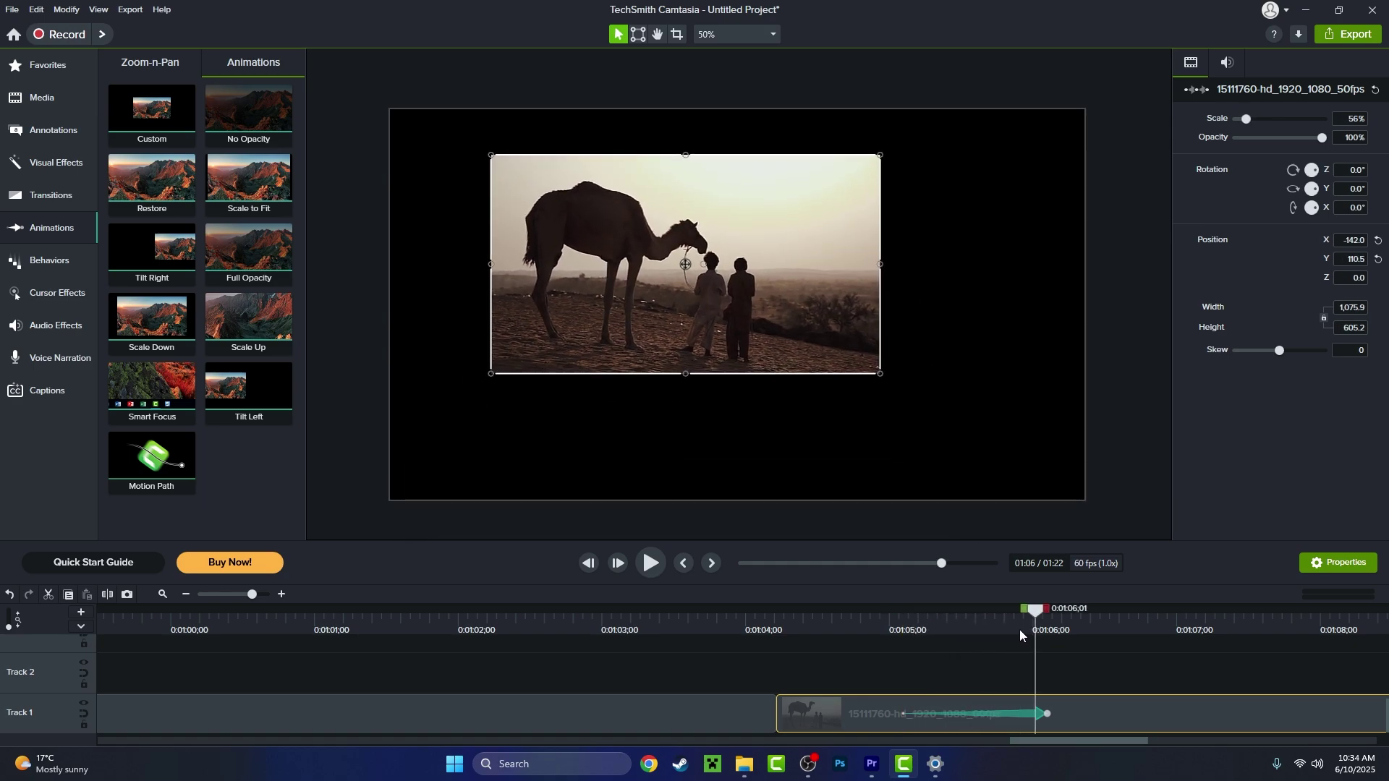
pyautogui.hotkey('ctrl', 'z')
pyautogui.hotkey('ctrl', 'z')
# Start the camel clip off the canvas at X -1,920 and move its animation to the clip's start with a 43-frame duration.
pyautogui.click(894, 629)
pyautogui.moveTo(893, 625)
pyautogui.mouseDown()
pyautogui.moveTo(861, 633)
pyautogui.moveTo(893, 631)
pyautogui.moveTo(882, 636)
pyautogui.mouseUp()
pyautogui.moveTo(826, 389); pyautogui.dragTo(615, 405)
pyautogui.click(856, 397)
pyautogui.moveTo(810, 393); pyautogui.dragTo(448, 396)
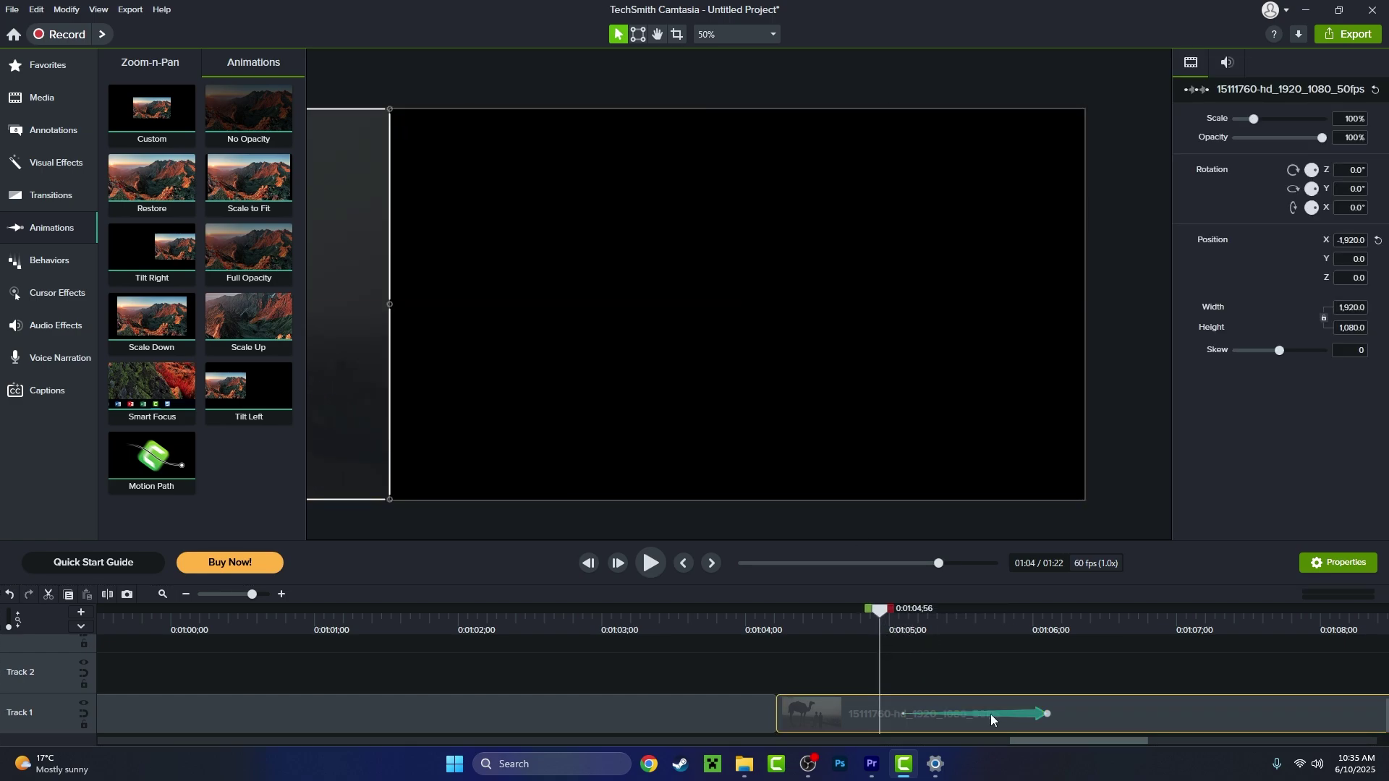
pyautogui.moveTo(991, 715); pyautogui.dragTo(893, 719)
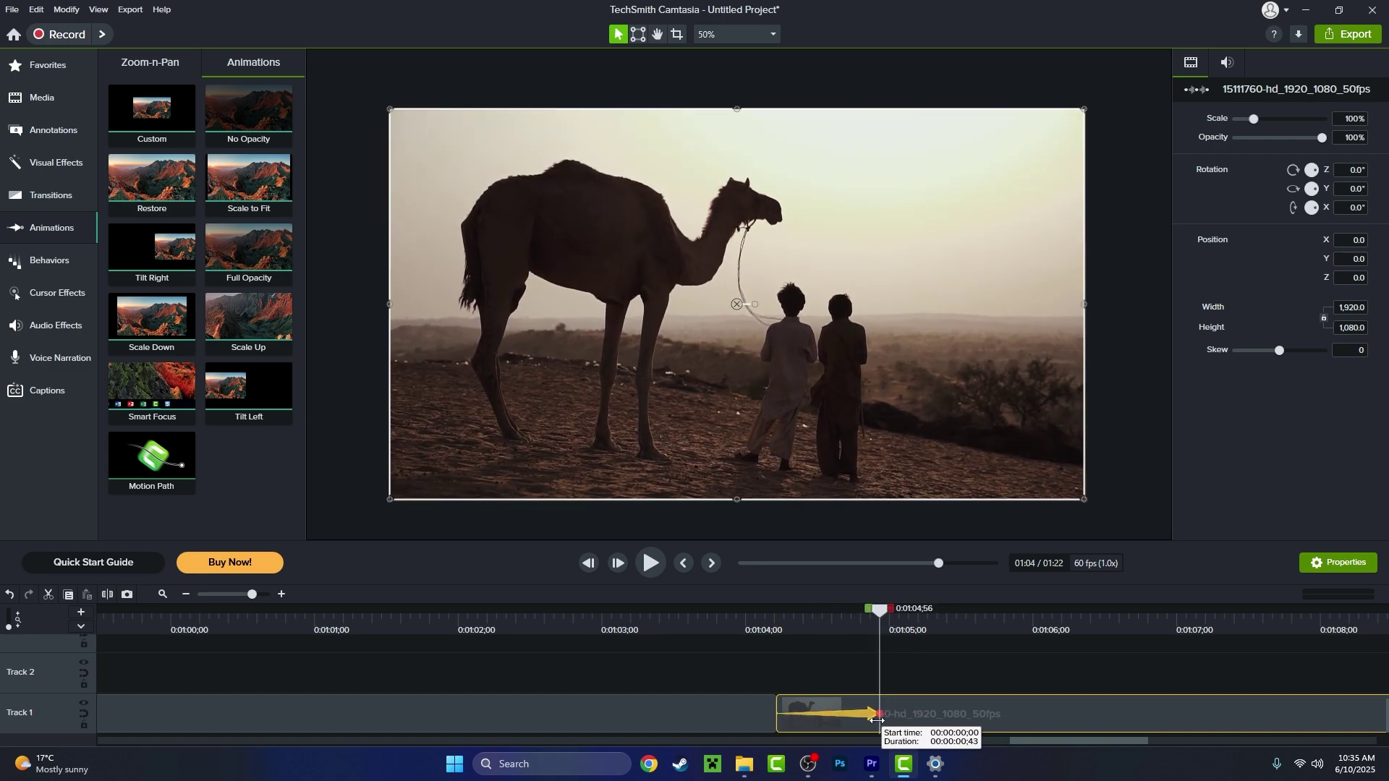
pyautogui.click(749, 626)
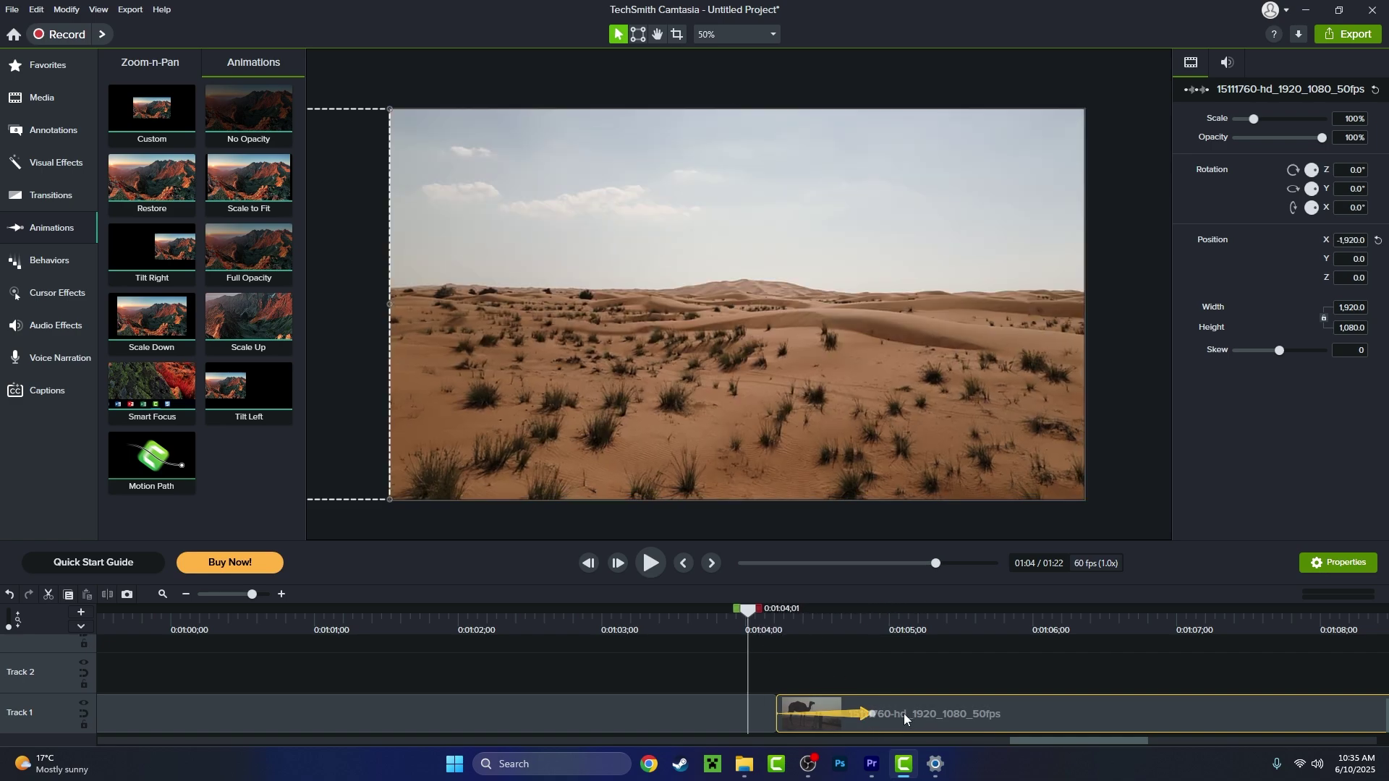
# Place the camel clip on Track 2 overlapping the end of the desert clip from about 0:01:03;34, and play back the slide-in.
pyautogui.moveTo(904, 714); pyautogui.dragTo(862, 685)
pyautogui.moveTo(729, 629); pyautogui.dragTo(781, 633)
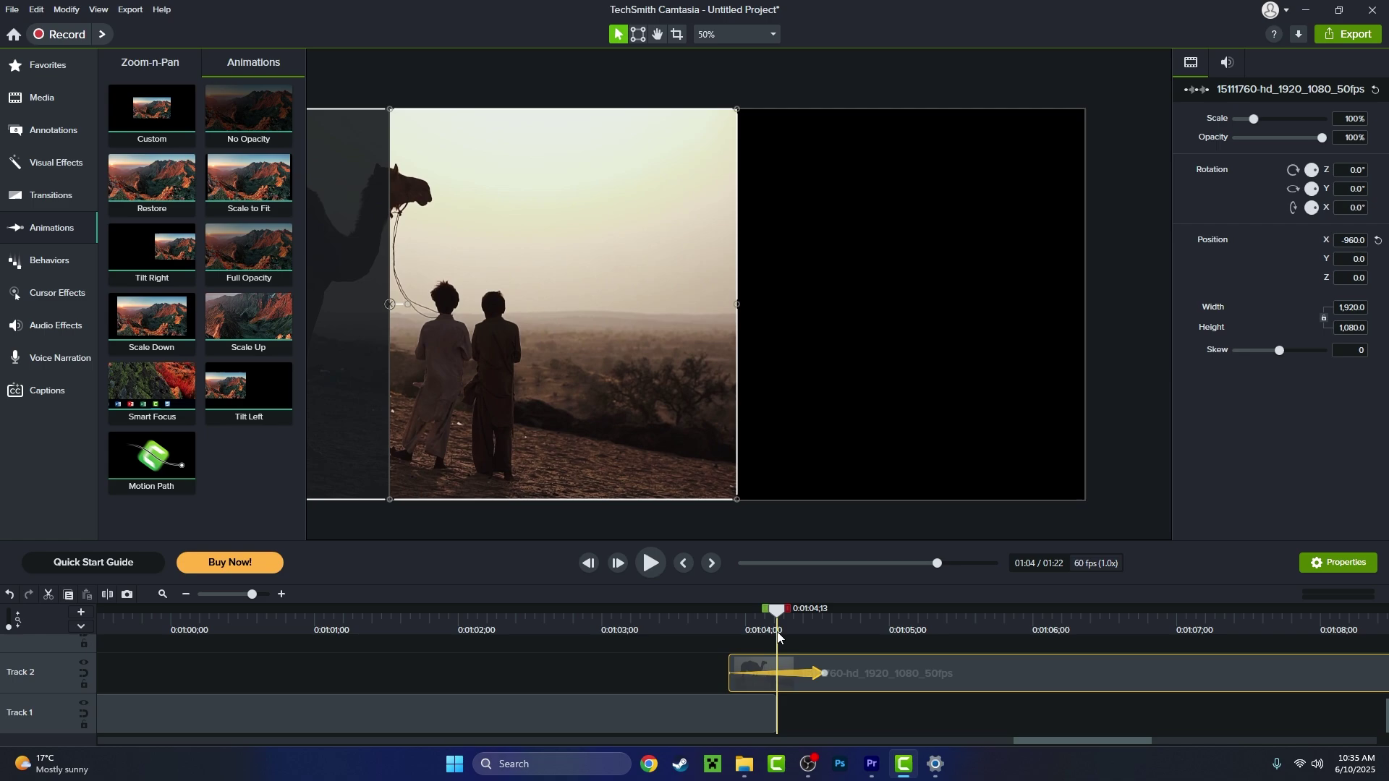
pyautogui.moveTo(857, 672); pyautogui.dragTo(811, 677)
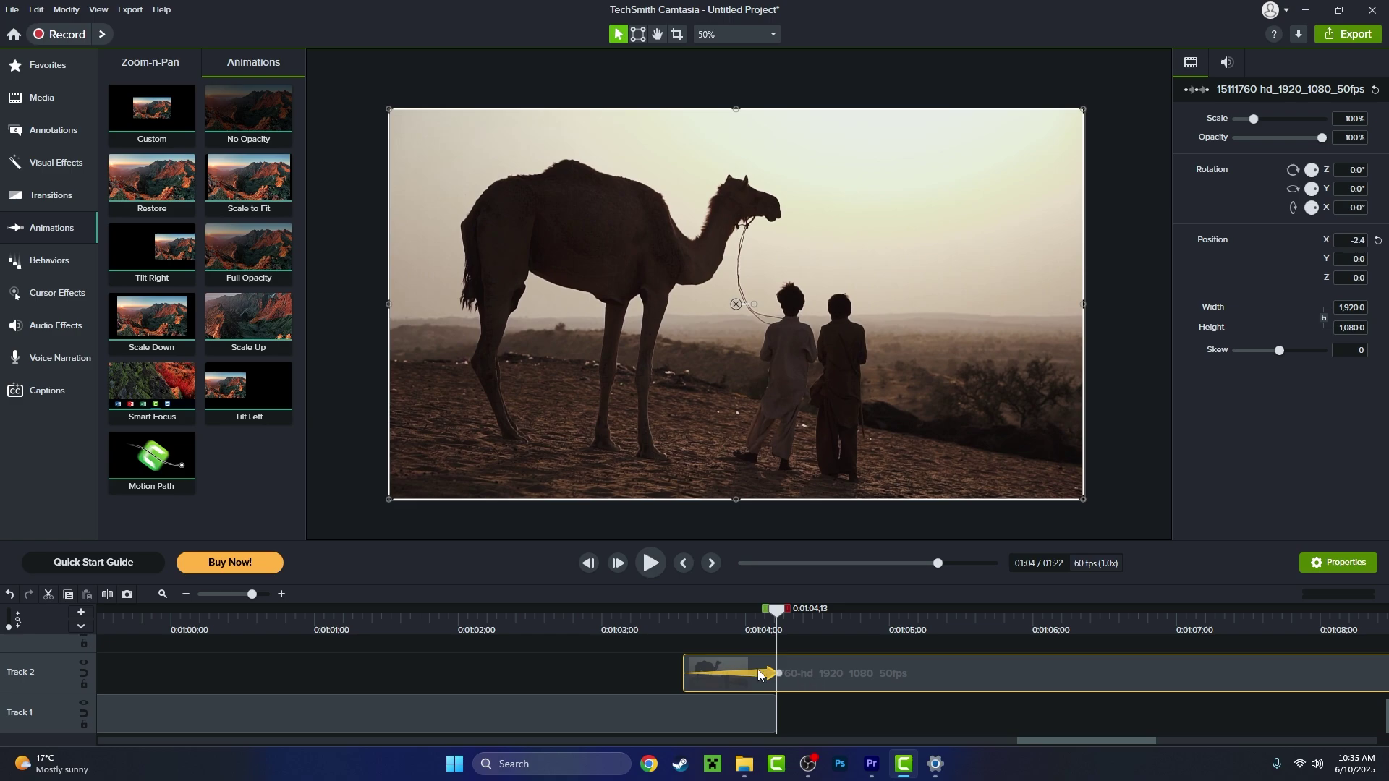
pyautogui.click(587, 627)
pyautogui.press('space')
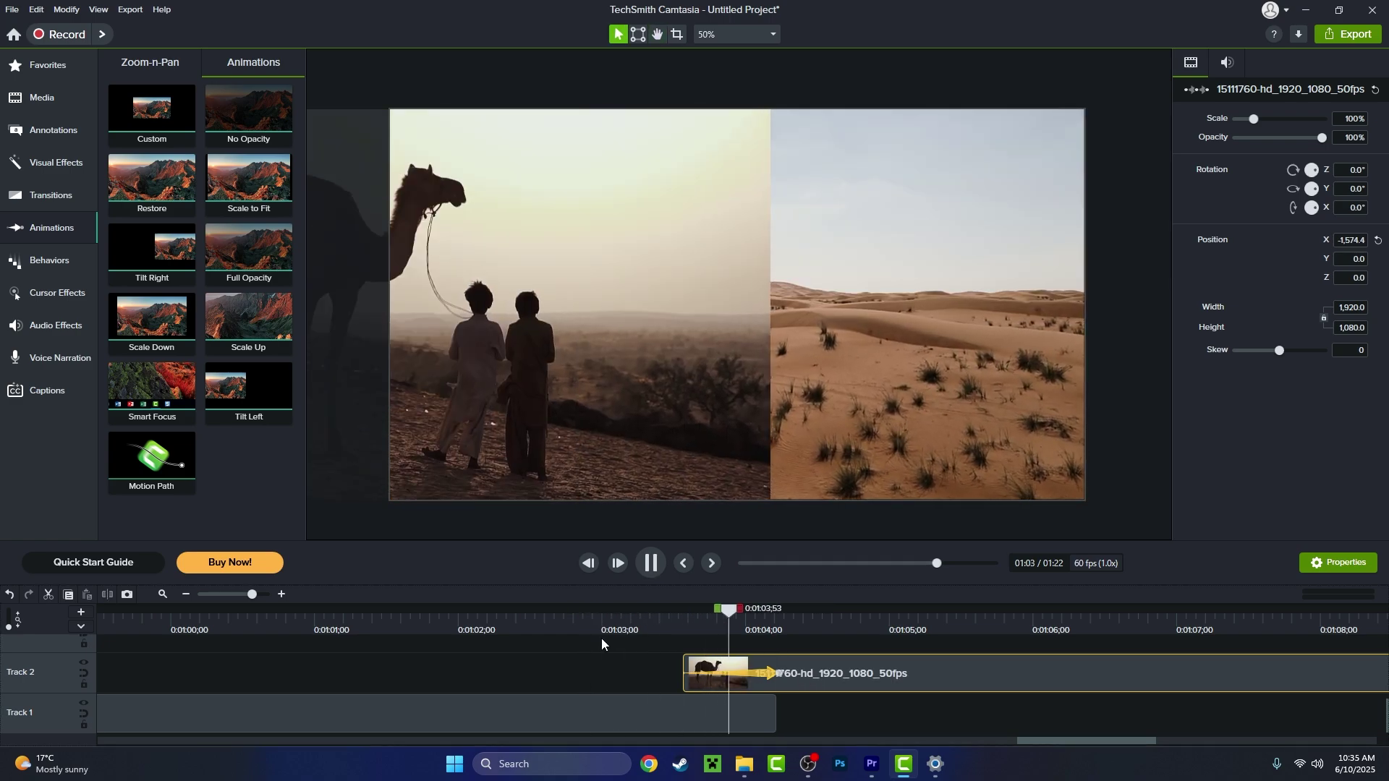
# Add the Video Tr Sound 7 effect to the timeline at the camel clip's start, 0:01:03;34.
pyautogui.click(690, 628)
pyautogui.click(684, 628)
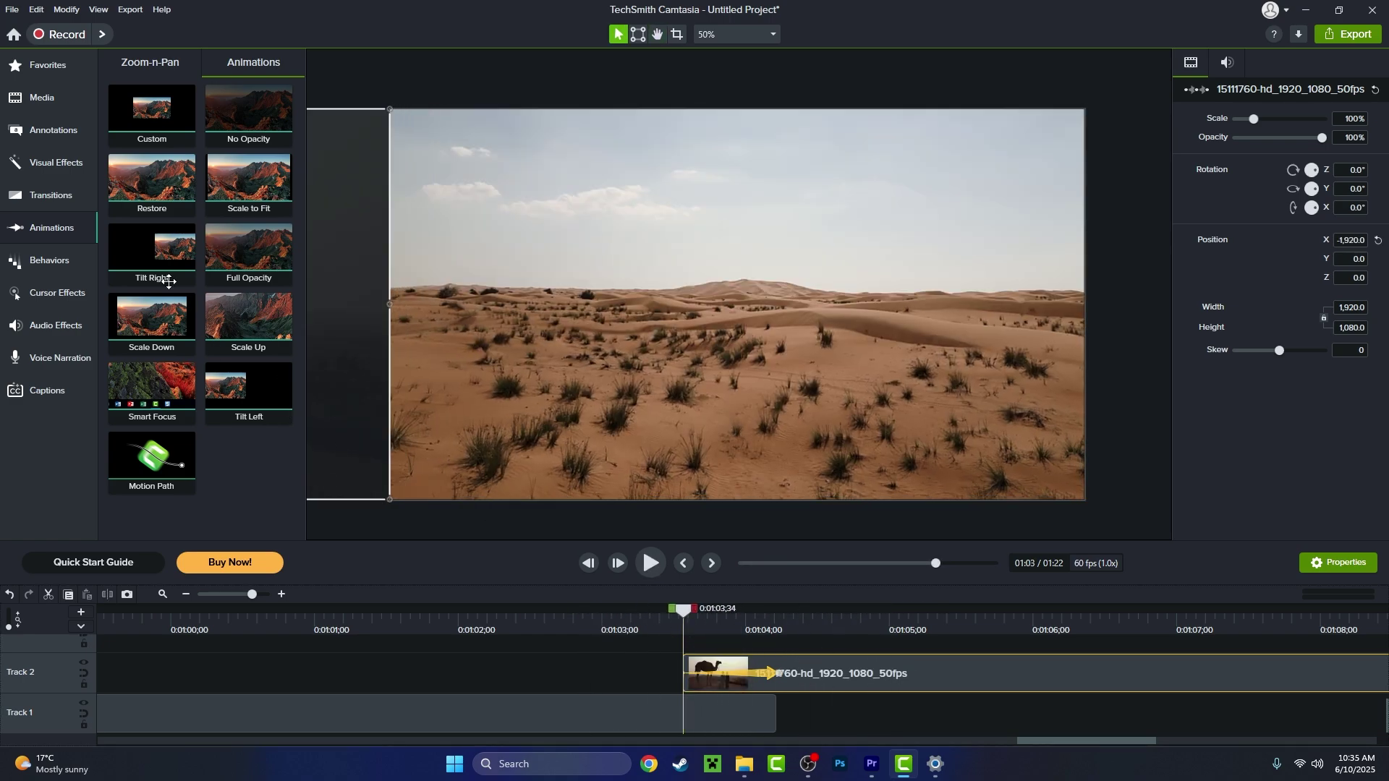
pyautogui.click(42, 98)
pyautogui.rightClick(159, 366)
pyautogui.click(195, 375)
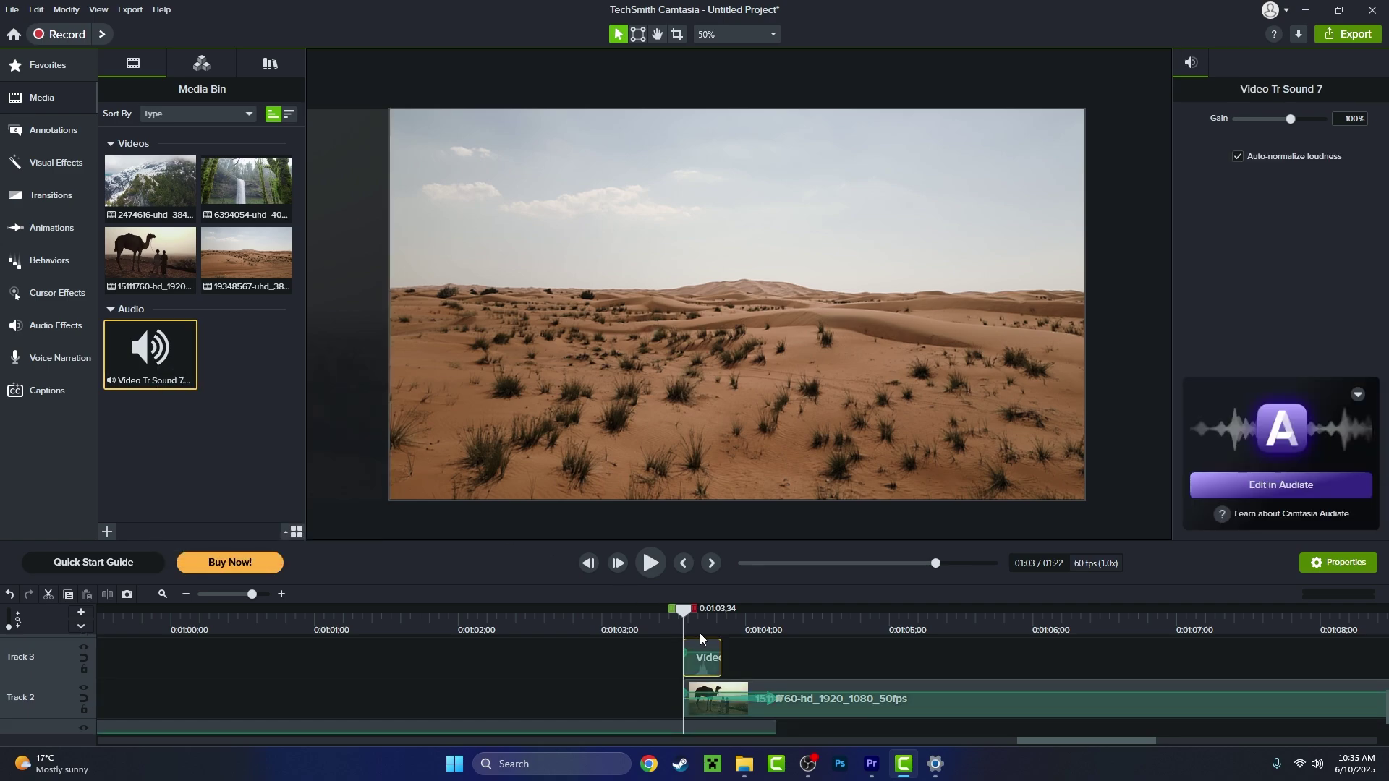
# Add Clip Speed to the Video Tr Sound 7 effect, set it to about 0.70x, and play back the slide-in.
pyautogui.rightClick(702, 676)
pyautogui.click(758, 579)
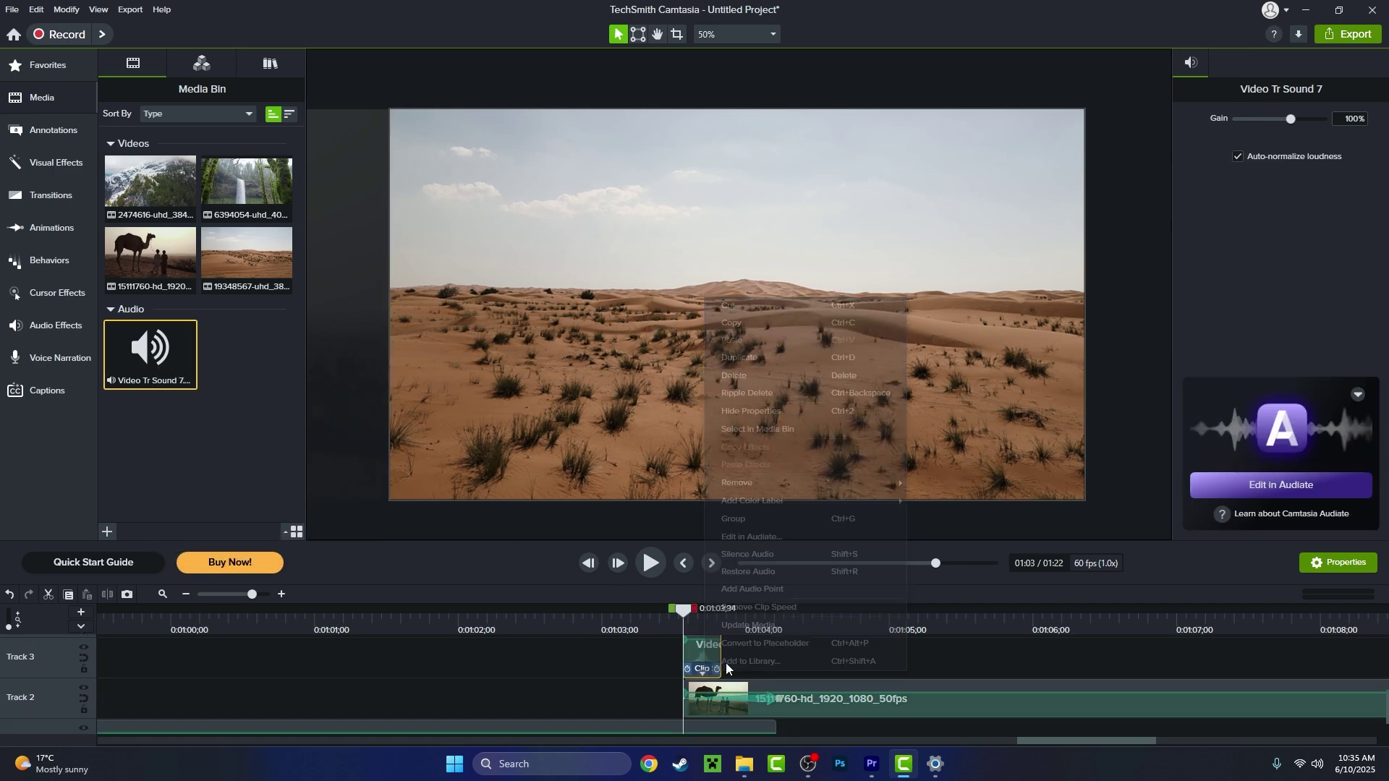
pyautogui.moveTo(719, 666); pyautogui.dragTo(751, 666)
pyautogui.press('space')
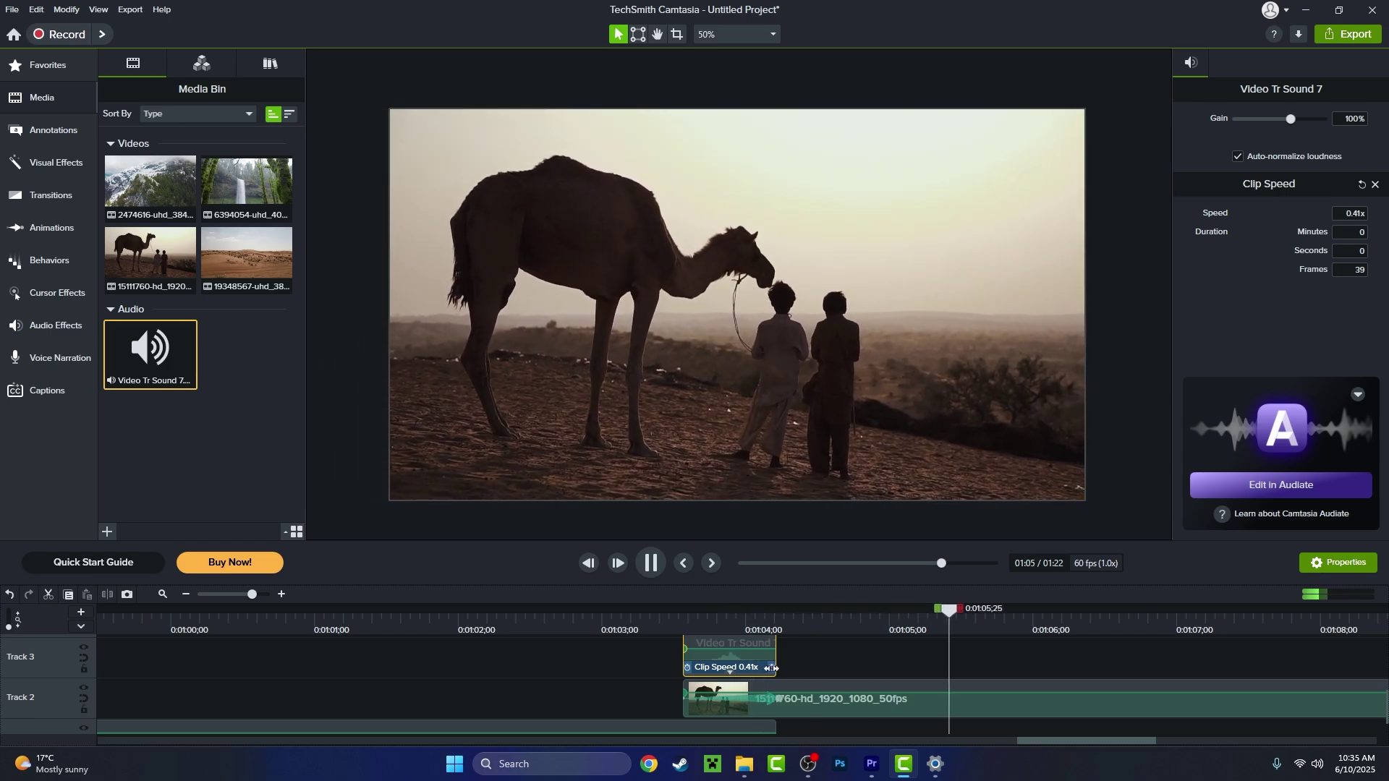
pyautogui.moveTo(772, 667); pyautogui.dragTo(740, 671)
pyautogui.click(632, 619)
pyautogui.press('space')
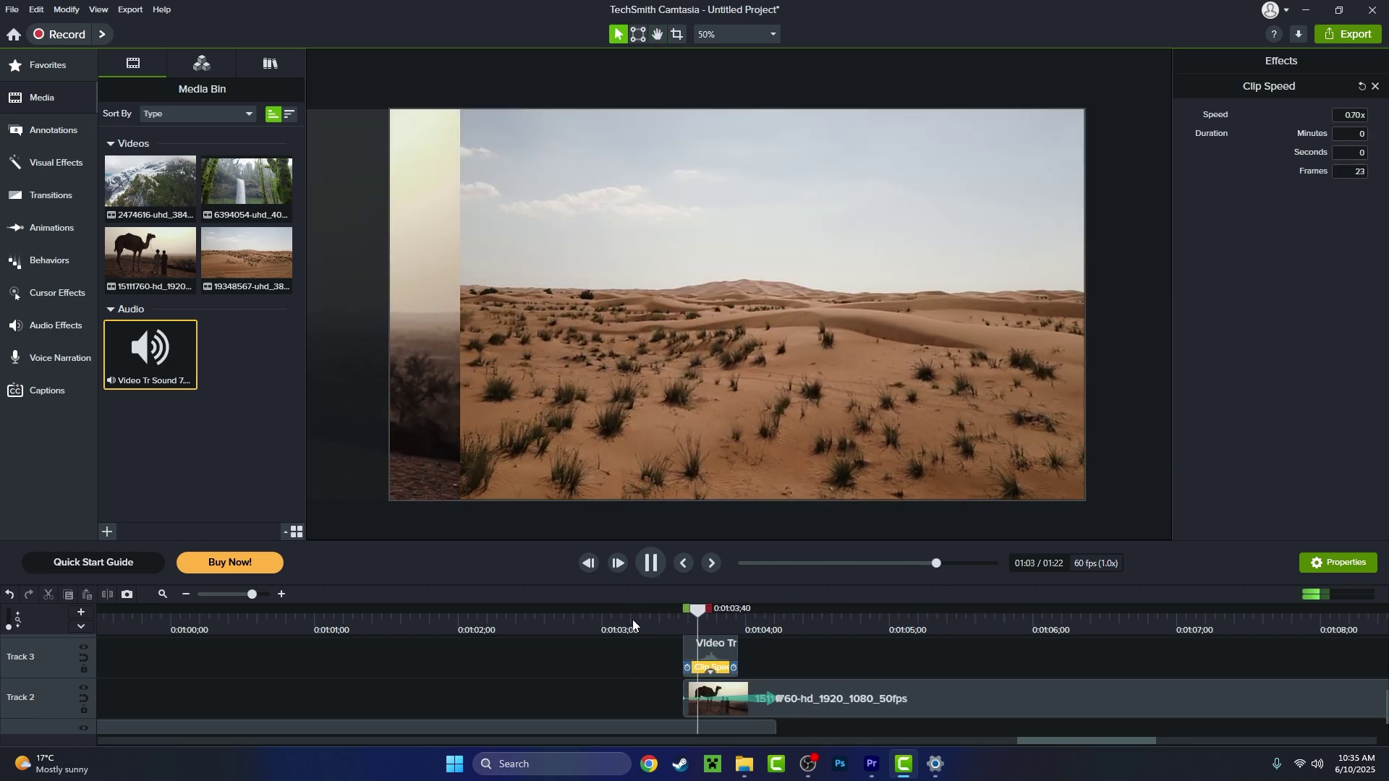
# Stop the playback and recentre the camel clip on the canvas at X 0, Y 0.
pyautogui.click(632, 674)
pyautogui.scroll(-3, 634, 678)
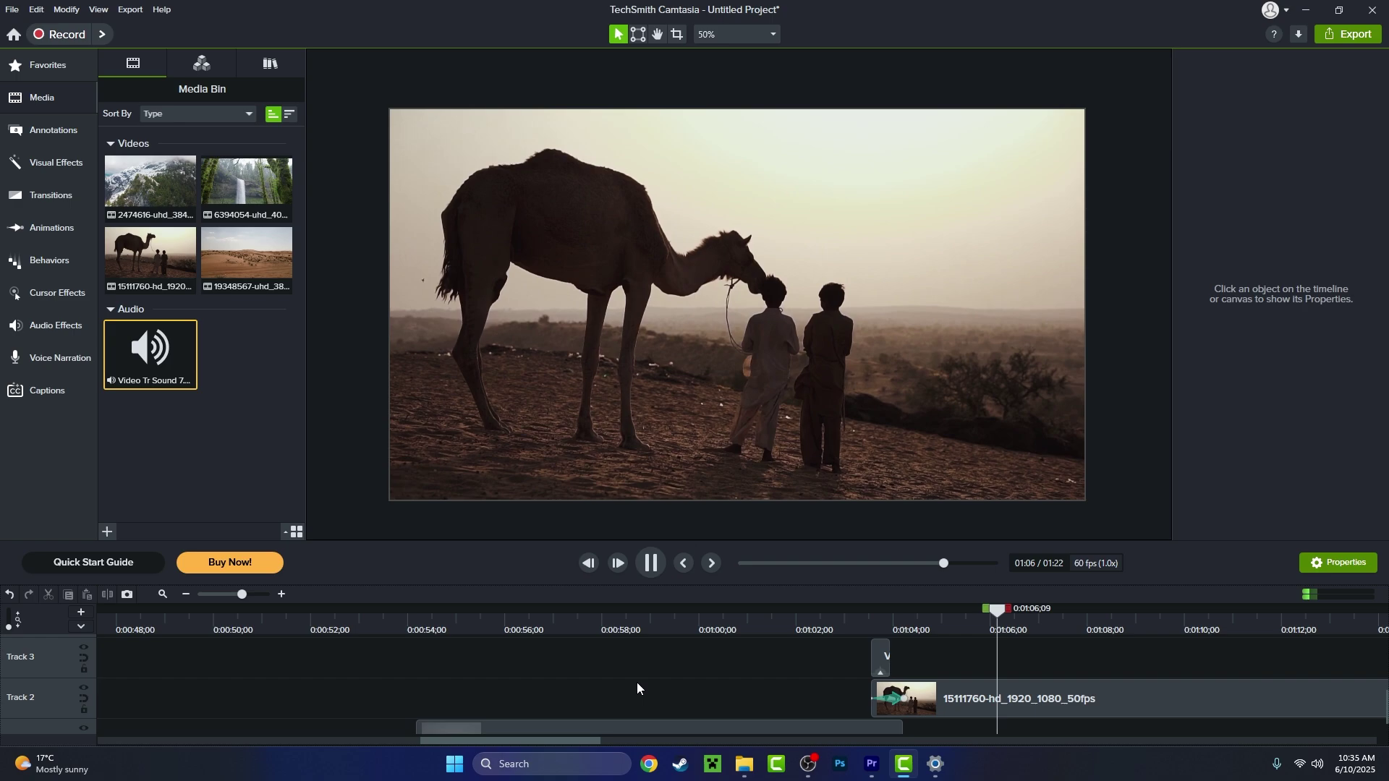
pyautogui.scroll(-1, 638, 684)
pyautogui.press('space')
pyautogui.moveTo(1042, 741); pyautogui.dragTo(1177, 747)
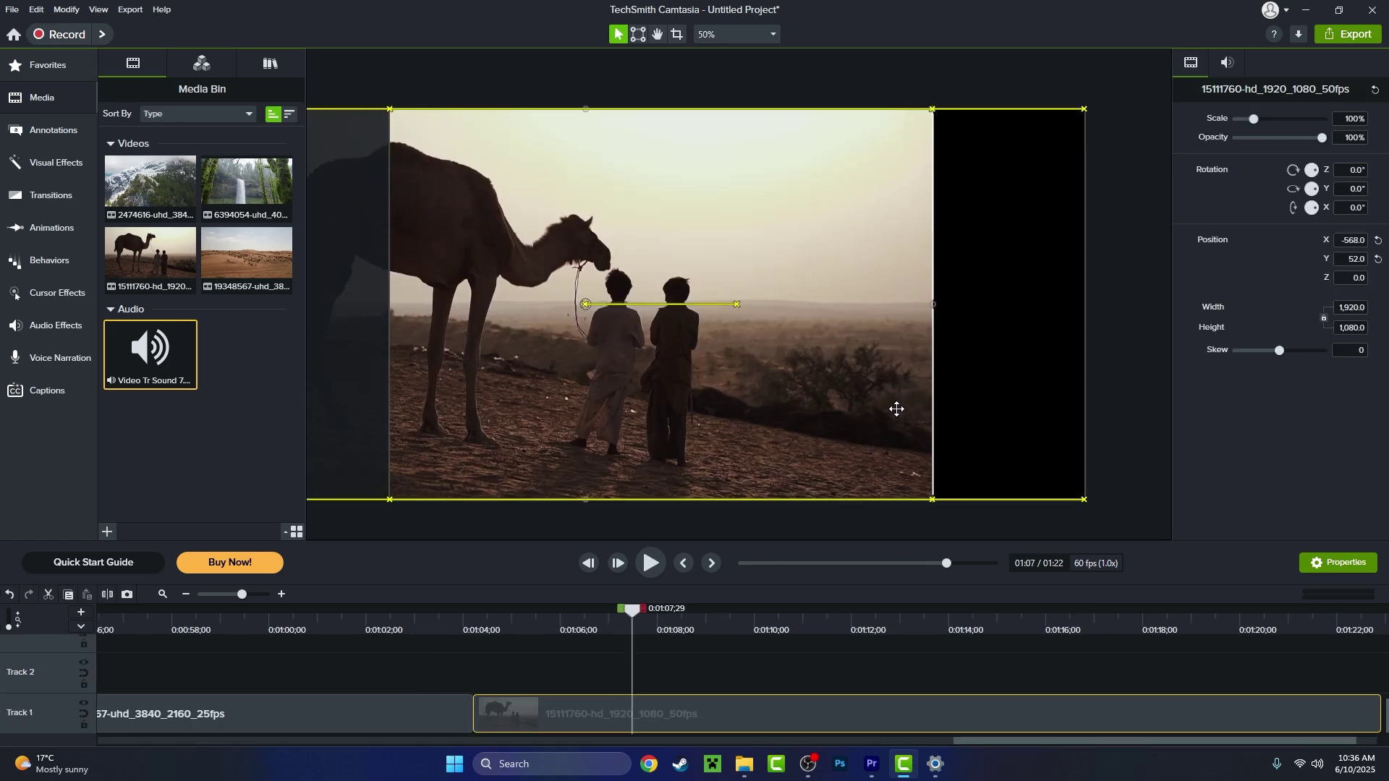
pyautogui.moveTo(897, 410); pyautogui.dragTo(1031, 427)
# Find the Glitch transition, apply it between the desert and camel clips, and play it back from about 0:01:03;43.
pyautogui.click(55, 194)
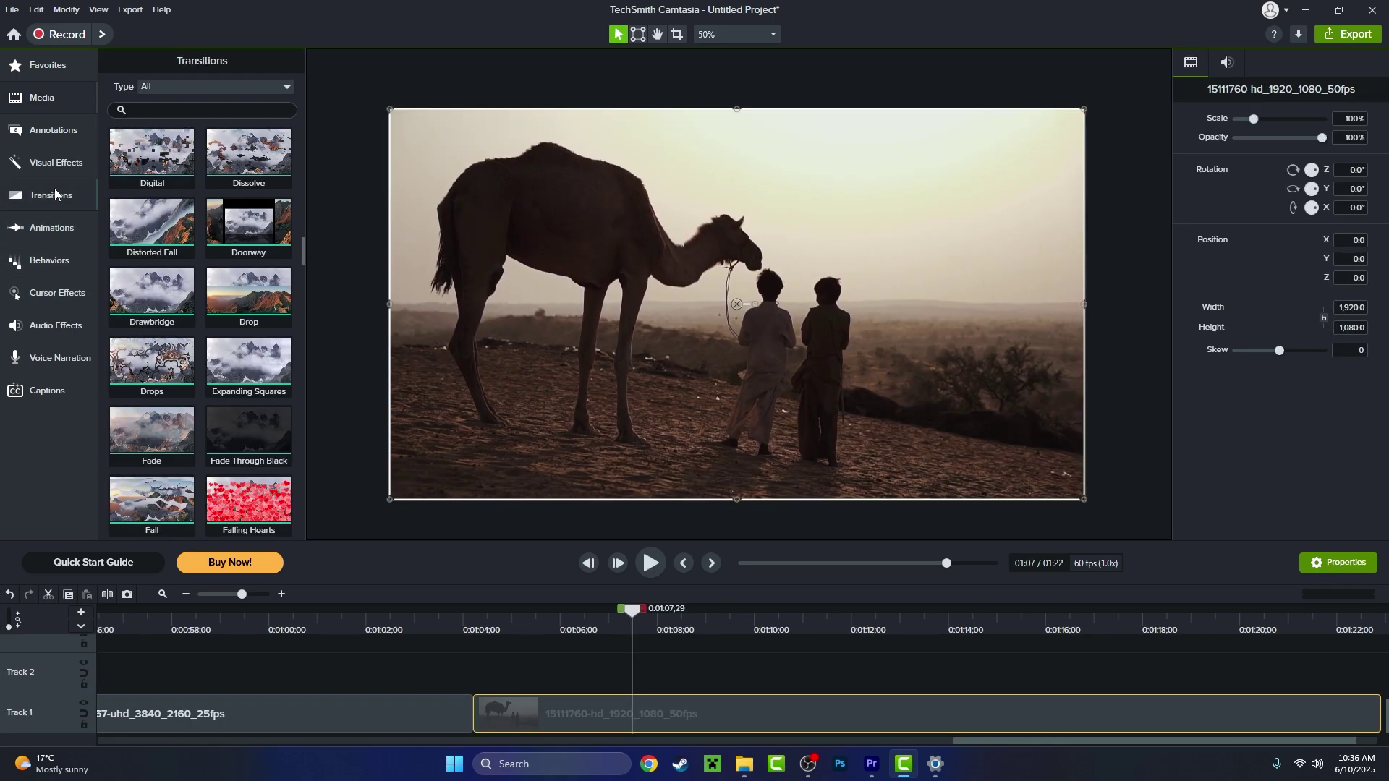
pyautogui.write('gli')
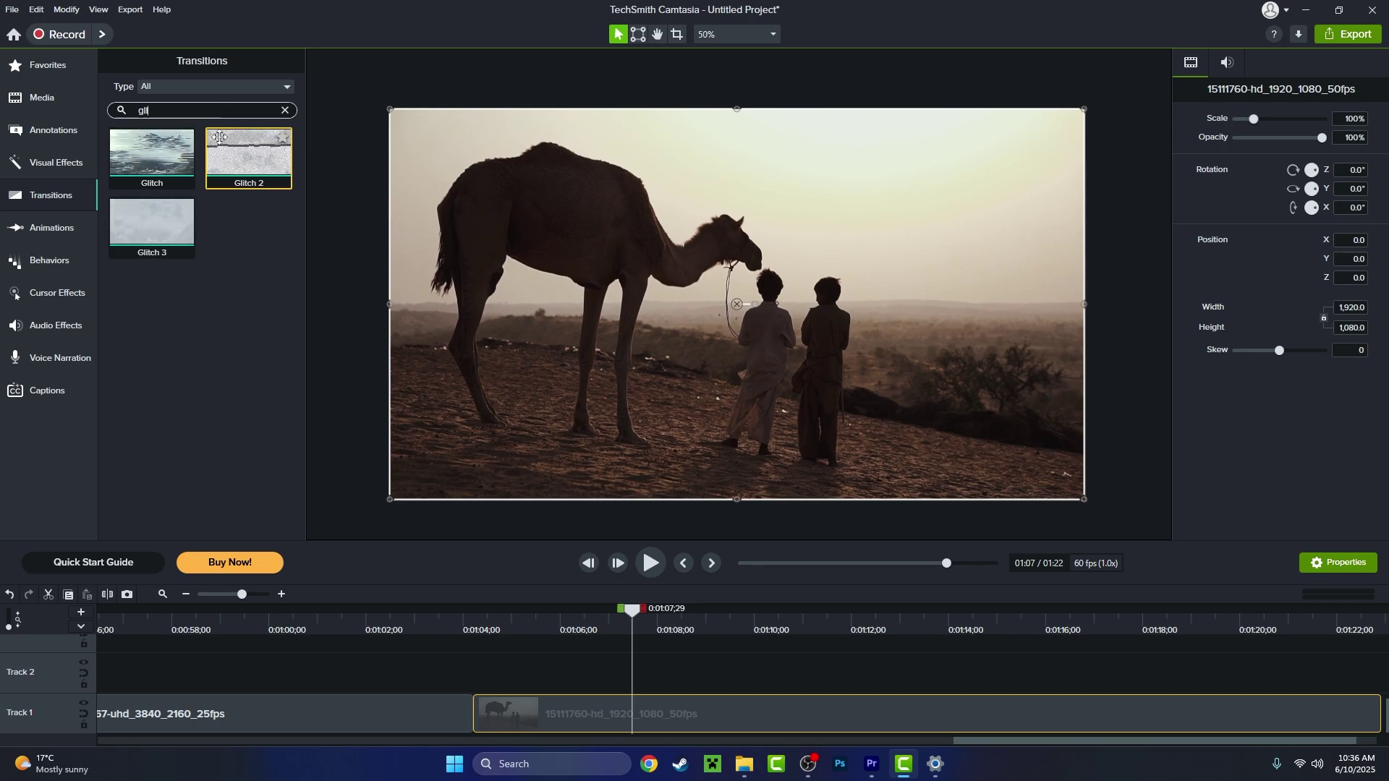
pyautogui.moveTo(152, 156); pyautogui.dragTo(477, 727)
pyautogui.click(454, 631)
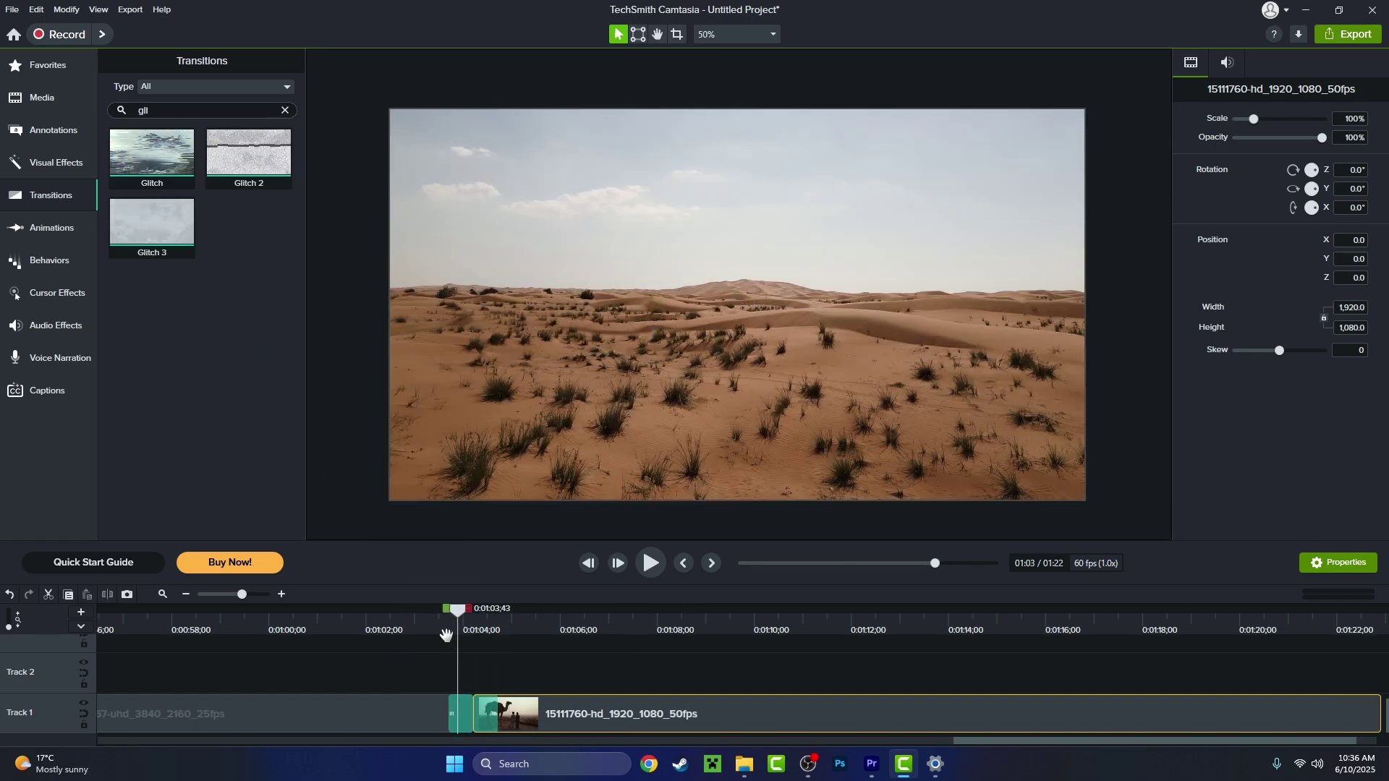
pyautogui.press('space')
# Shorten the Glitch transition to about 26 frames and play it back.
pyautogui.scroll(2, 457, 665)
pyautogui.click(403, 706)
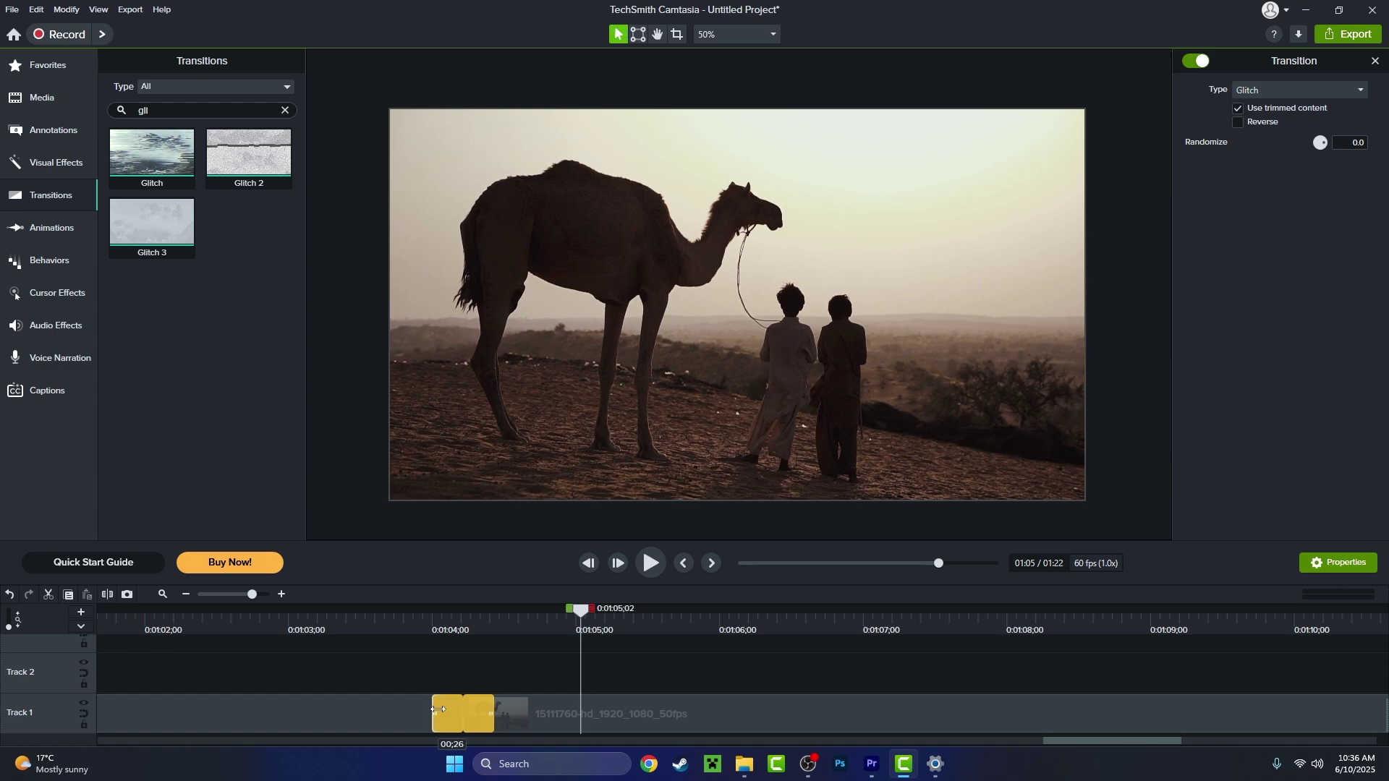
pyautogui.click(439, 631)
pyautogui.press('space')
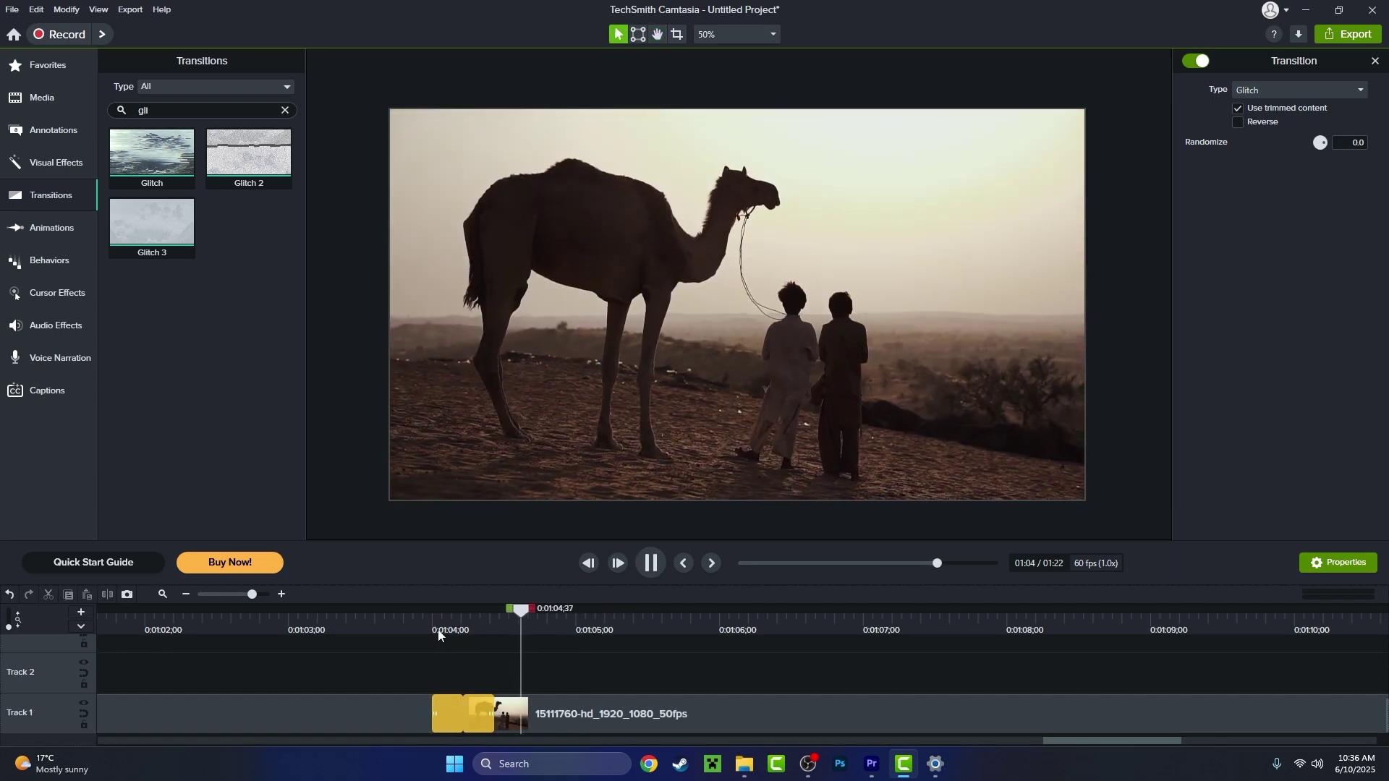
# Import Video Tr Sound 8 Glitch from the sound effects folder in File Explorer and add it to the timeline at 0:01:04;00.
pyautogui.click(438, 636)
pyautogui.click(45, 110)
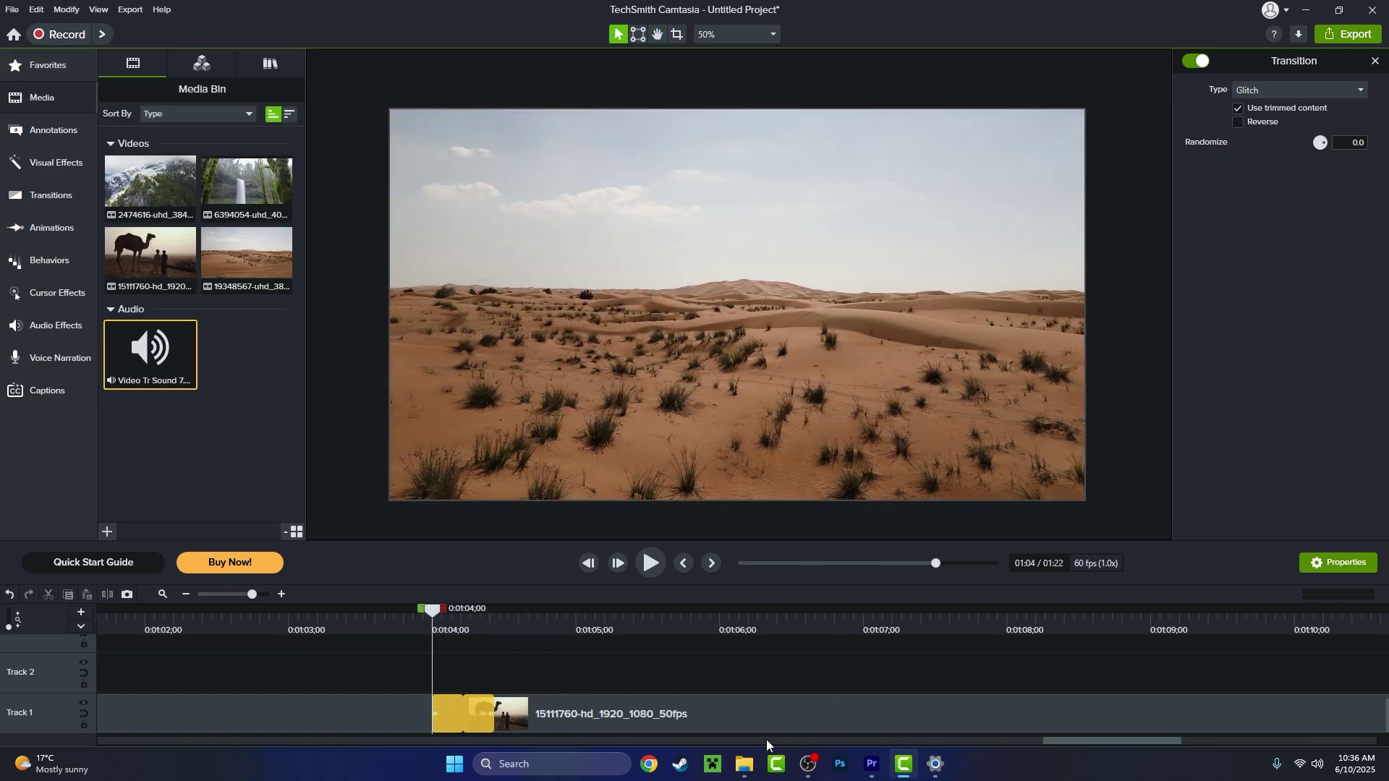
pyautogui.click(744, 764)
pyautogui.click(868, 488)
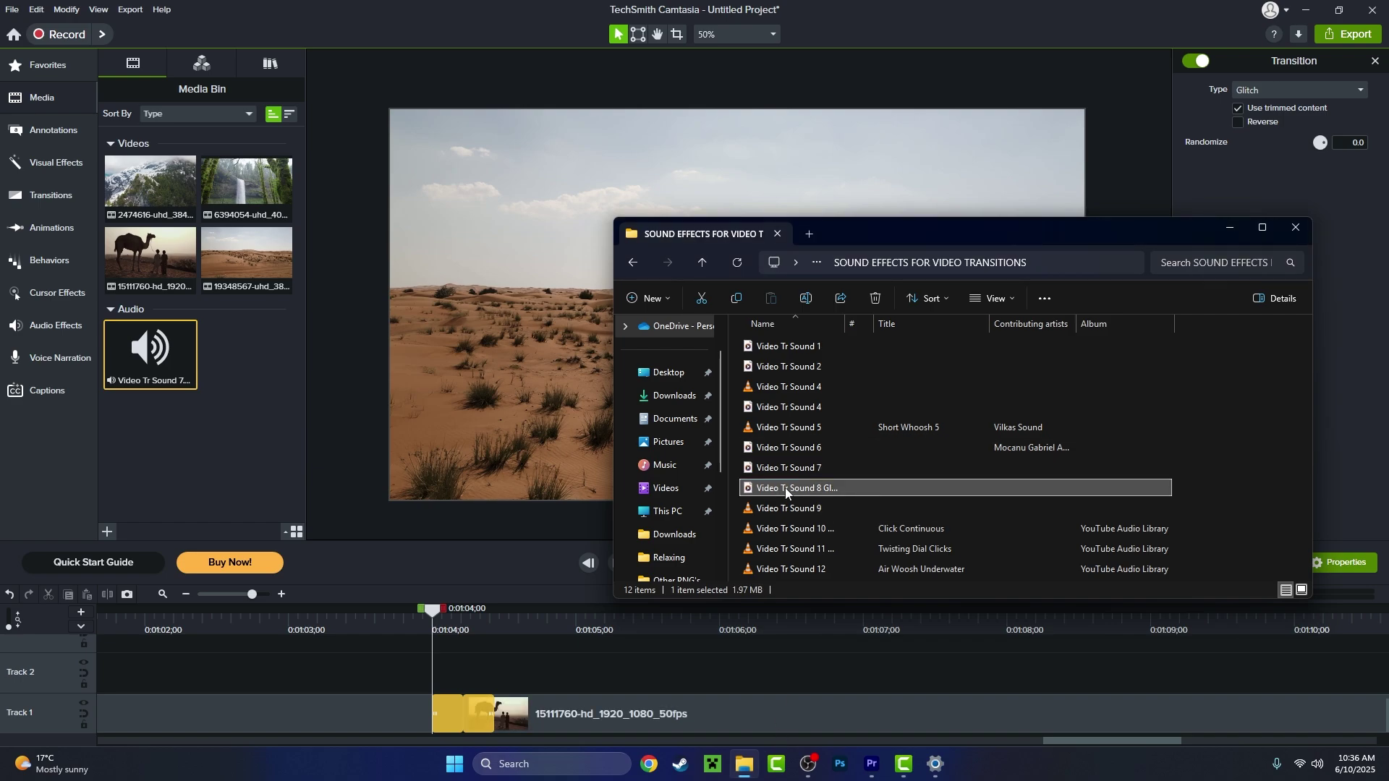
pyautogui.click(224, 369)
pyautogui.rightClick(235, 374)
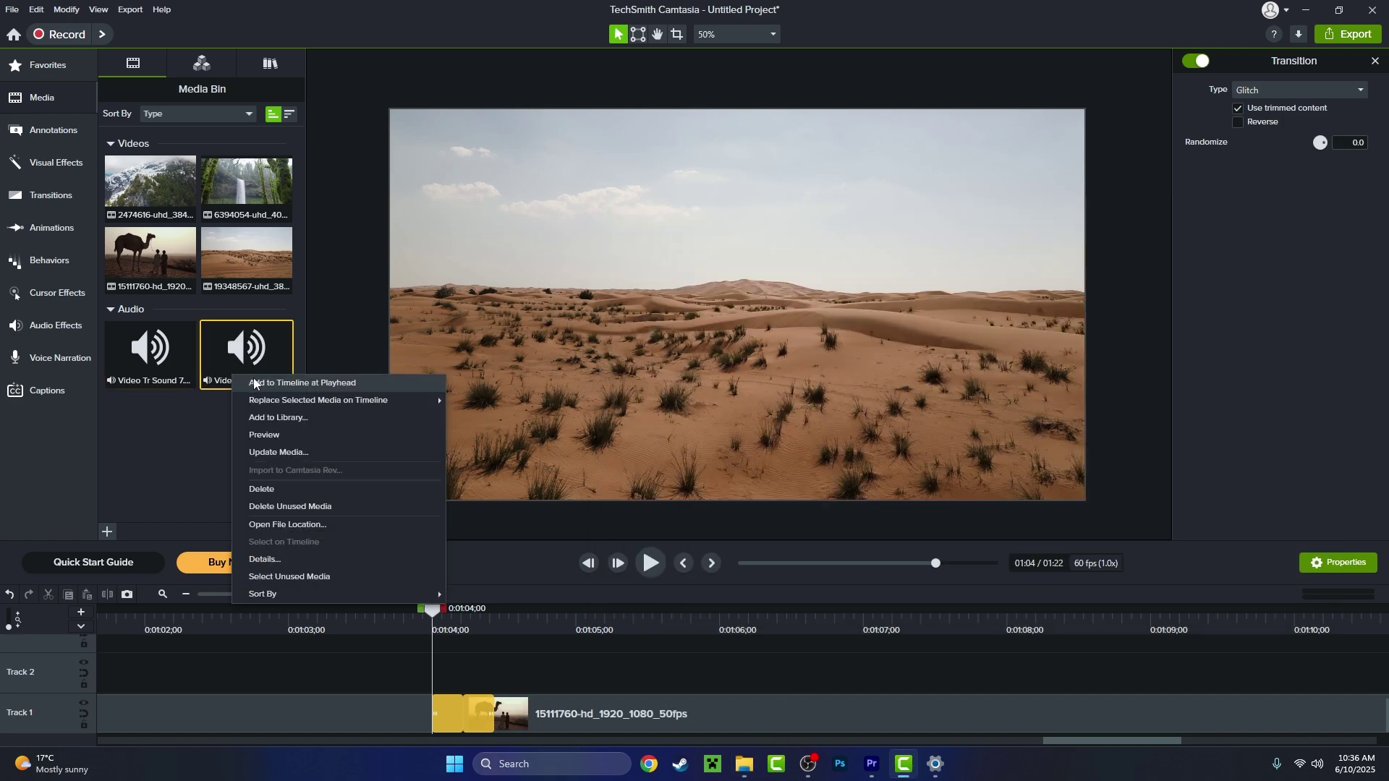
pyautogui.click(304, 383)
# Add Clip Speed to the glitch sound, set it to about 2.00x, and move the sound to start before the Glitch transition.
pyautogui.rightClick(637, 676)
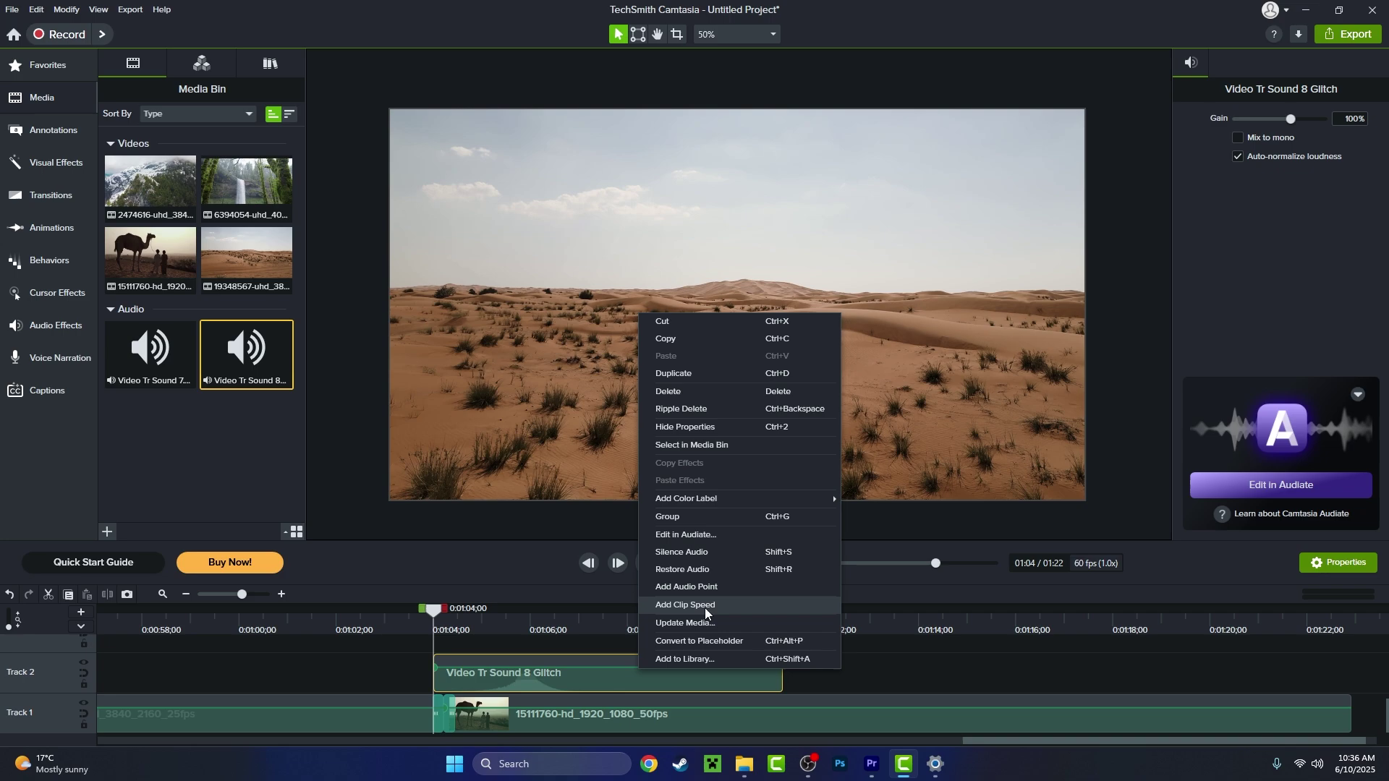
pyautogui.click(705, 606)
pyautogui.moveTo(778, 680); pyautogui.dragTo(687, 689)
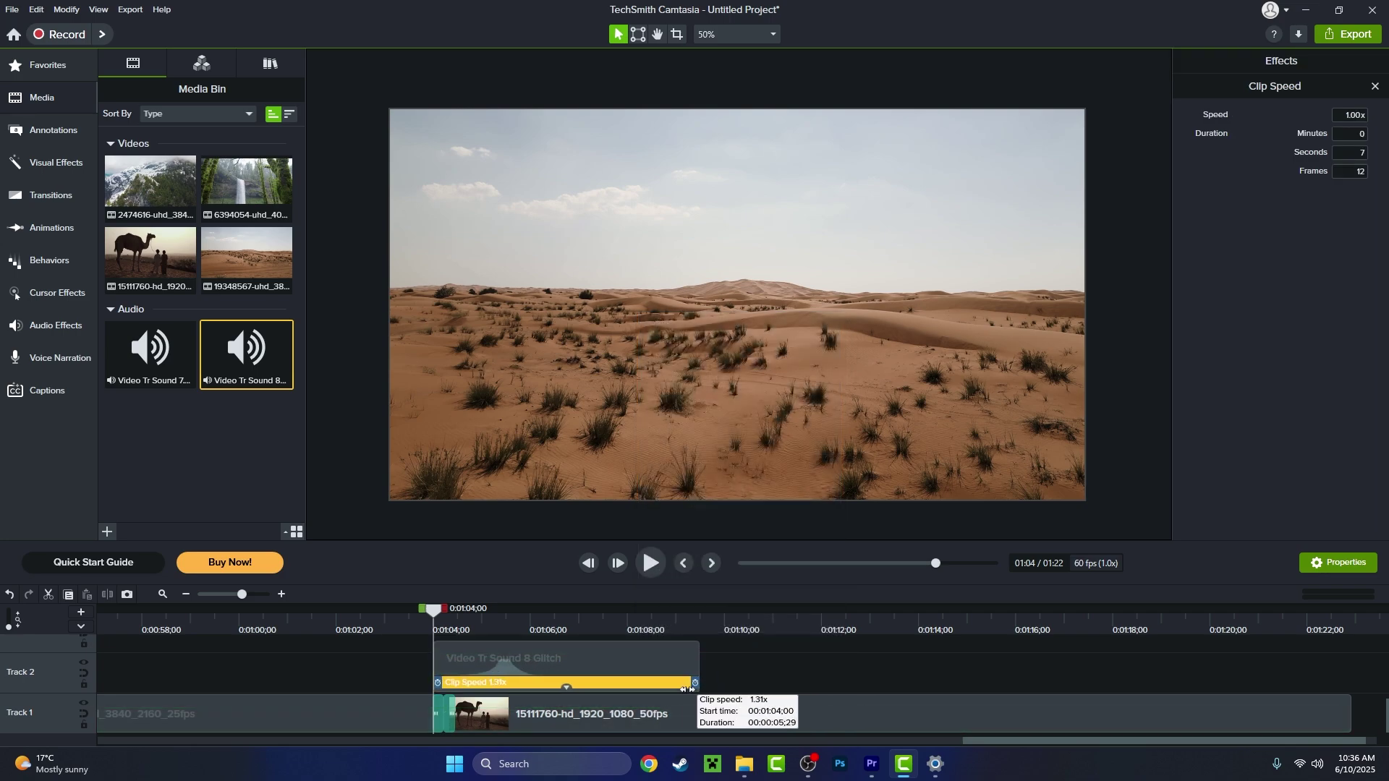
pyautogui.scroll(4, 400, 672)
pyautogui.moveTo(606, 663); pyautogui.dragTo(479, 681)
pyautogui.moveTo(954, 683); pyautogui.dragTo(789, 686)
pyautogui.moveTo(709, 670); pyautogui.dragTo(750, 671)
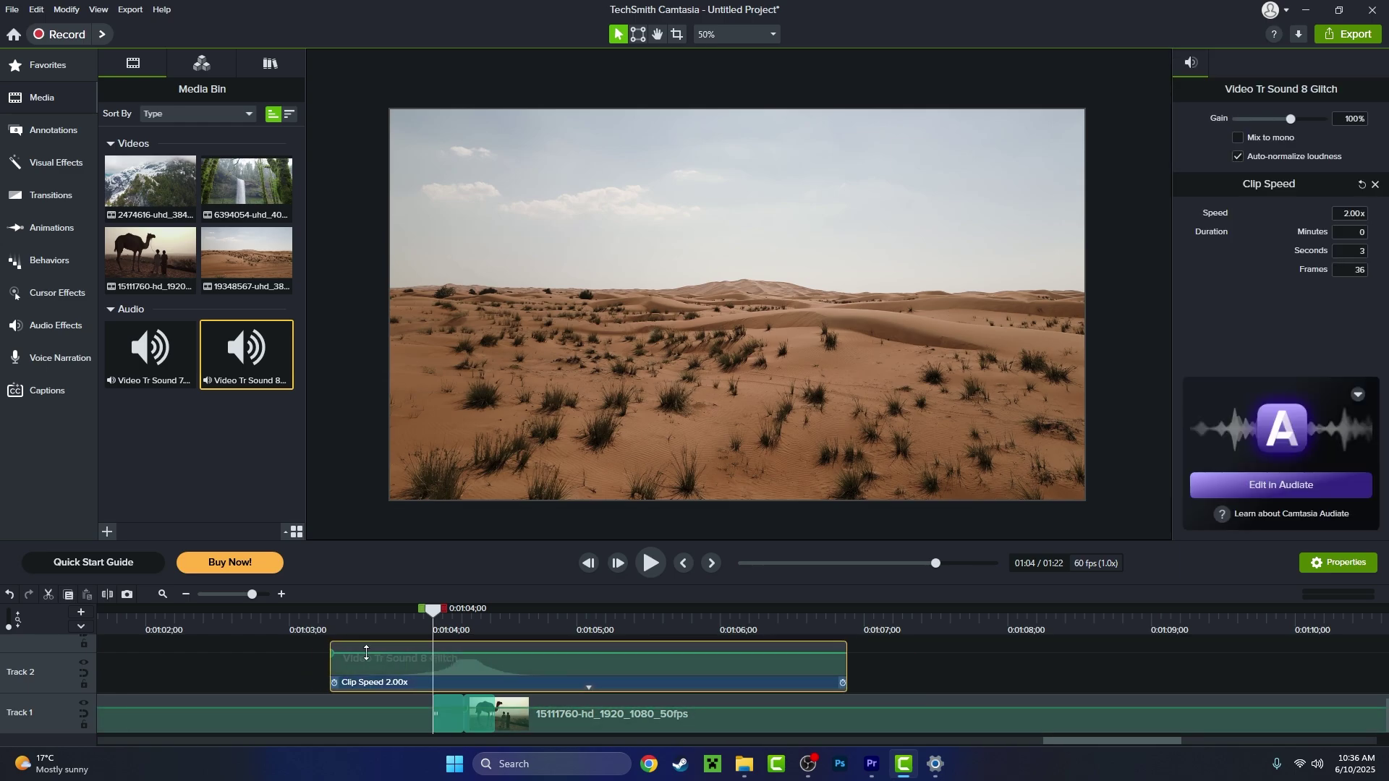
# Play back the Glitch transition with its sound from about 0:01:02;42.
pyautogui.click(310, 632)
pyautogui.click(245, 632)
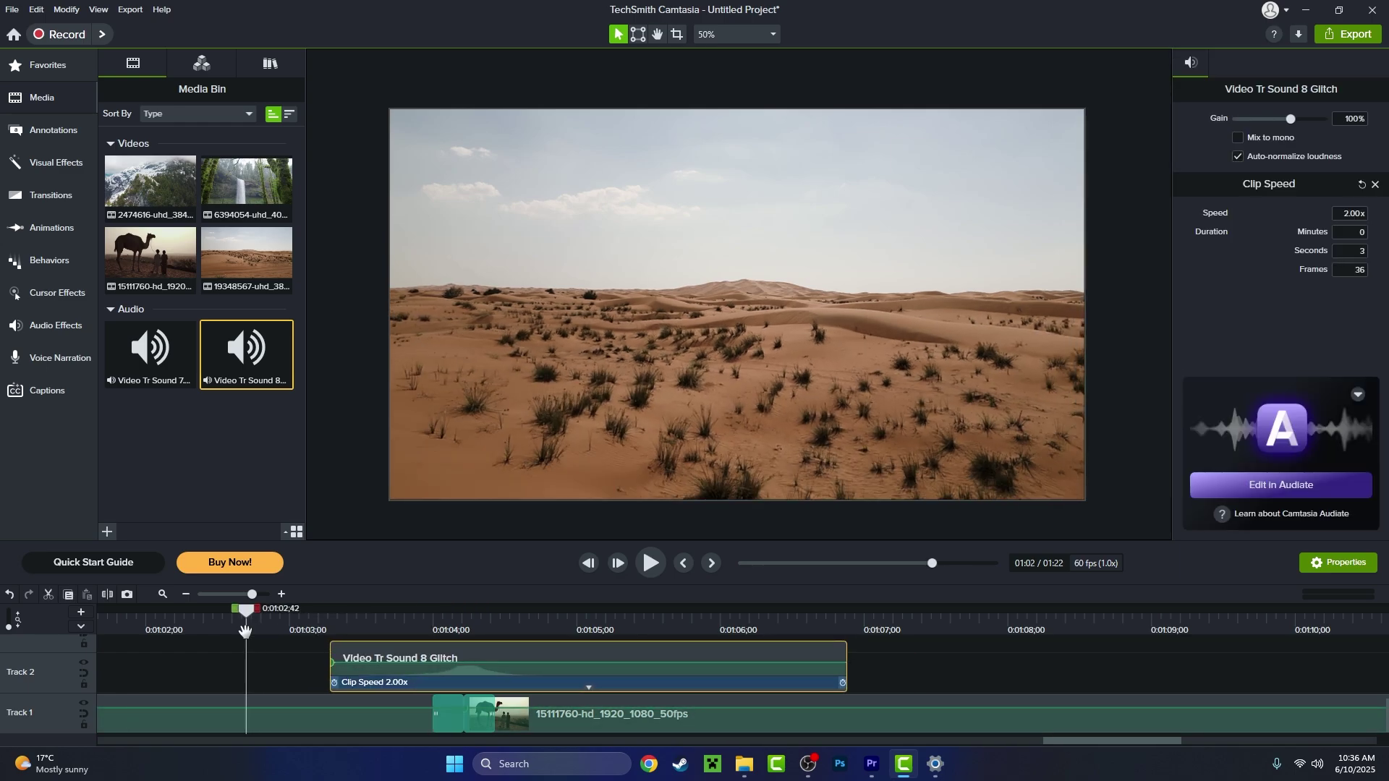
pyautogui.press('space')
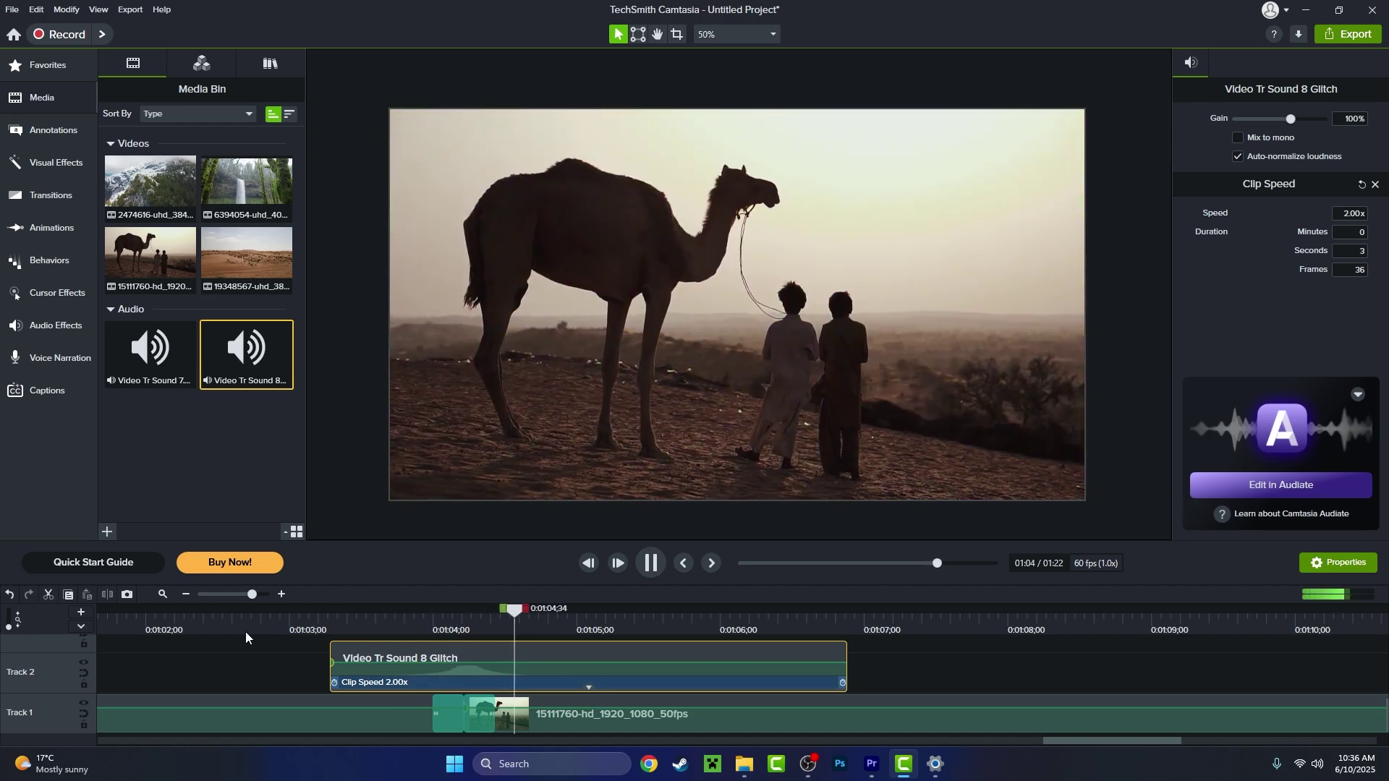
pyautogui.click(245, 632)
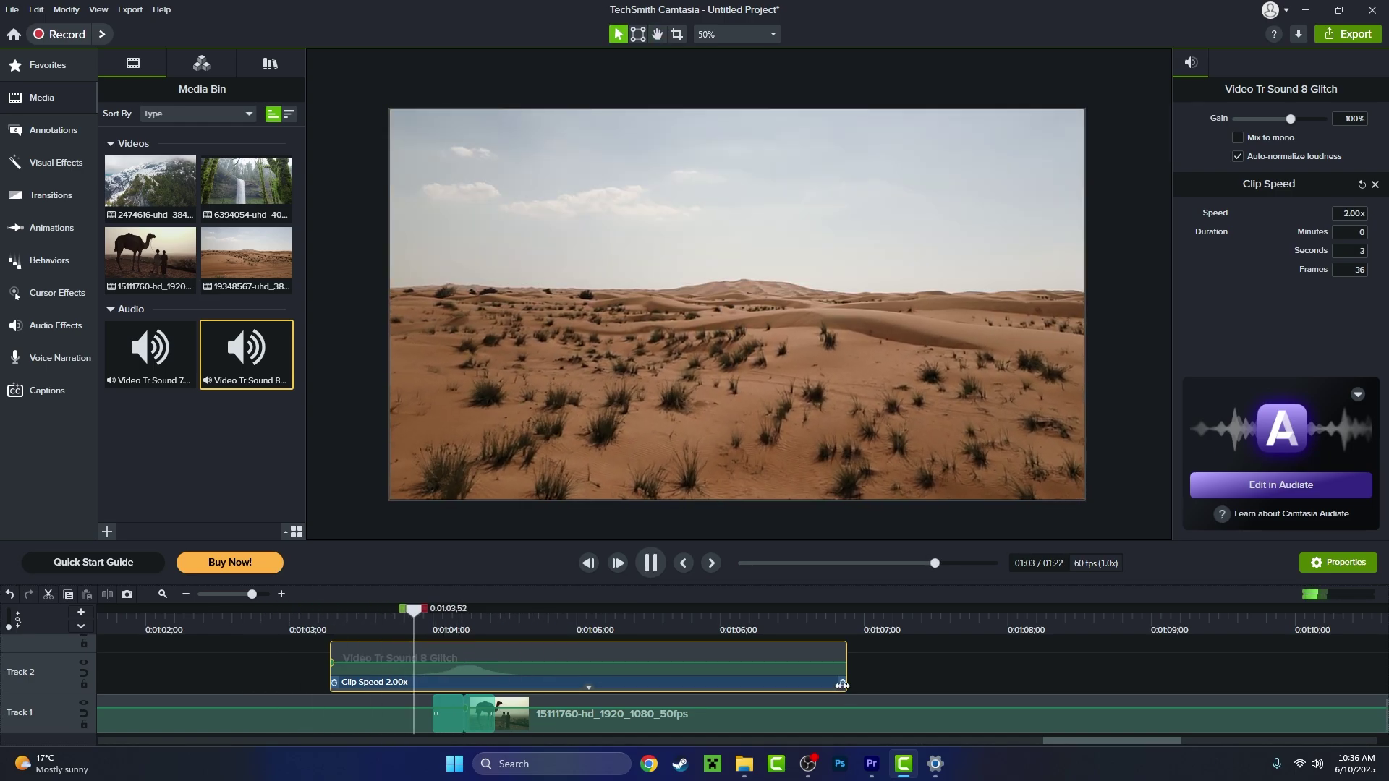
# Speed the glitch sound up to about 2.65x, fit it around the transition, and play back the result.
pyautogui.moveTo(843, 683); pyautogui.dragTo(715, 678)
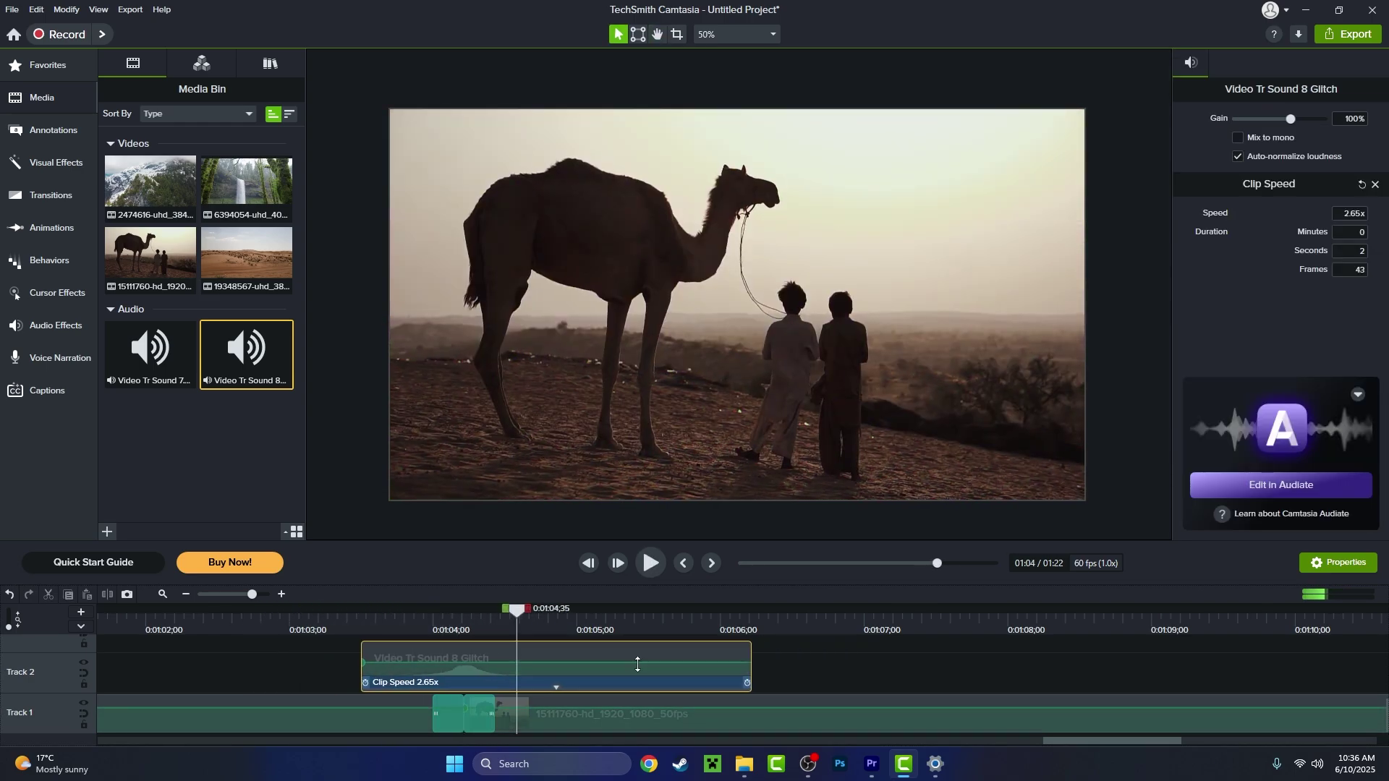
pyautogui.click(336, 615)
pyautogui.press('space')
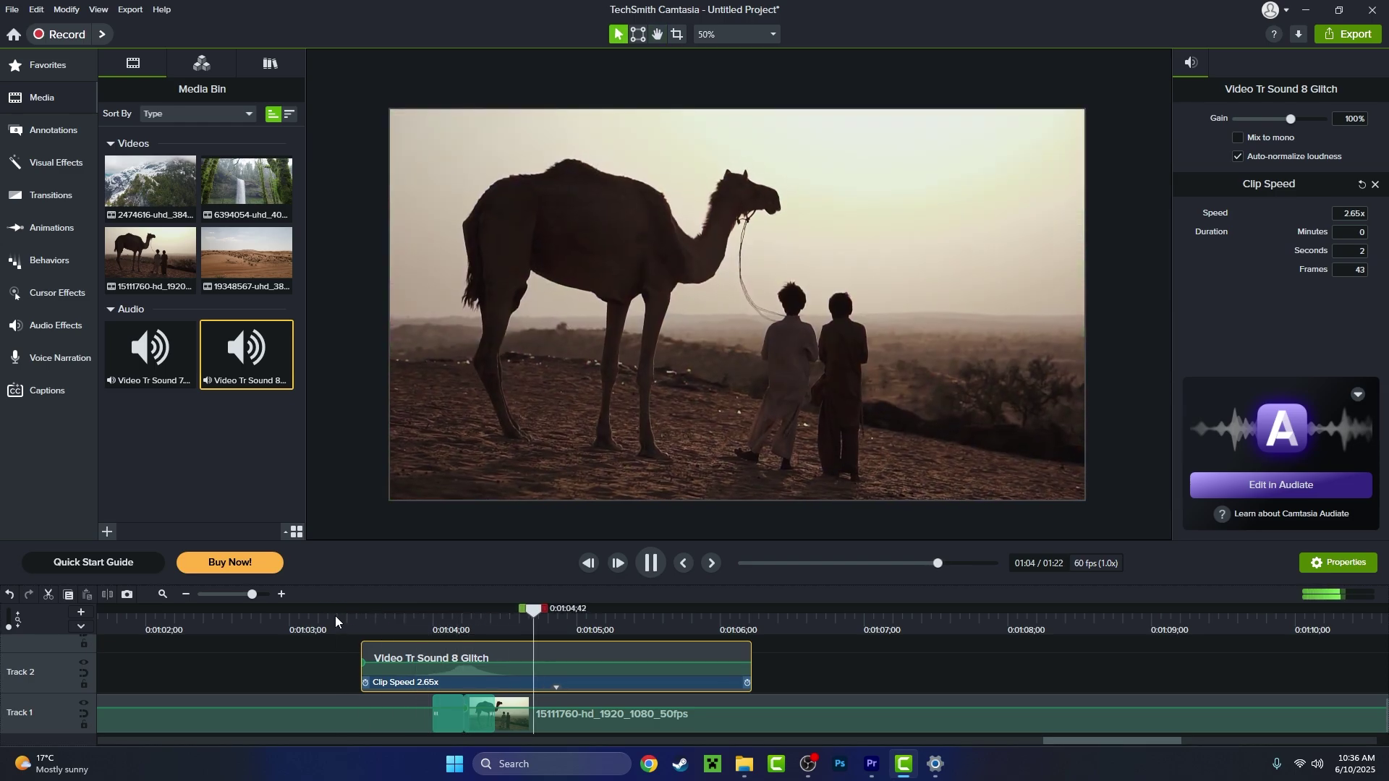
pyautogui.press('space')
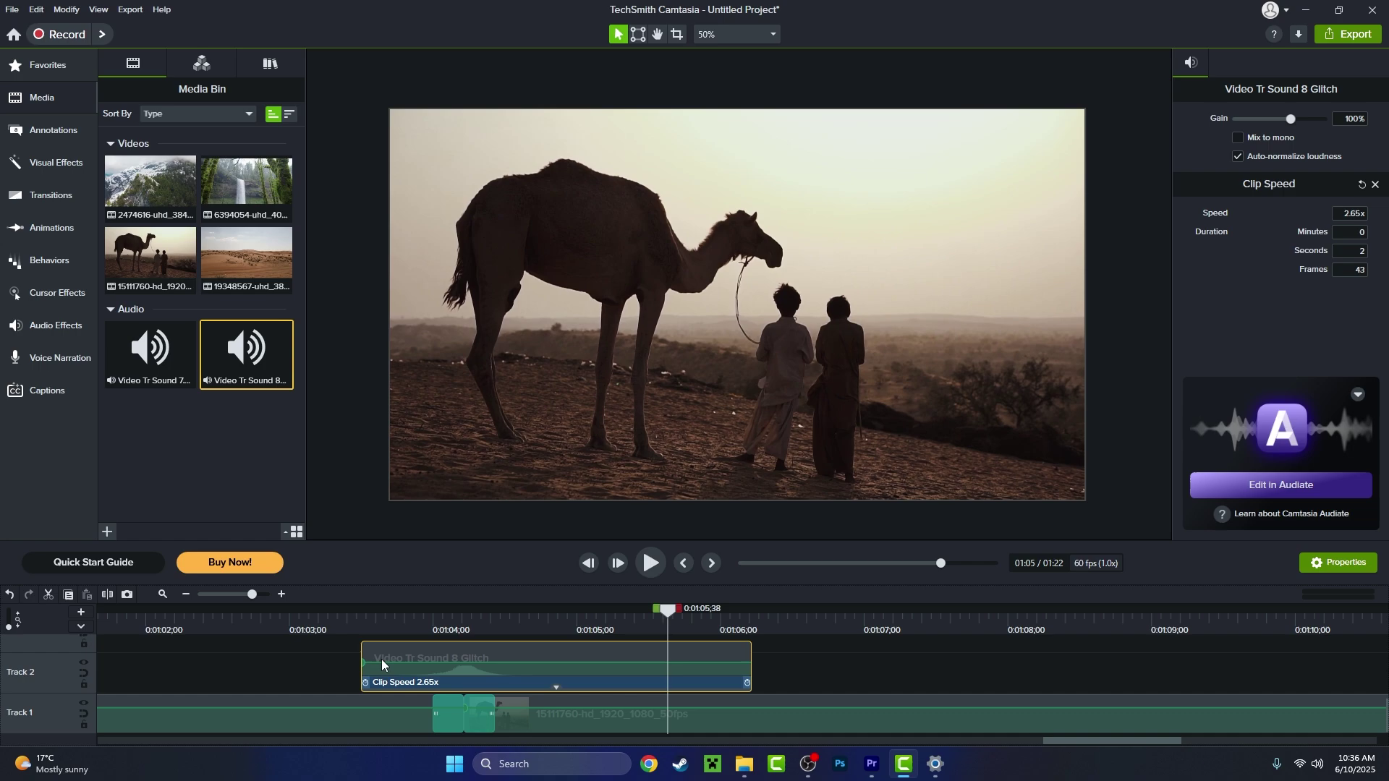
# Remove the glitch sound from Track 2 and the Glitch transition between the desert and camel clips.
pyautogui.press('Delete')
pyautogui.click(441, 705)
pyautogui.press('Delete')
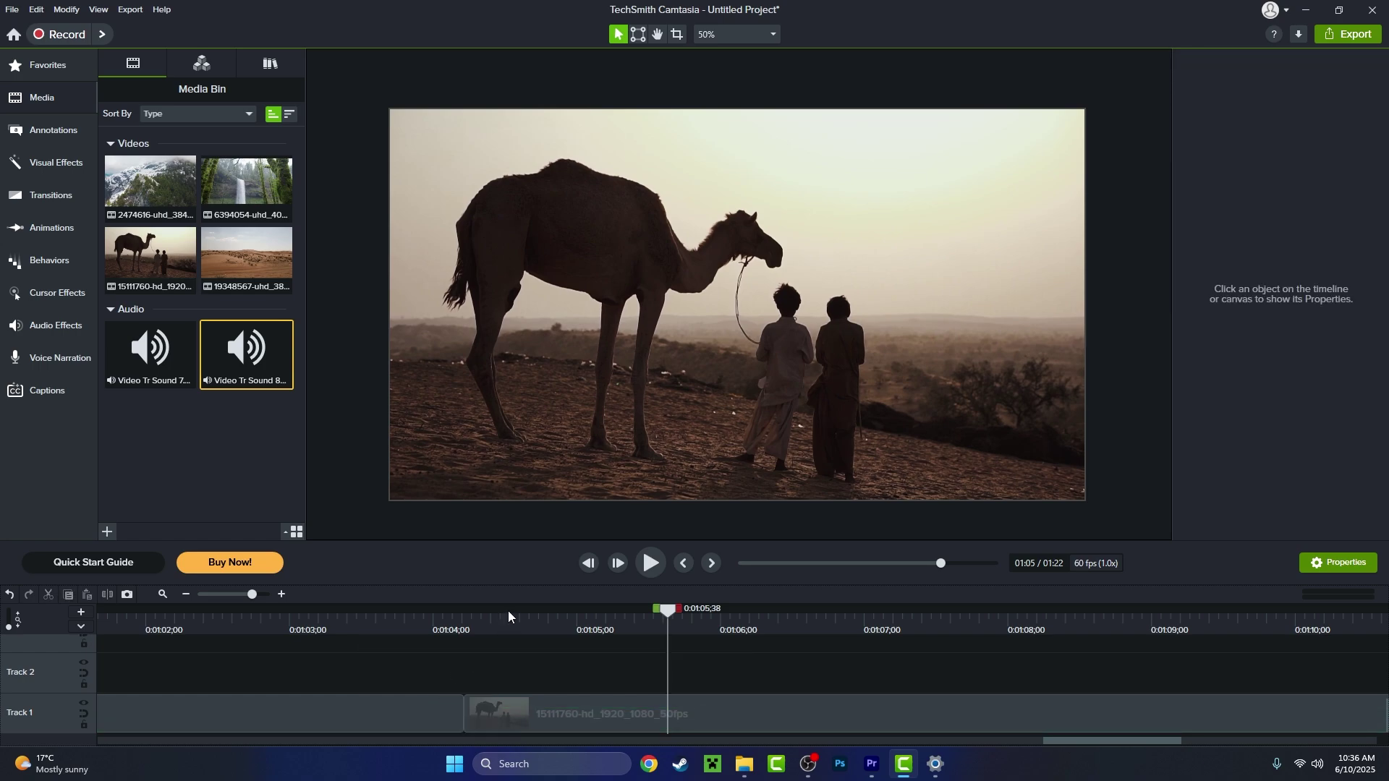
# Play back the plain cut between the desert and camel clips from about 0:01:03;48.
pyautogui.moveTo(388, 617); pyautogui.dragTo(402, 628)
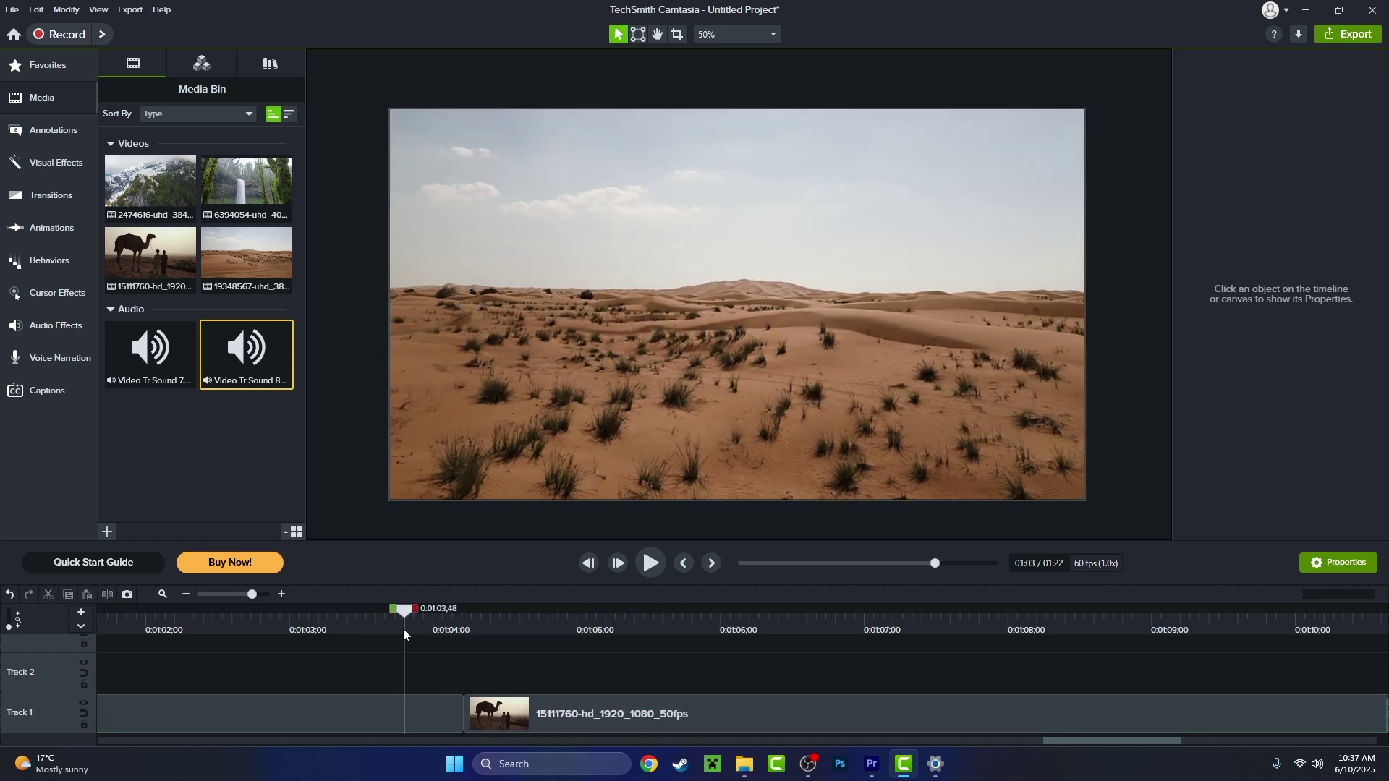
pyautogui.press('space')
pyautogui.hotkey('ctrl', '-')
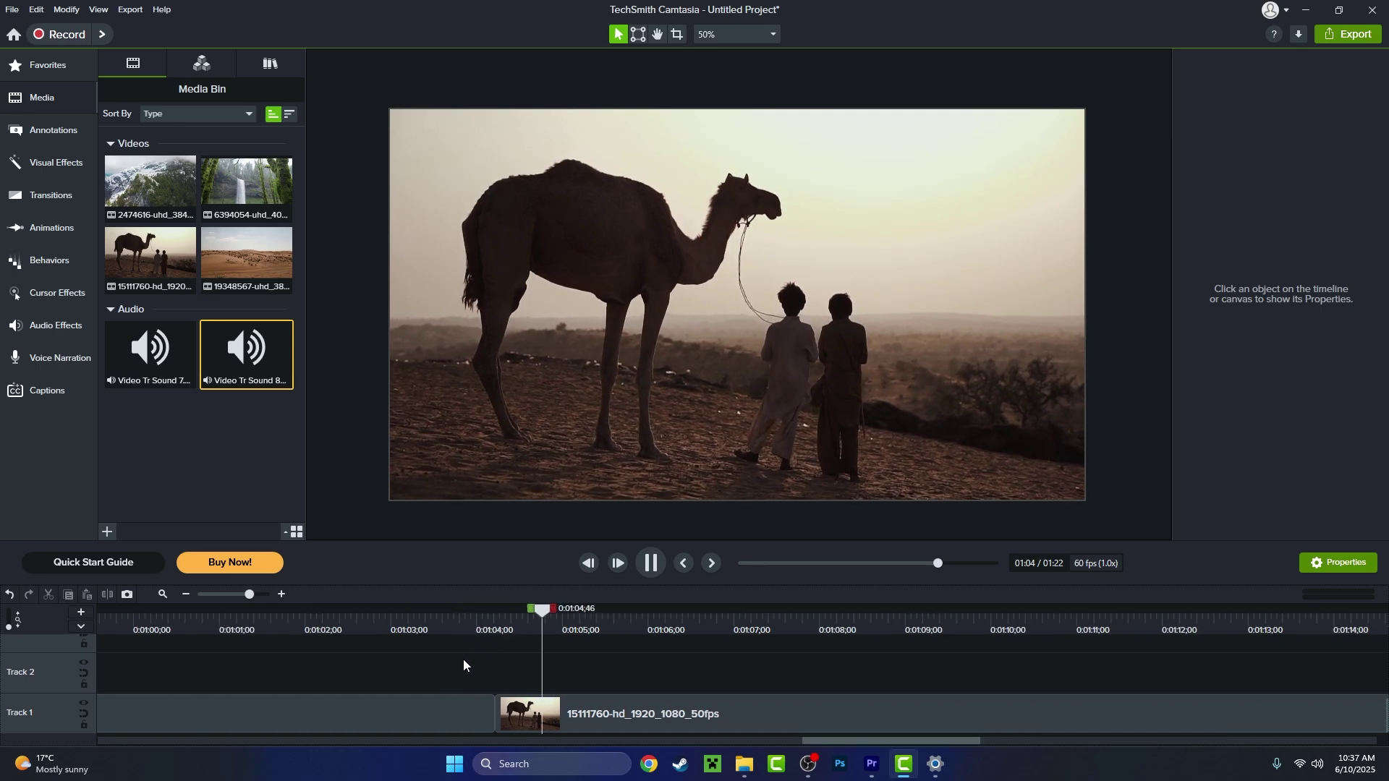
# Split the camel clip at 0:01:05;53, delete its remaining part, and add the waterfall clip 6394054-uhd_4096_2048_24fps to Track 1 at that point.
pyautogui.click(618, 705)
pyautogui.press('s')
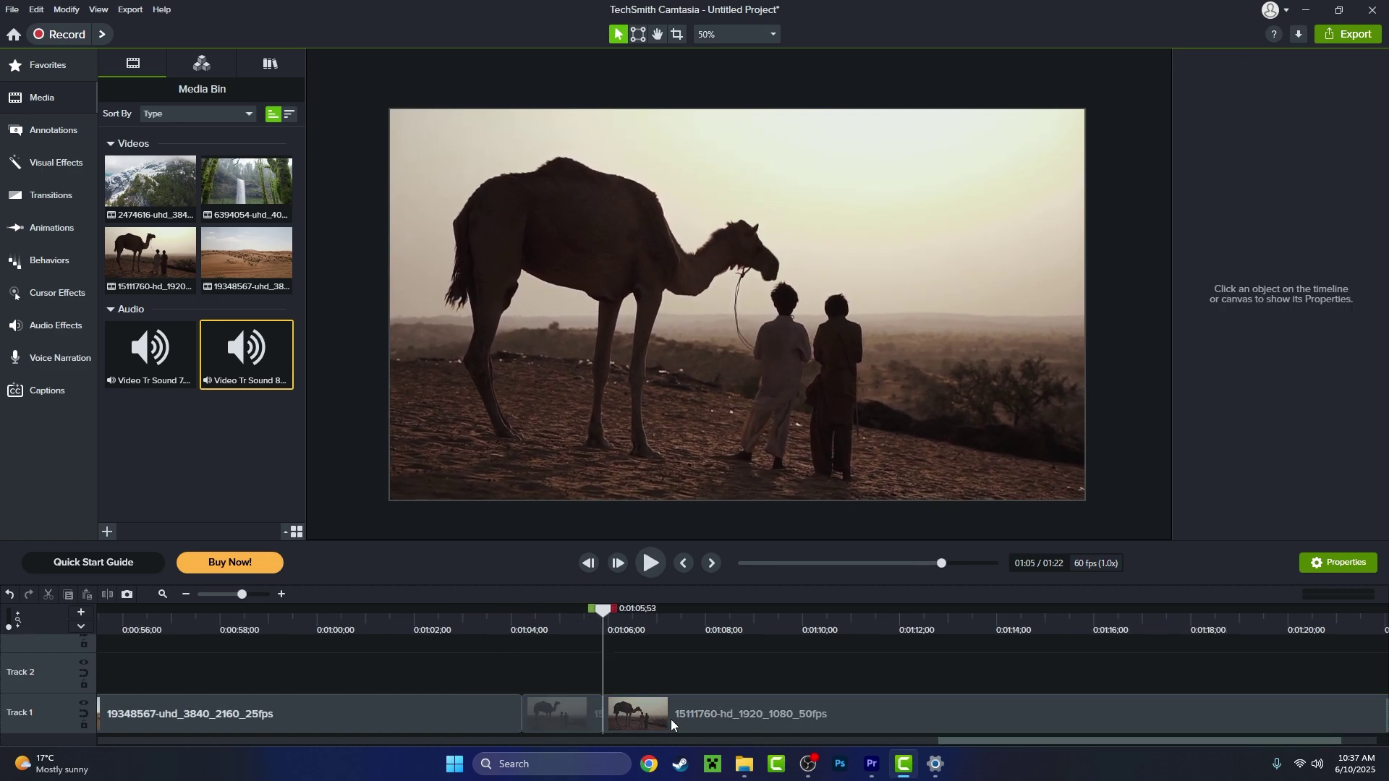
pyautogui.press('Delete')
pyautogui.rightClick(279, 189)
pyautogui.click(326, 201)
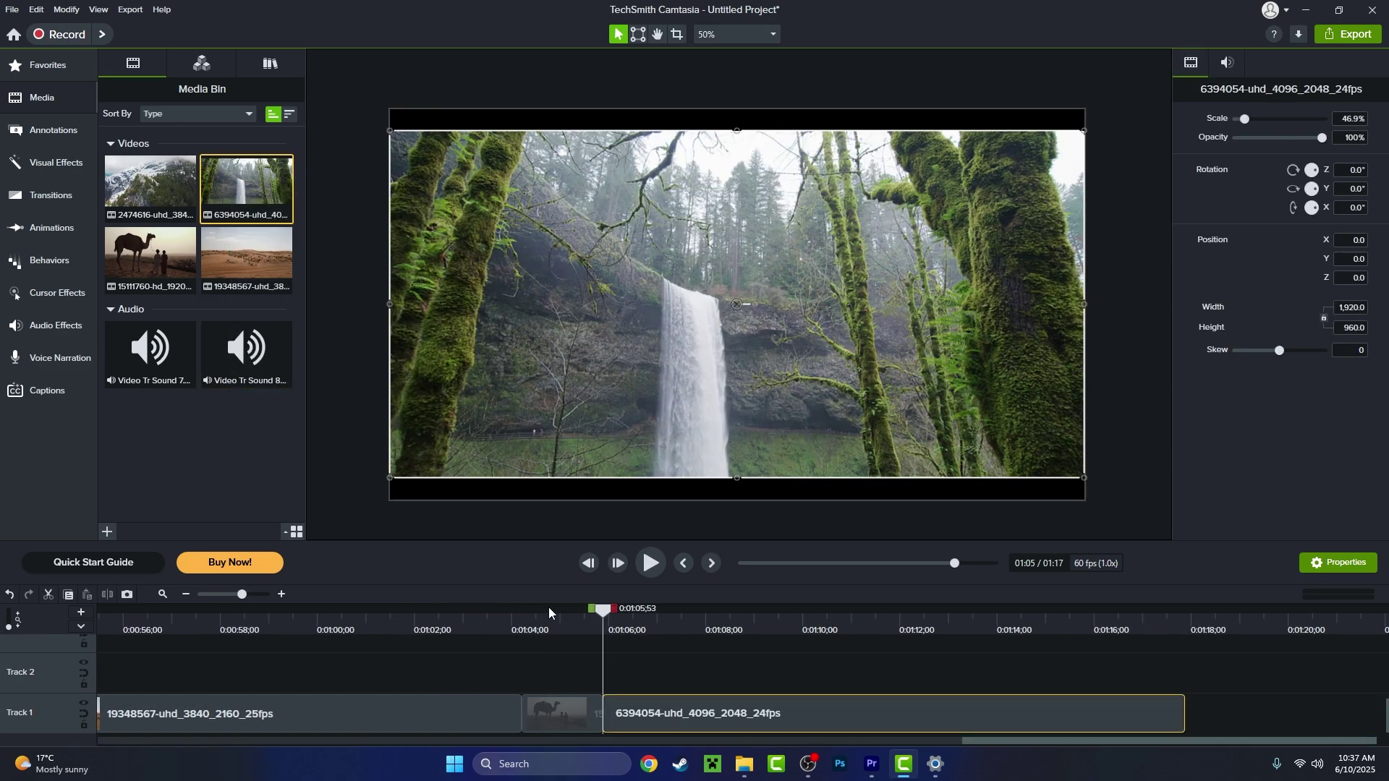
# Play back the cut from the camel clip to the waterfall clip, replaying it from about 0:01:05;18.
pyautogui.click(547, 615)
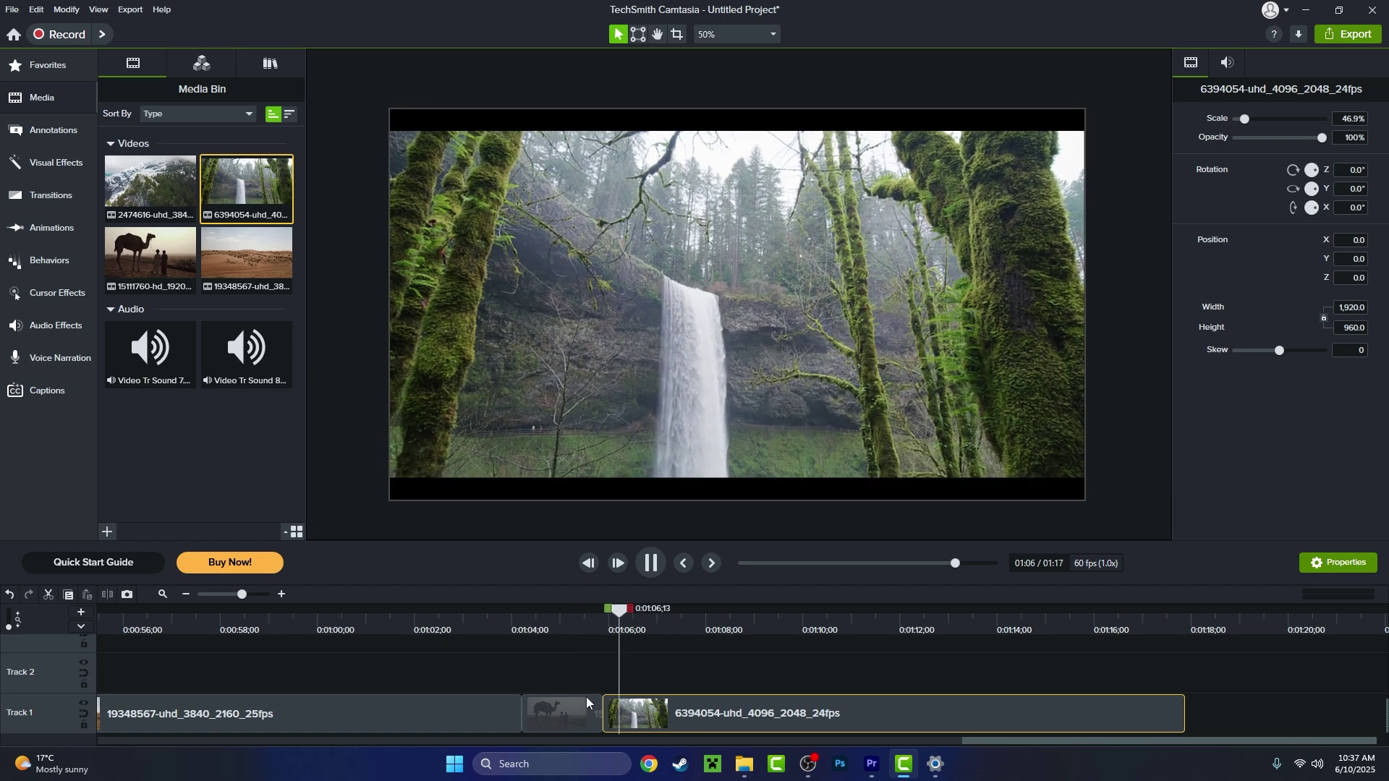
pyautogui.scroll(-3, 817, 668)
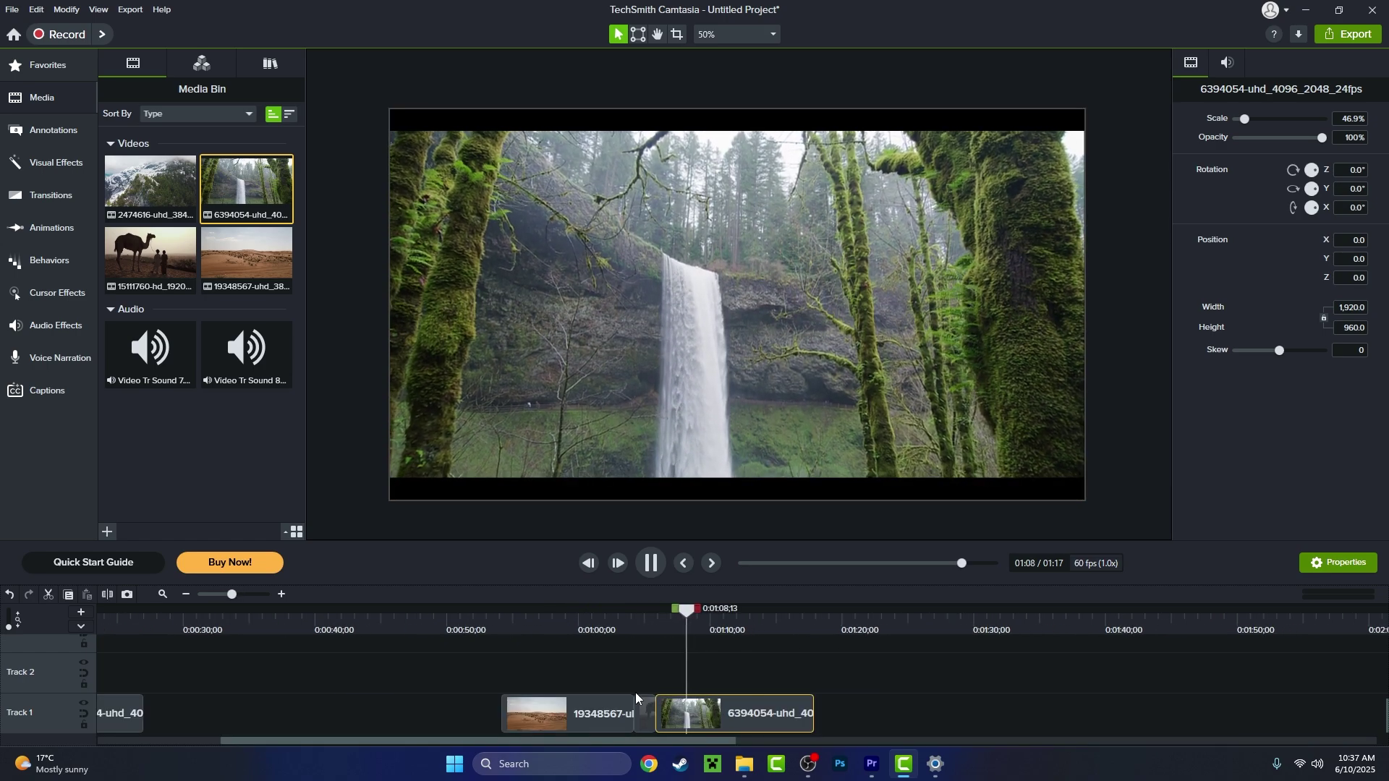
pyautogui.scroll(3, 658, 740)
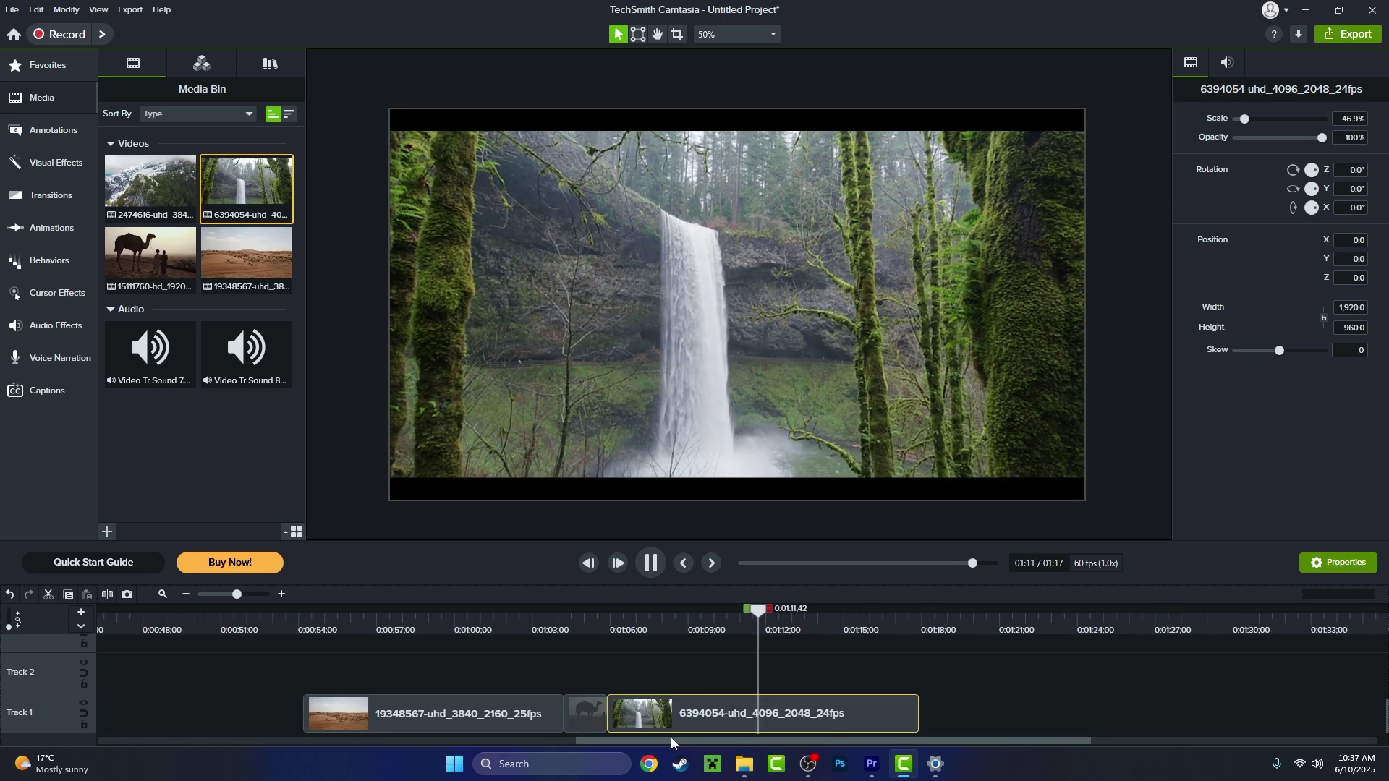
pyautogui.click(590, 618)
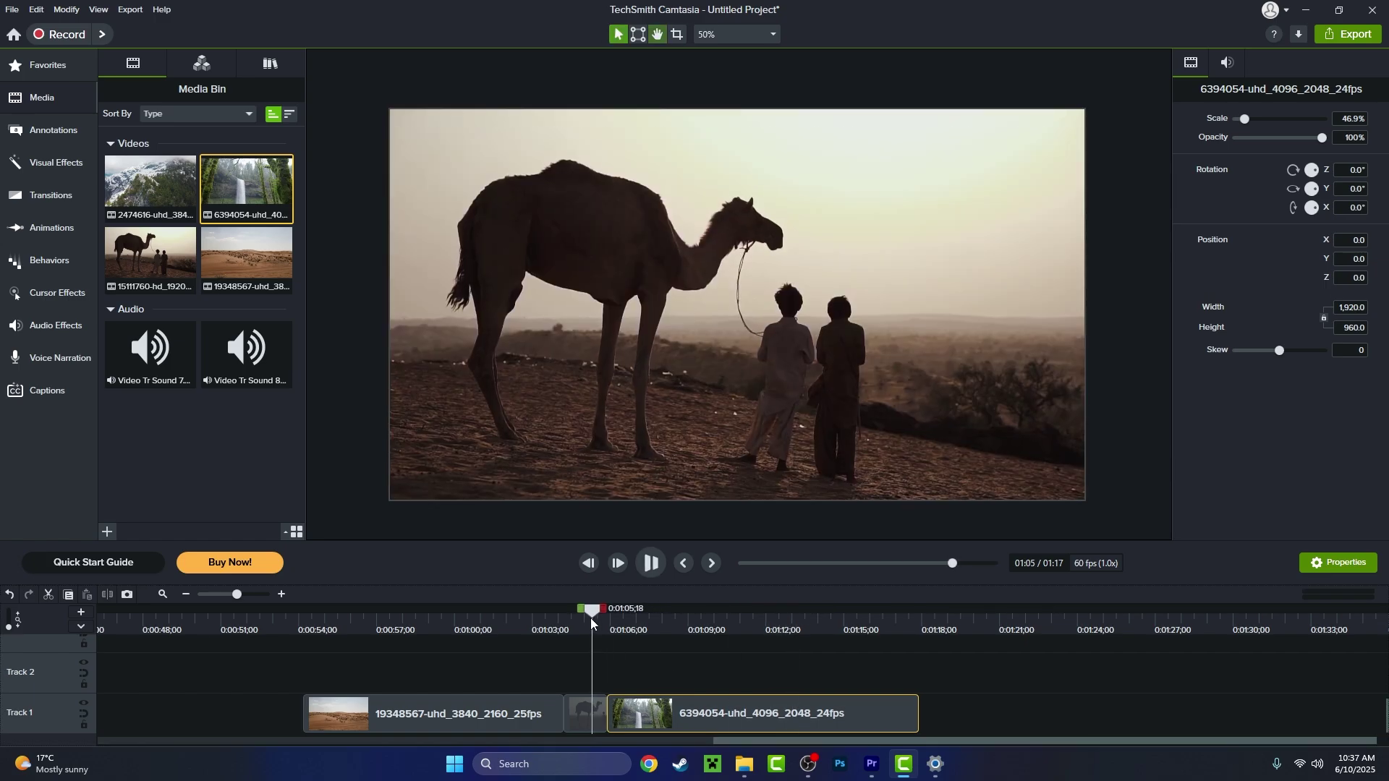